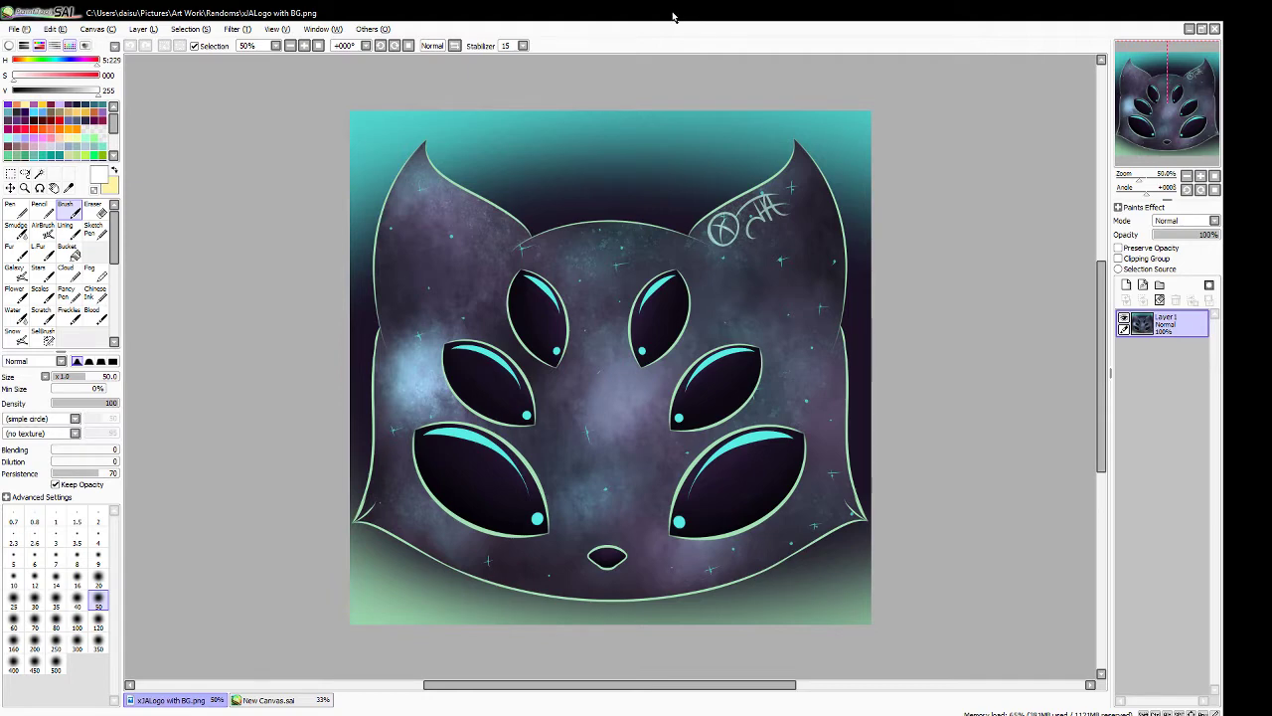
- In the New Canvas.sai document, collapse the Set6 folder and add a linework layer inside the Set1 folder
click(267, 700)
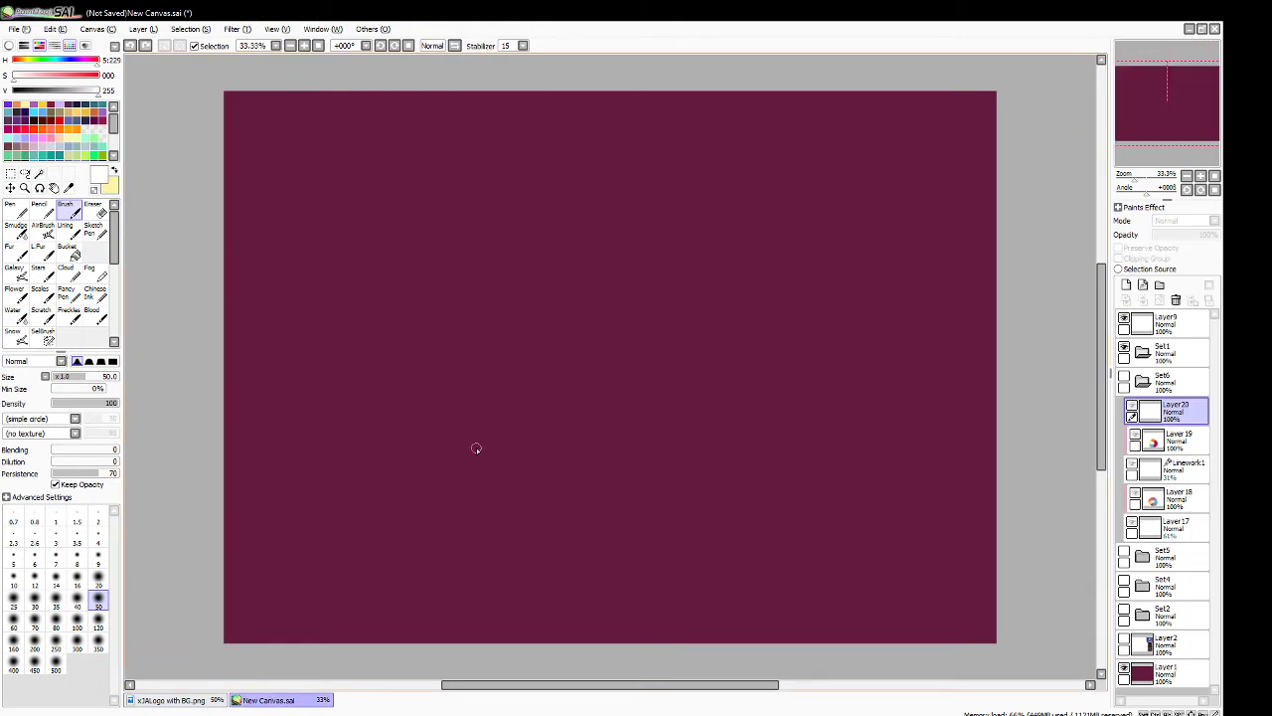
click(1143, 382)
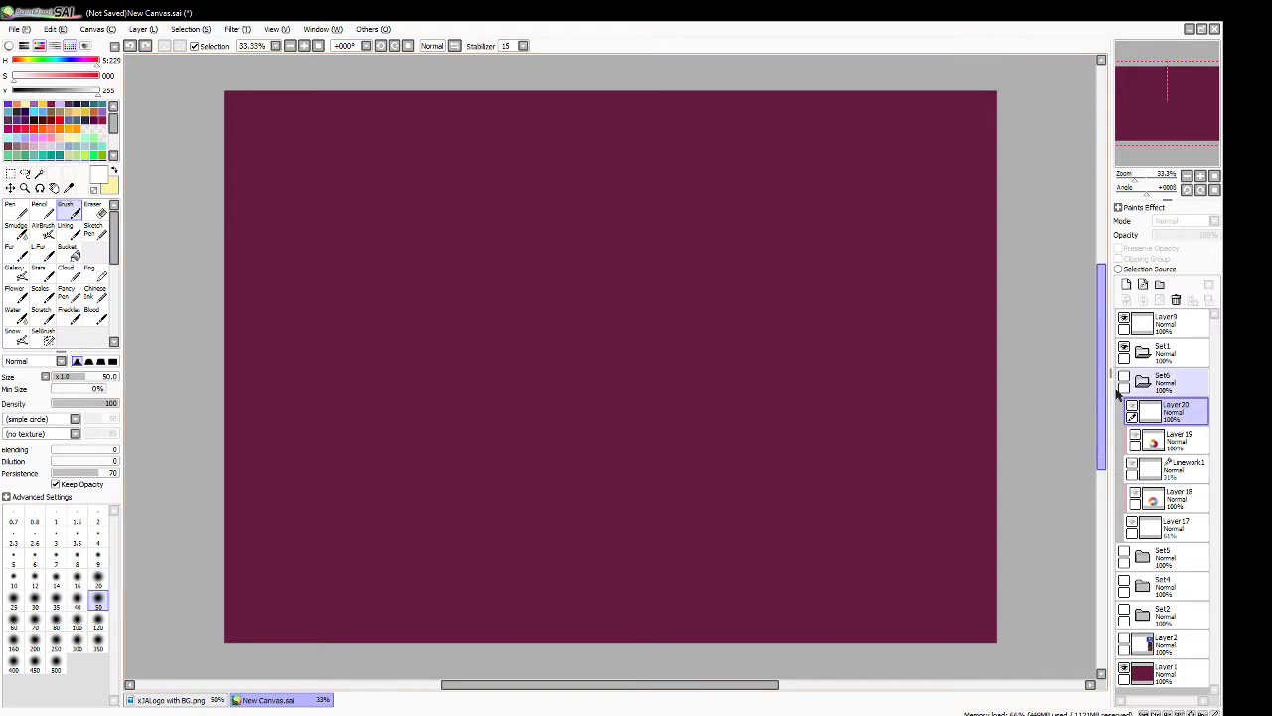
click(1143, 381)
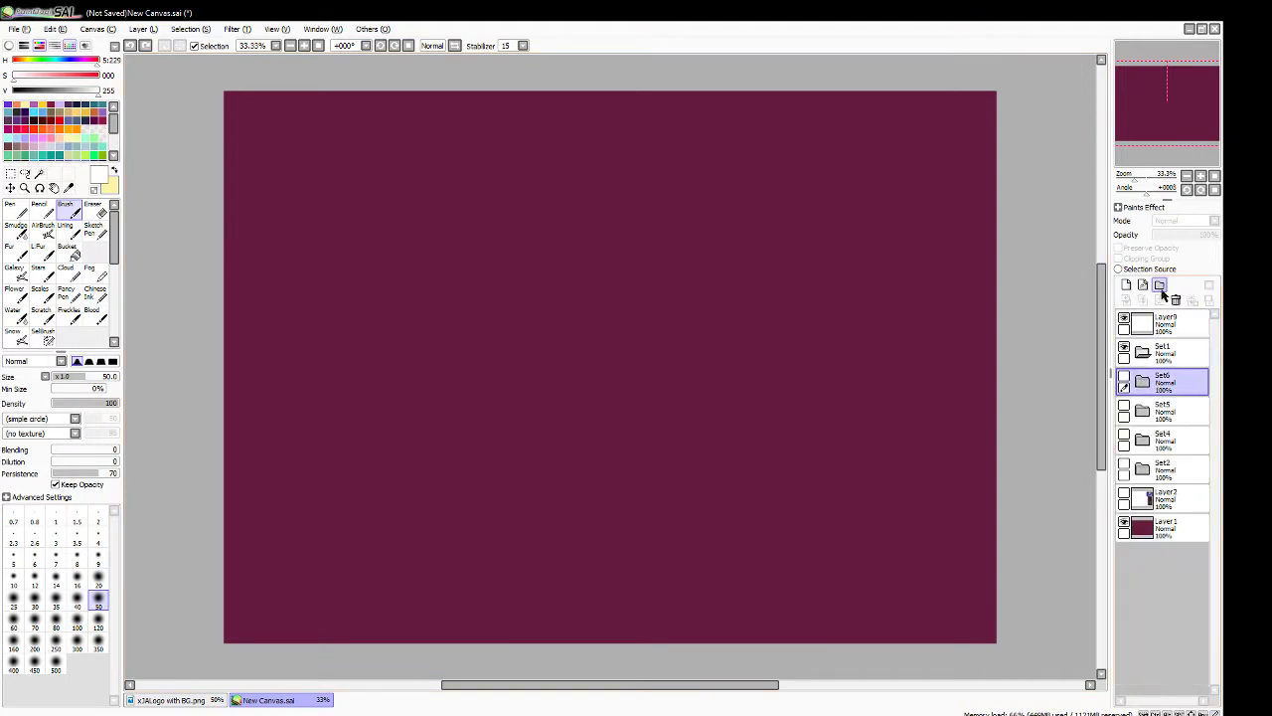
click(1156, 353)
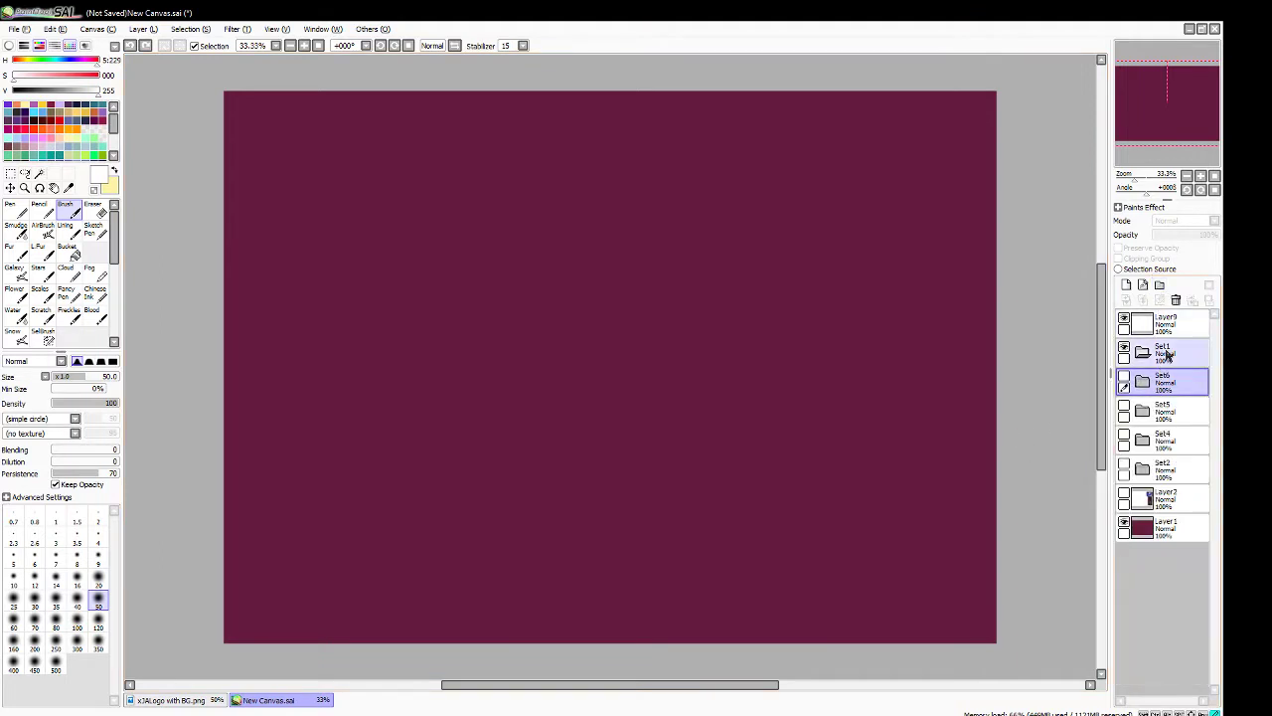
click(1145, 285)
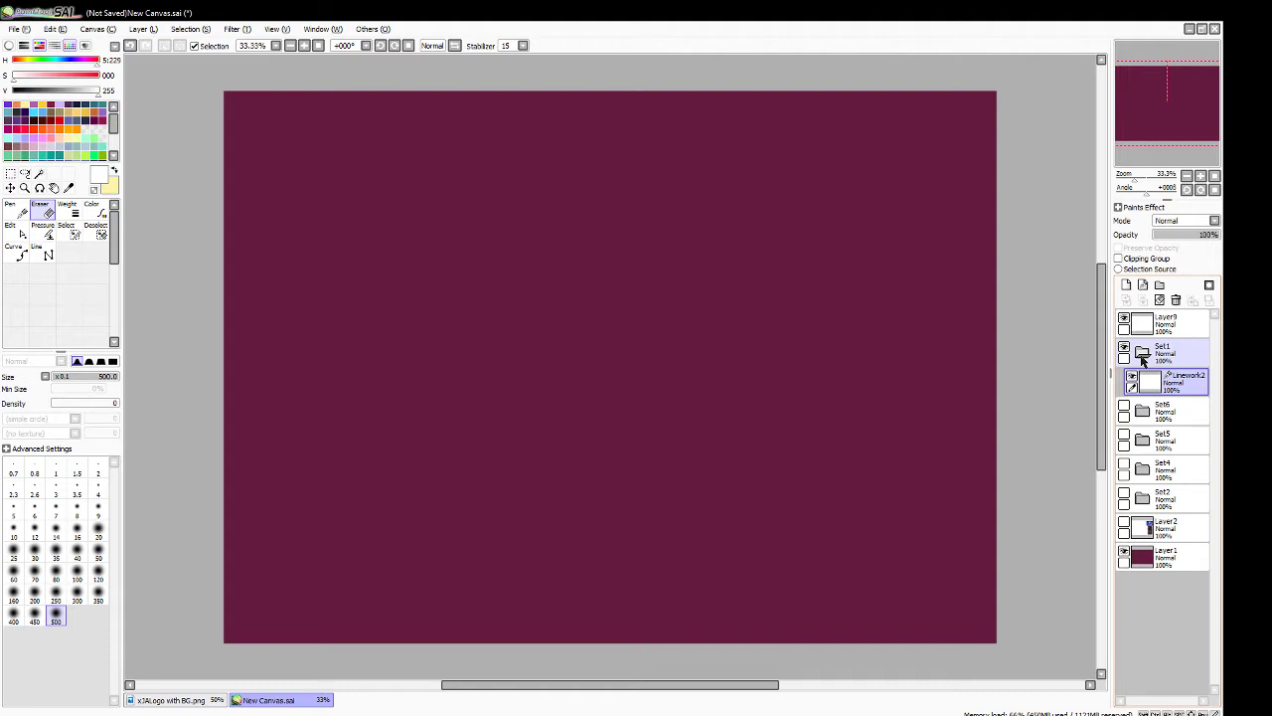
- Add a normal layer inside Set1 and scribble loose white loops and two crossing strokes with the Pencil at size 20
click(1128, 285)
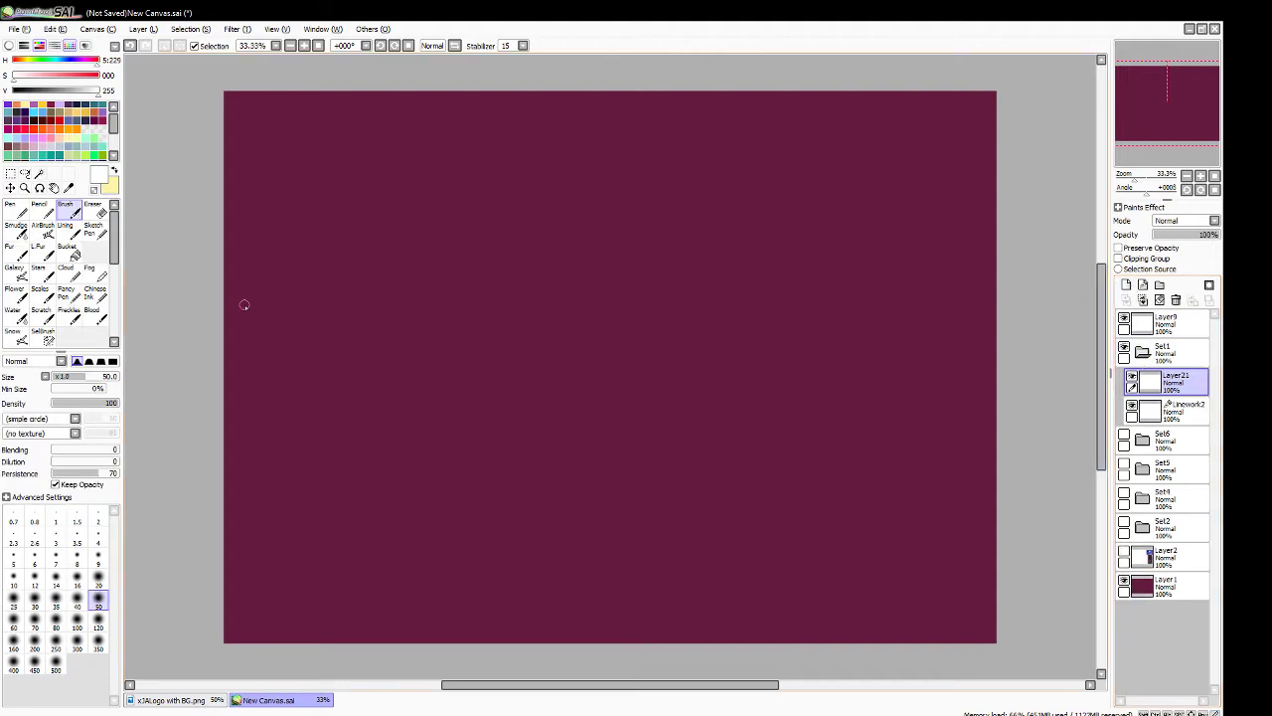
click(70, 229)
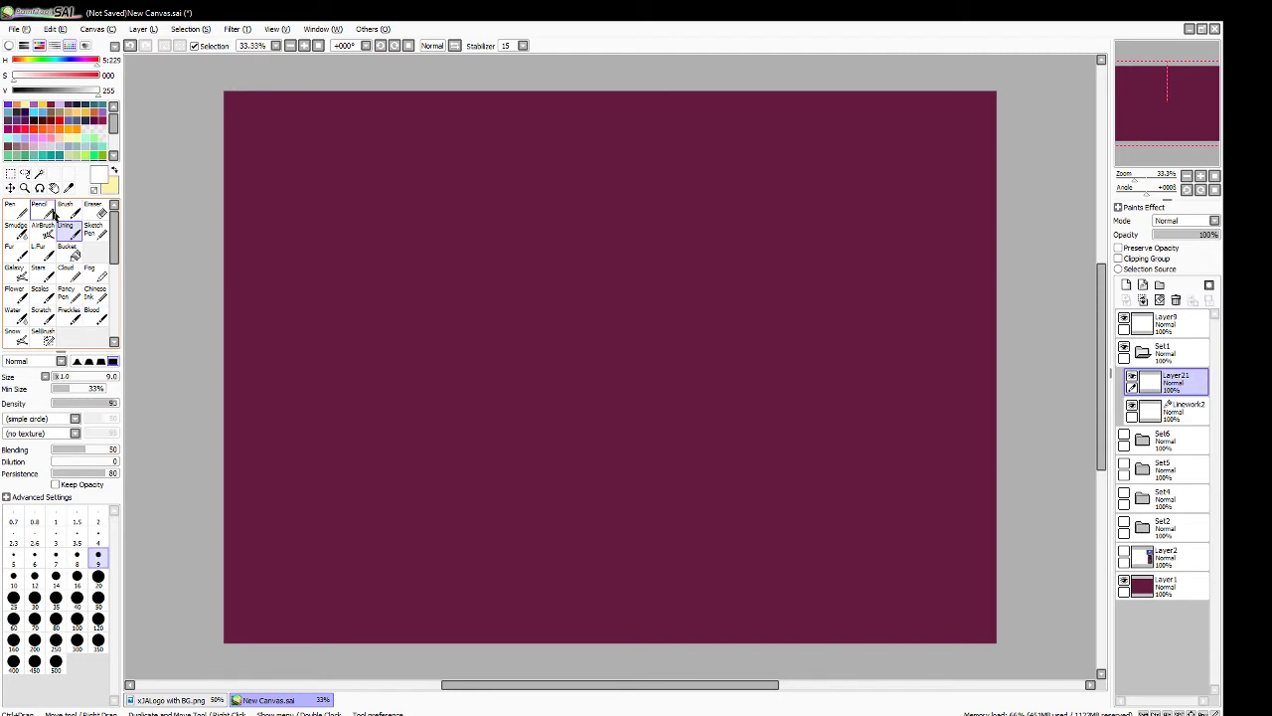
click(54, 212)
mouse_move(565, 267)
mouse_down()
mouse_move(656, 375)
mouse_move(612, 254)
mouse_move(442, 278)
mouse_move(467, 418)
mouse_move(622, 321)
mouse_move(530, 345)
mouse_move(563, 352)
mouse_move(572, 317)
mouse_move(480, 456)
mouse_move(747, 588)
mouse_move(683, 450)
mouse_move(888, 316)
mouse_up()
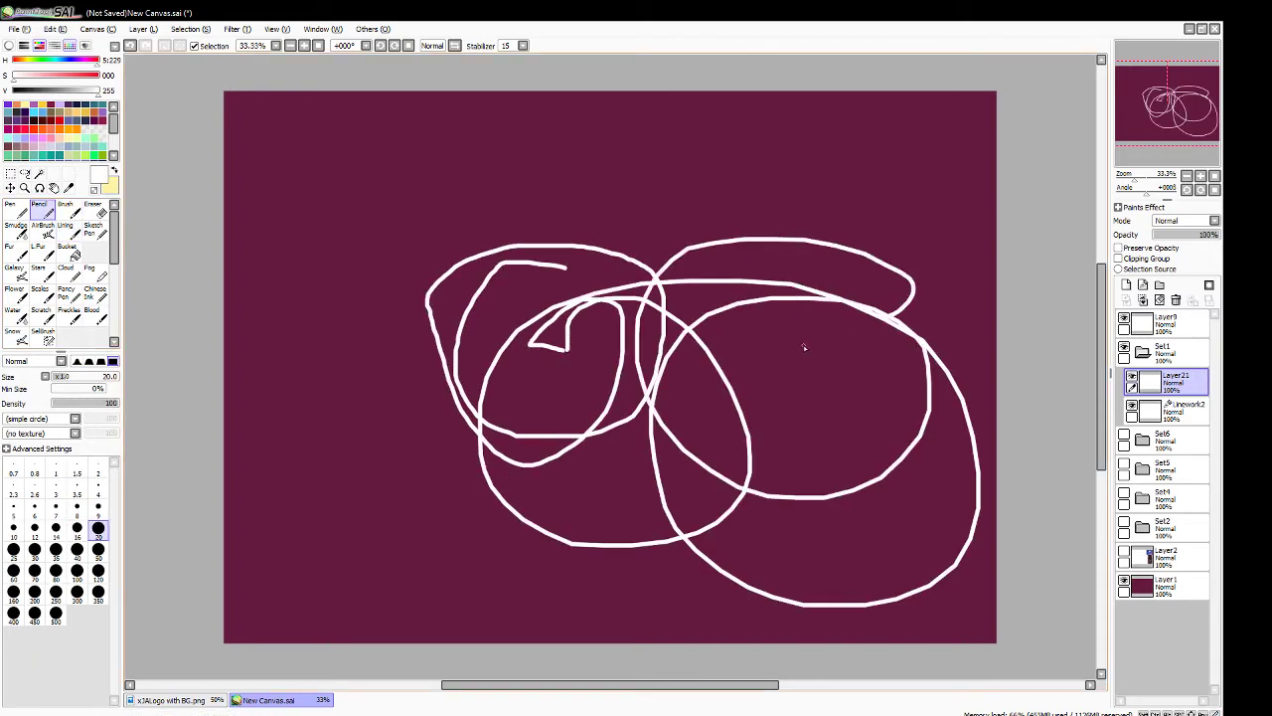
drag(489, 350, 756, 204)
drag(632, 209, 847, 545)
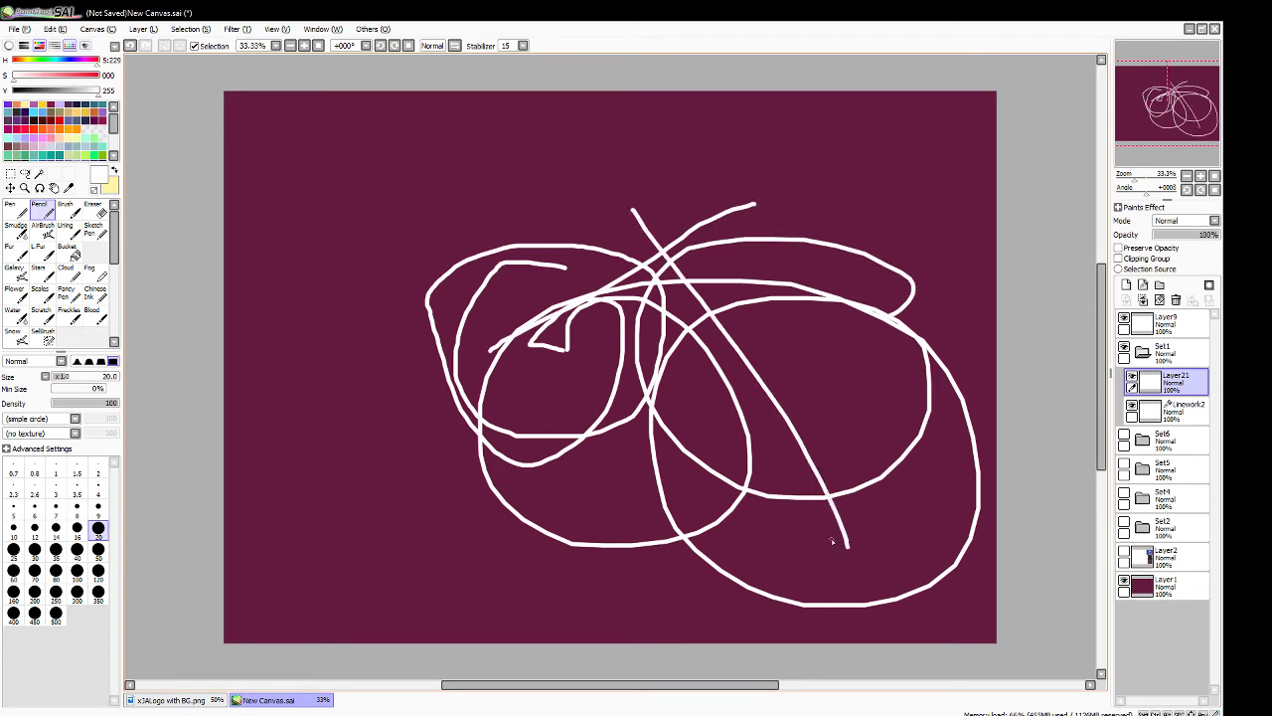
- Undo all the pencil scribbles and delete the normal layer above the linework layer
key(ctrl+z)
key(ctrl+z)
key(ctrl+z)
key(ctrl+z)
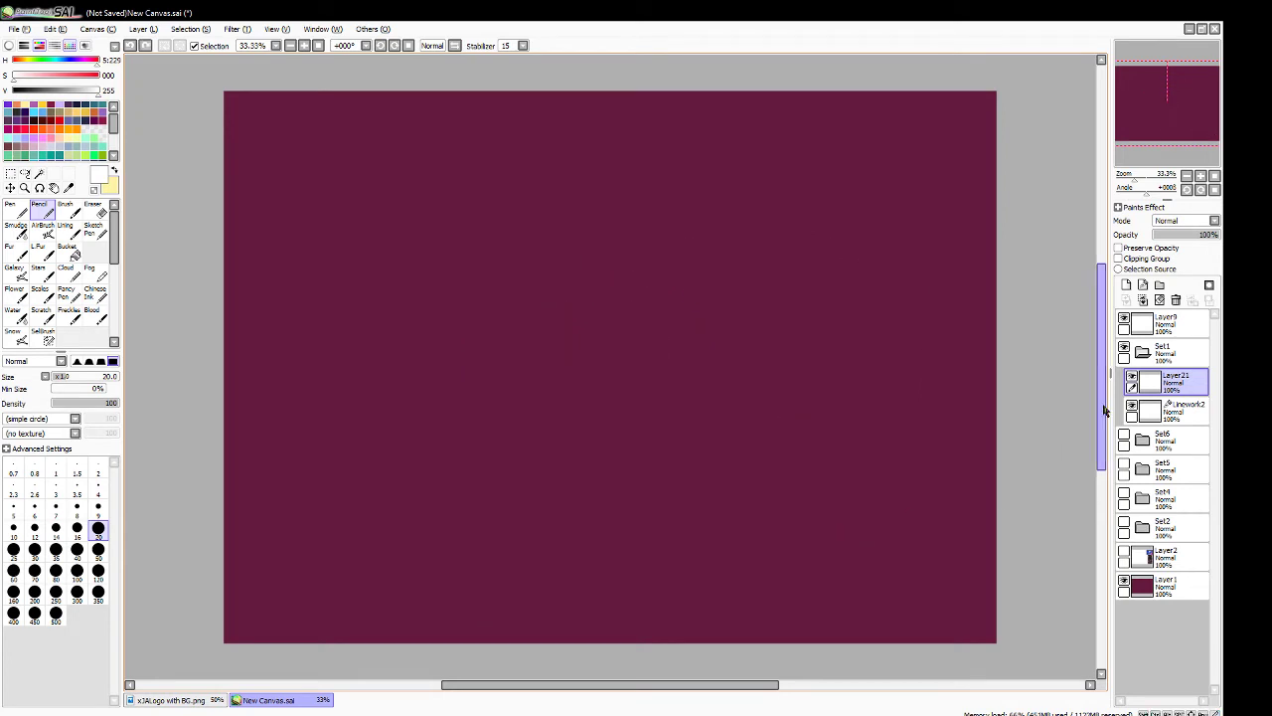
click(1176, 299)
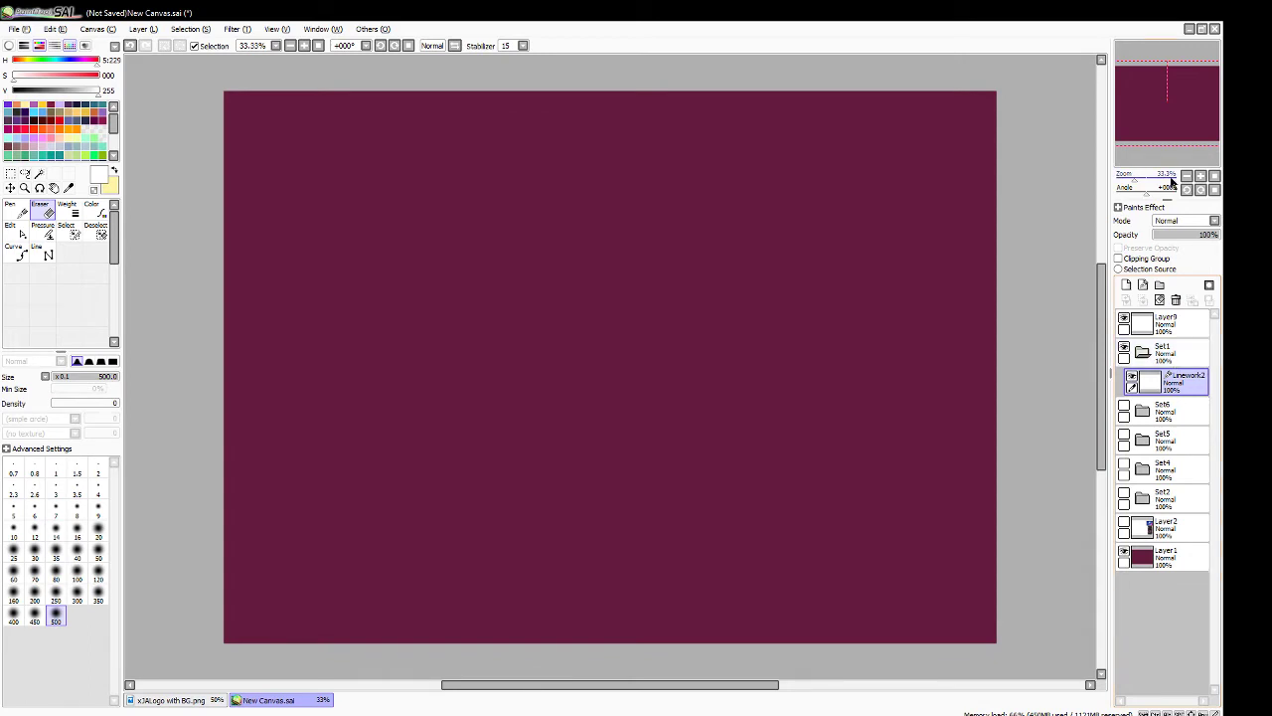
- Set the linework Eraser to the hardest edge shape with density 100, and switch to the Curve tool
click(104, 363)
drag(76, 403, 181, 400)
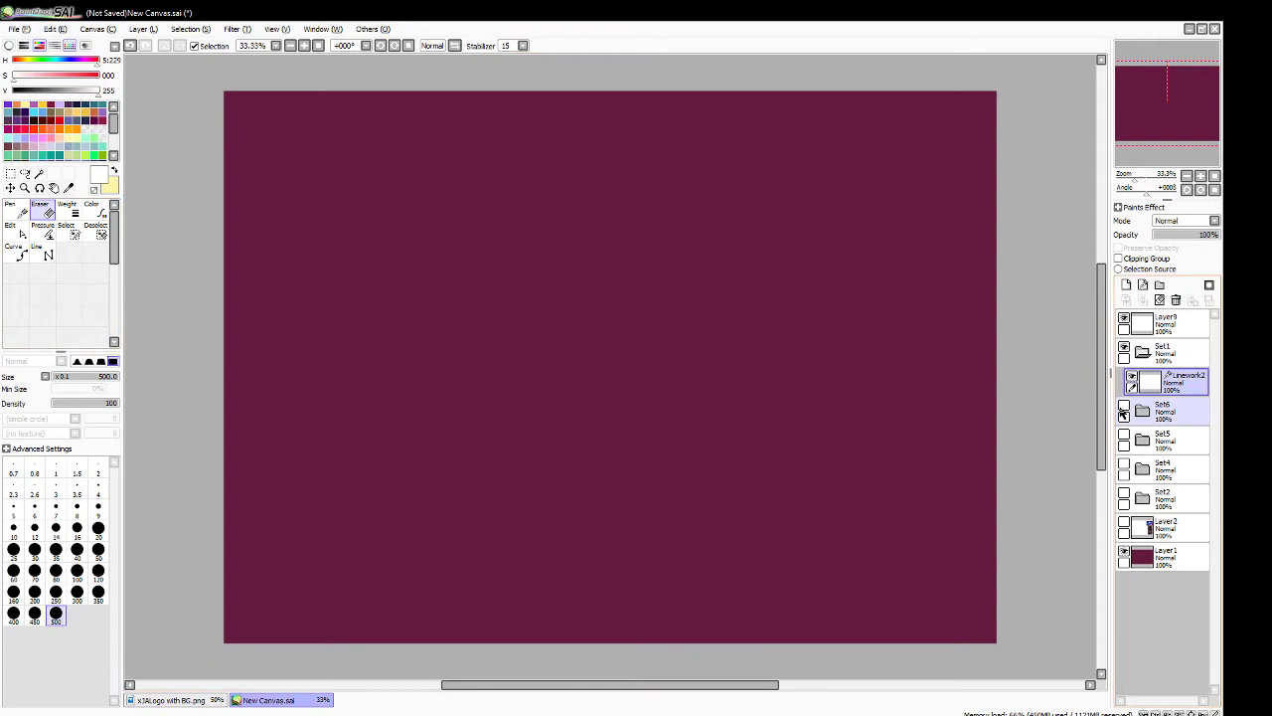
click(16, 250)
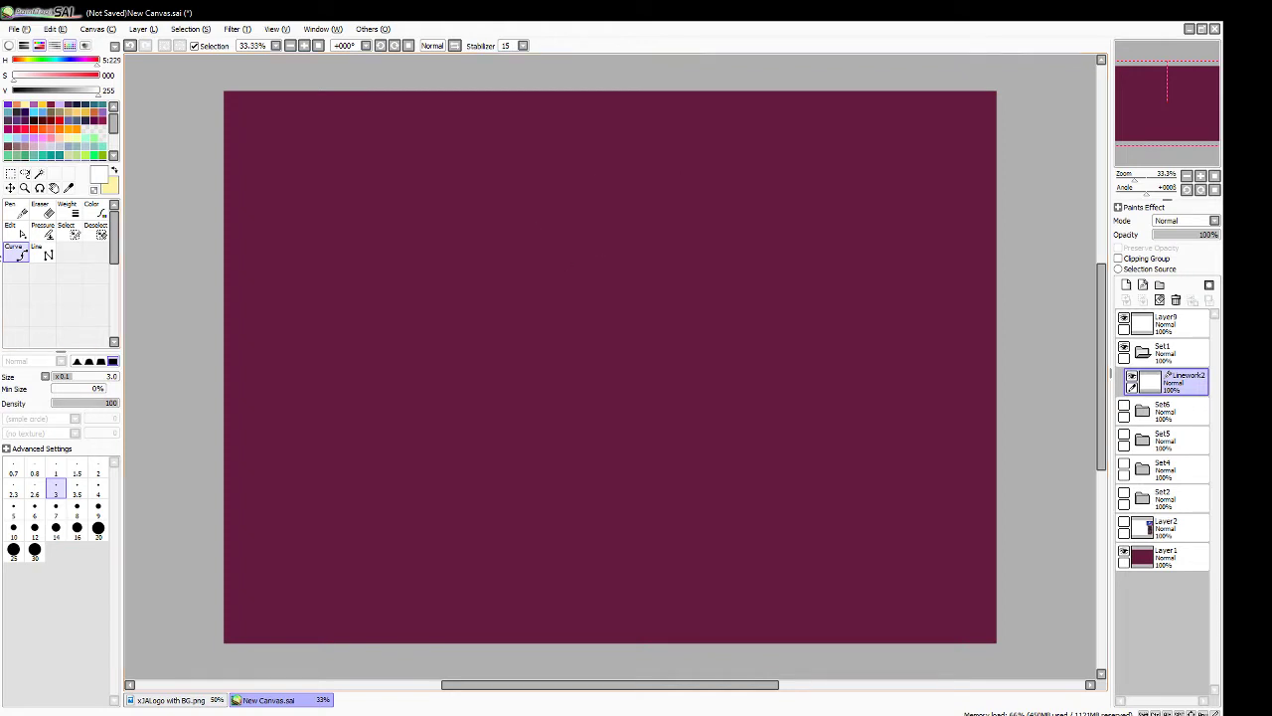
- Draw a closed circle around the canvas centre with the size 3 Curve, placing points at one fixed spot between small canvas rotations, and restore the angle to 0°
key(Delete)
click(609, 265)
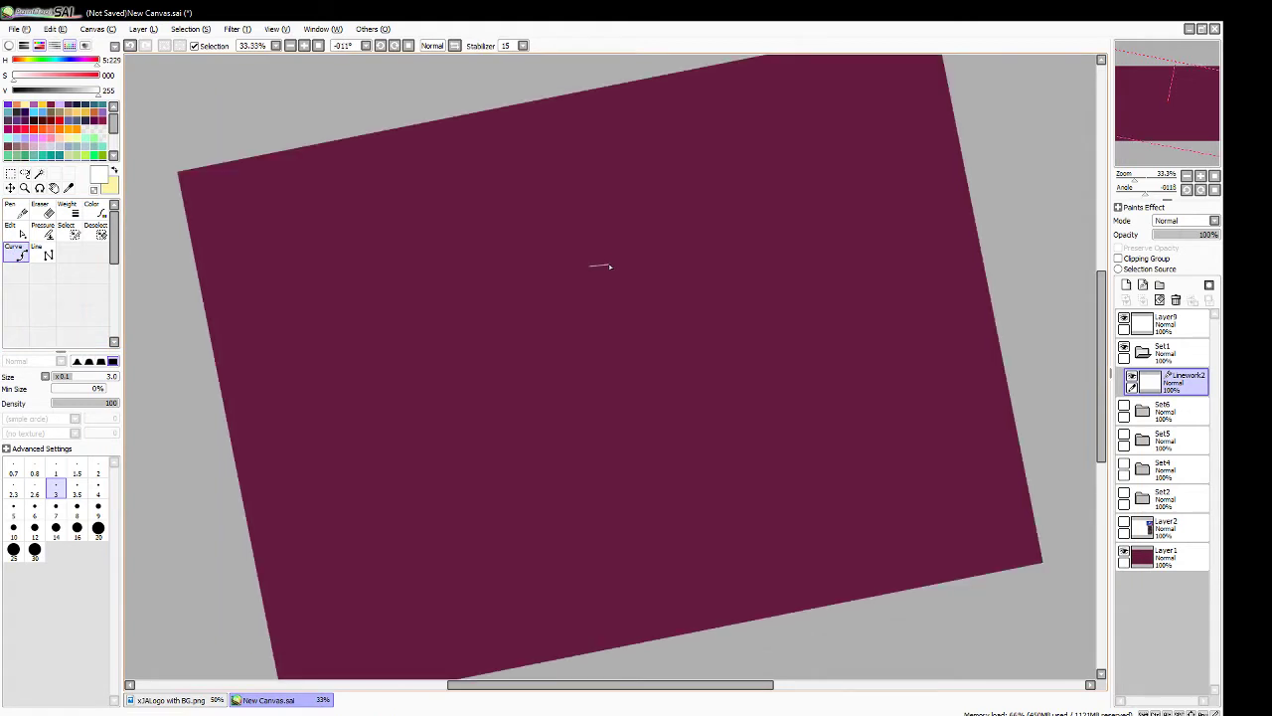
key(Delete)
key(Delete)
key(Delete)
key(Delete)
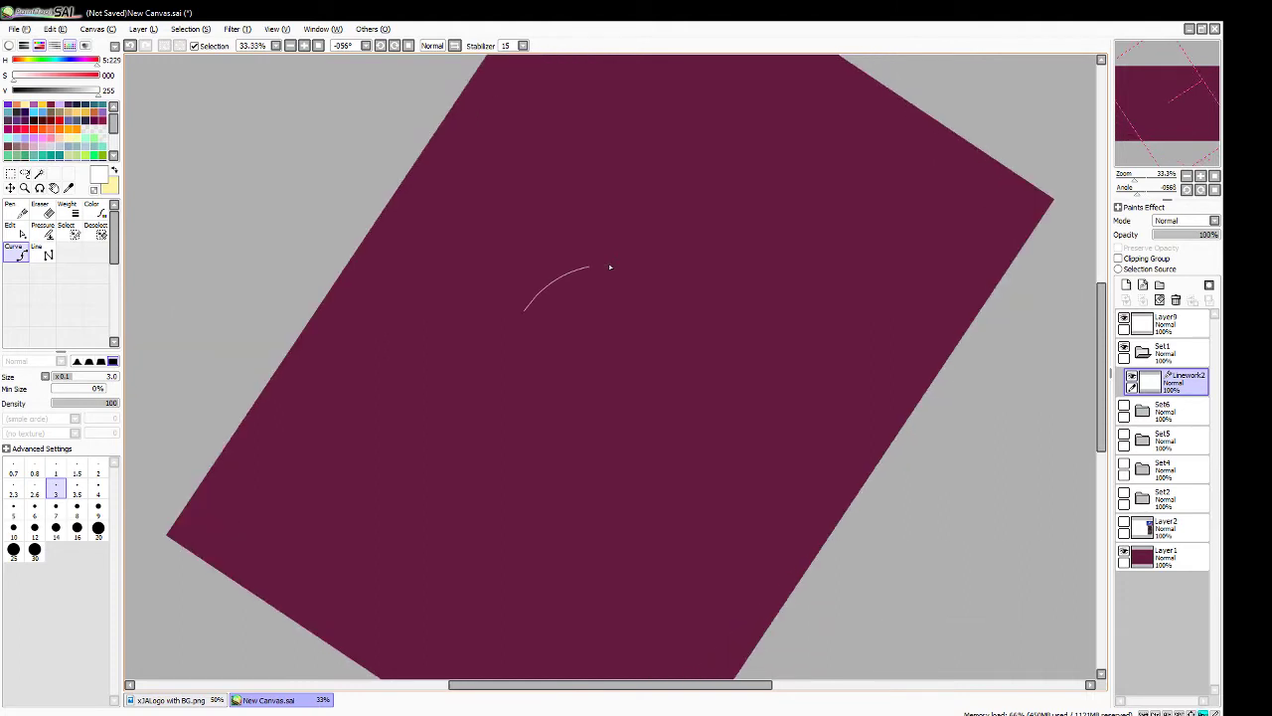
key(Delete)
key(Delete)
key(Delete)
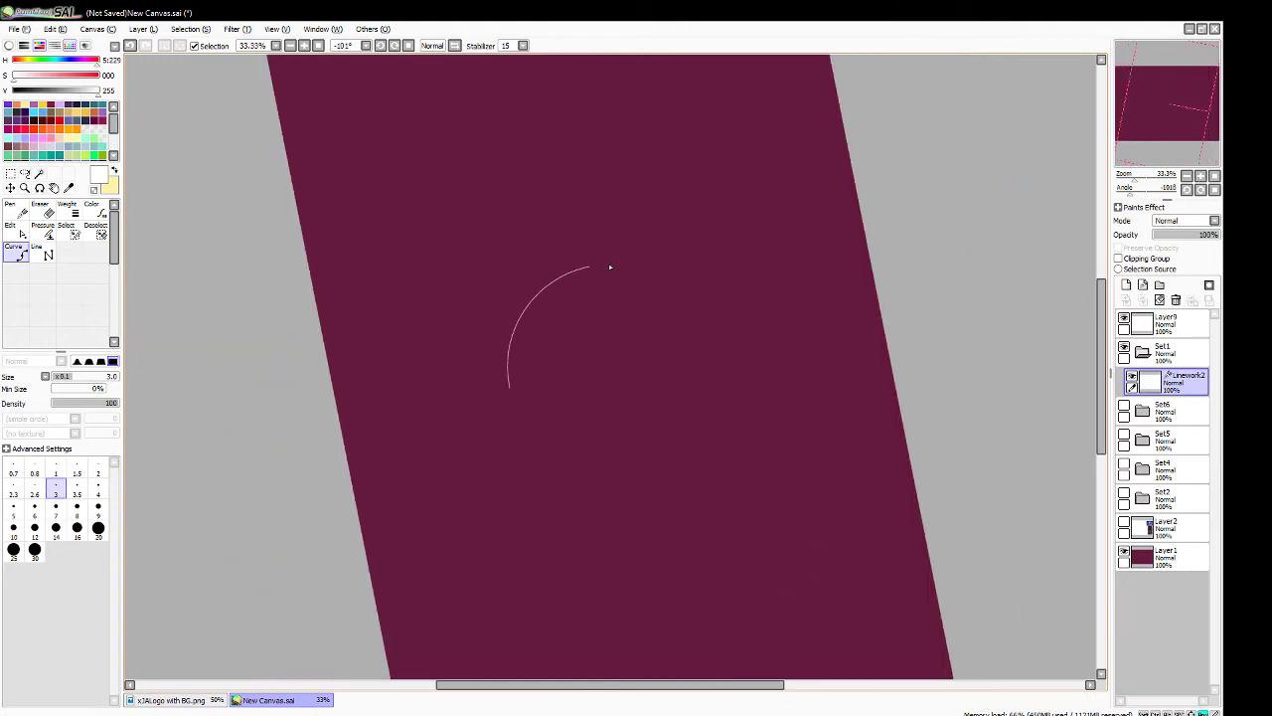
key(Delete)
key(Delete)
key(Delete)
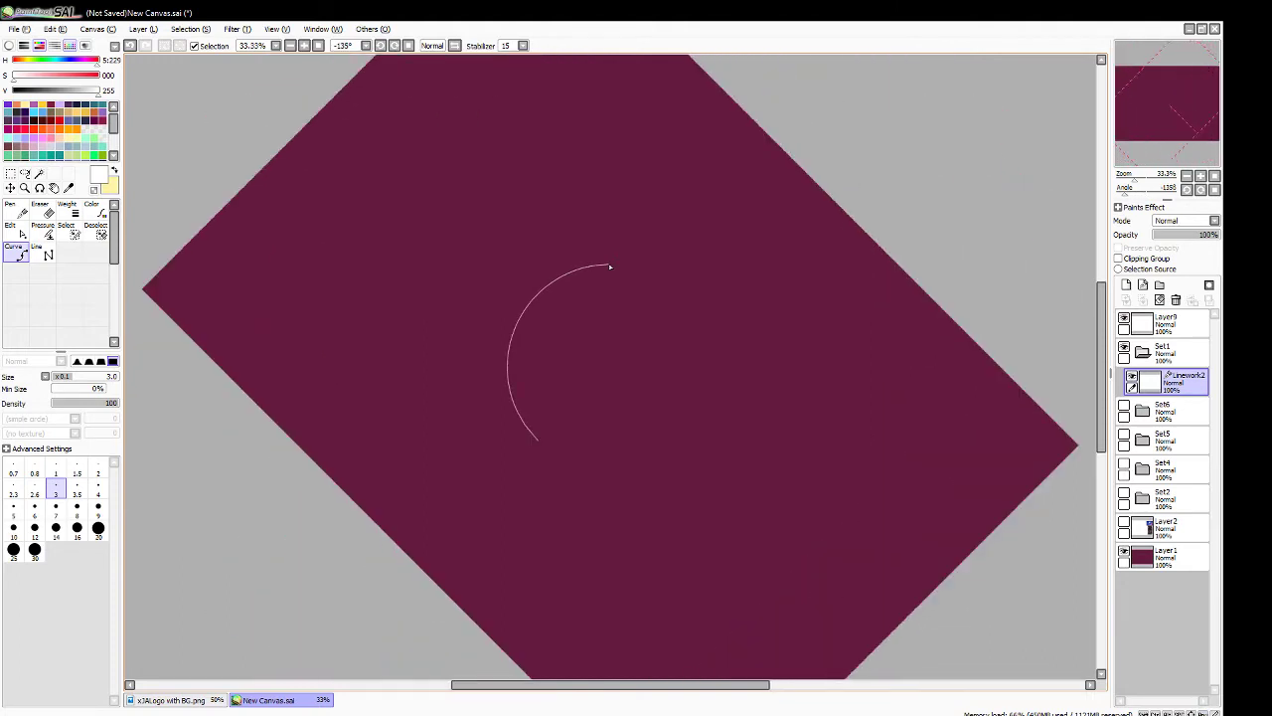
key(Delete)
key(Delete)
key(Delete)
key(Delete)
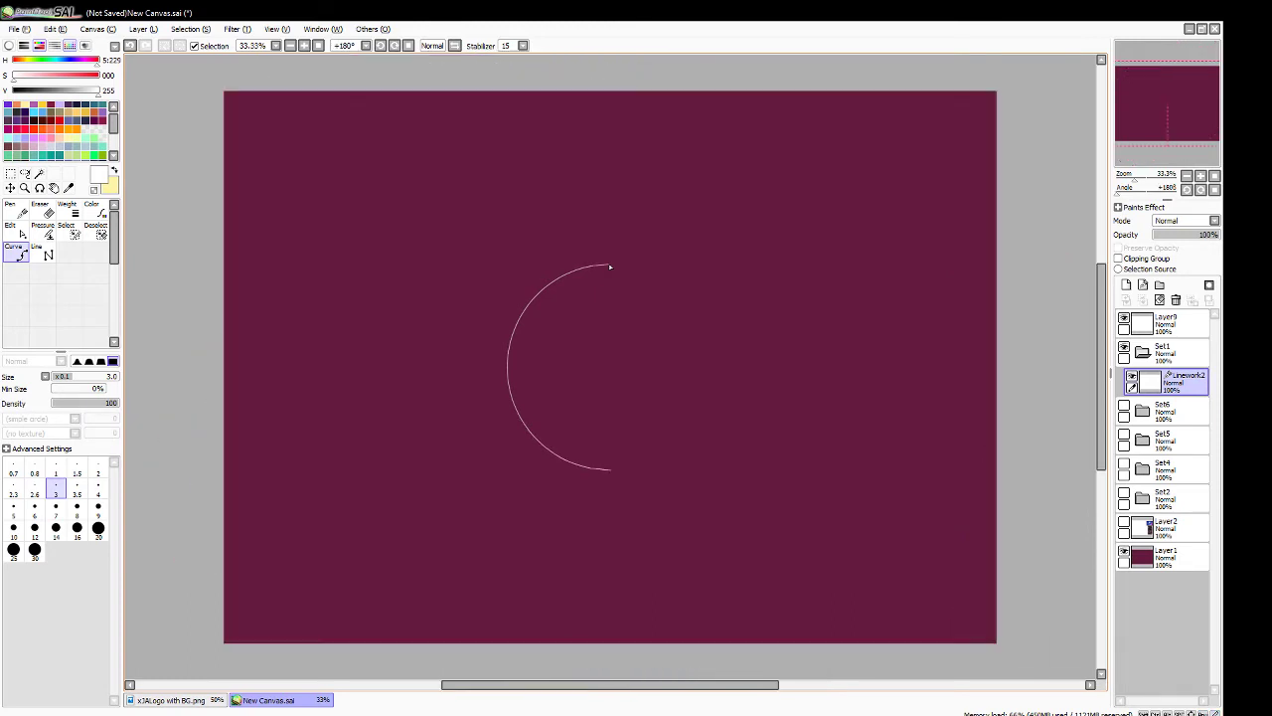
key(Delete)
key(Delete)
key(Delete)
key(Delete)
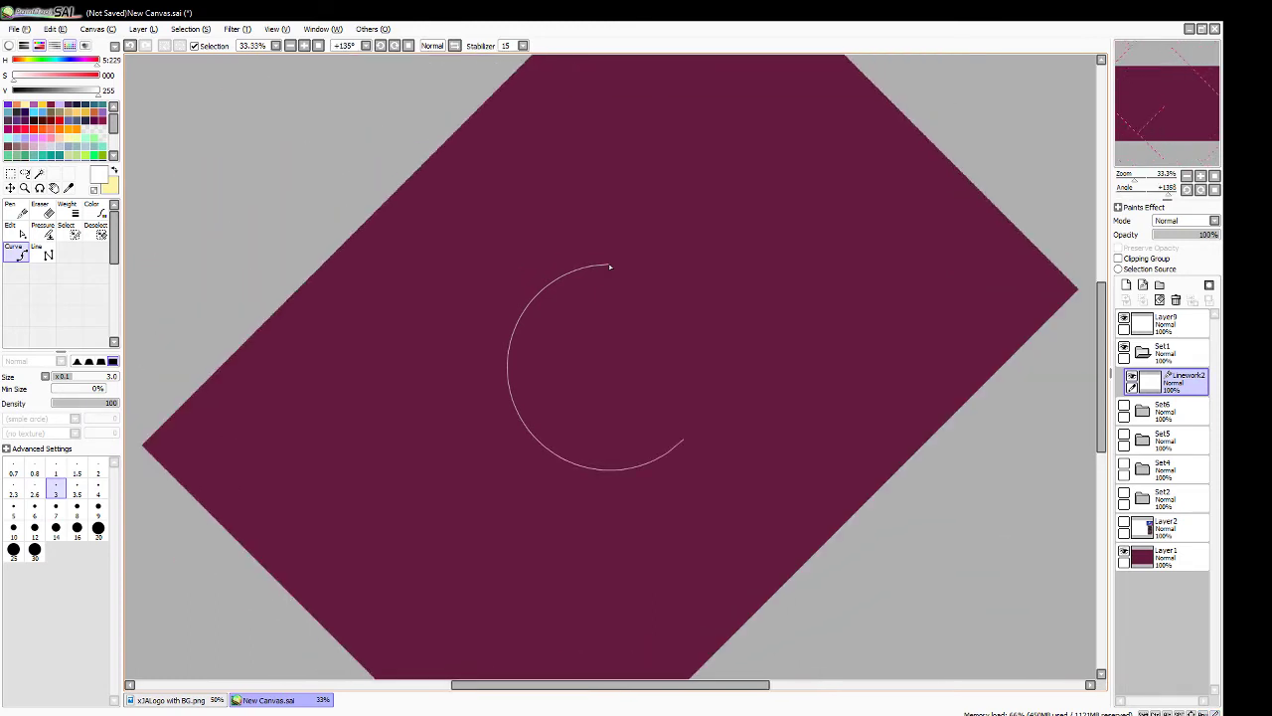
key(Delete)
key(Delete)
key(Delete)
key(Delete)
key(Delete)
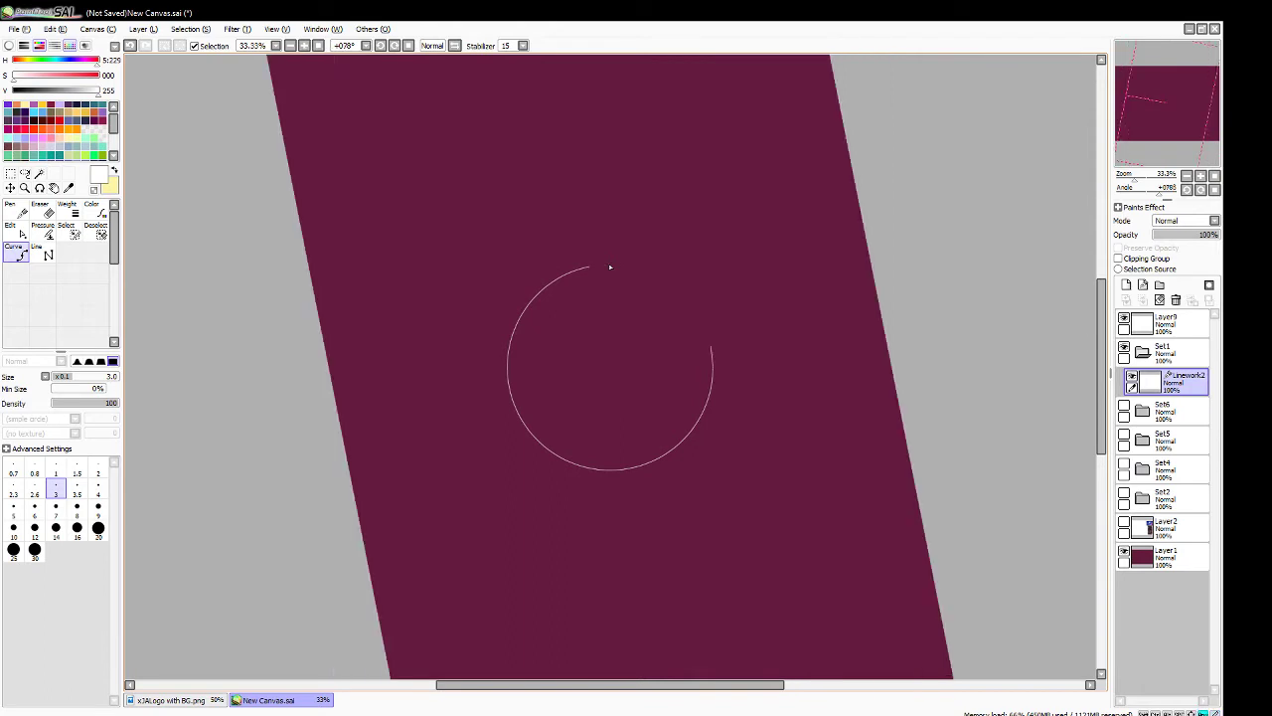
key(Delete)
key(Delete)
key(Delete)
key(Delete)
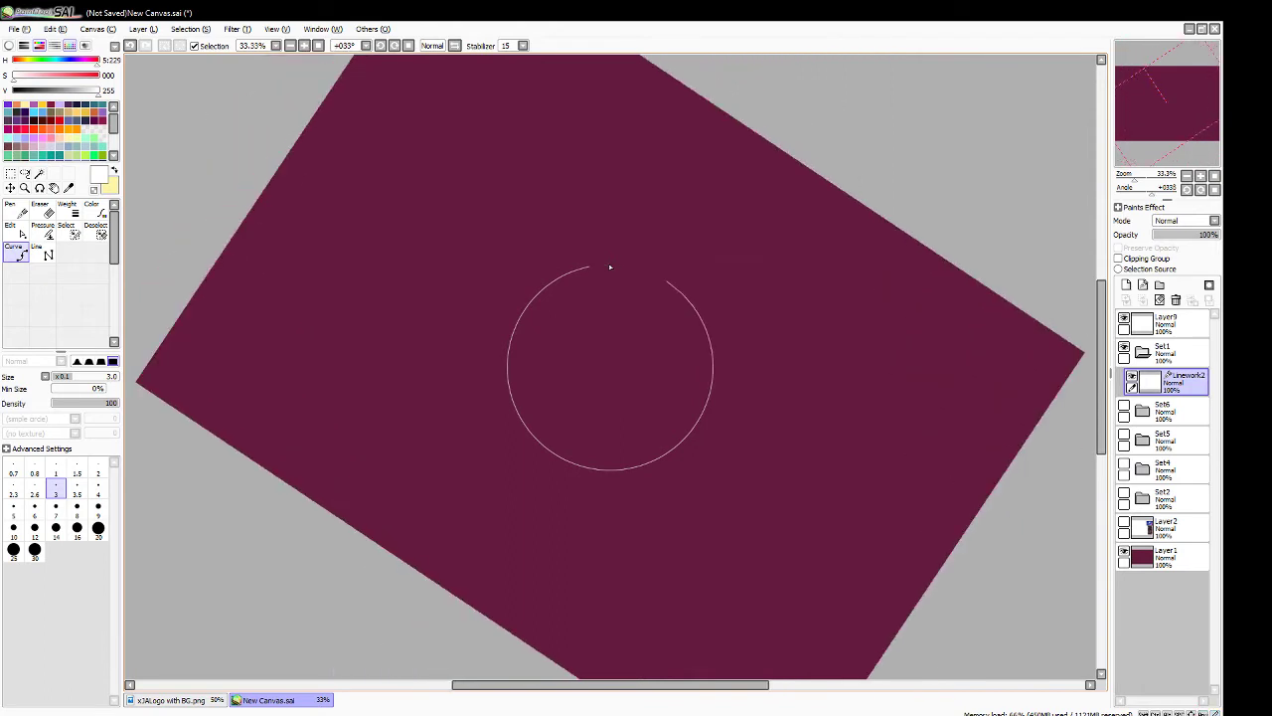
key(Delete)
key(Delete)
key(Delete)
key(Delete)
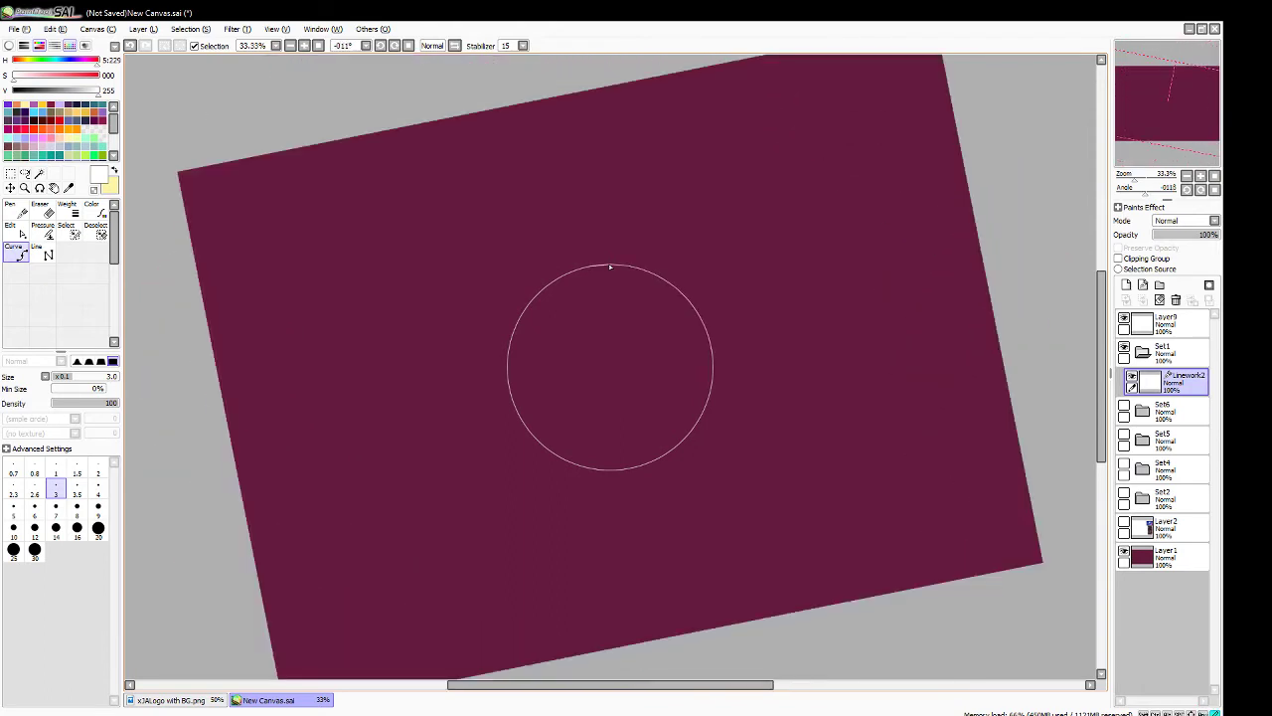
key(Escape)
click(605, 270)
key(Return)
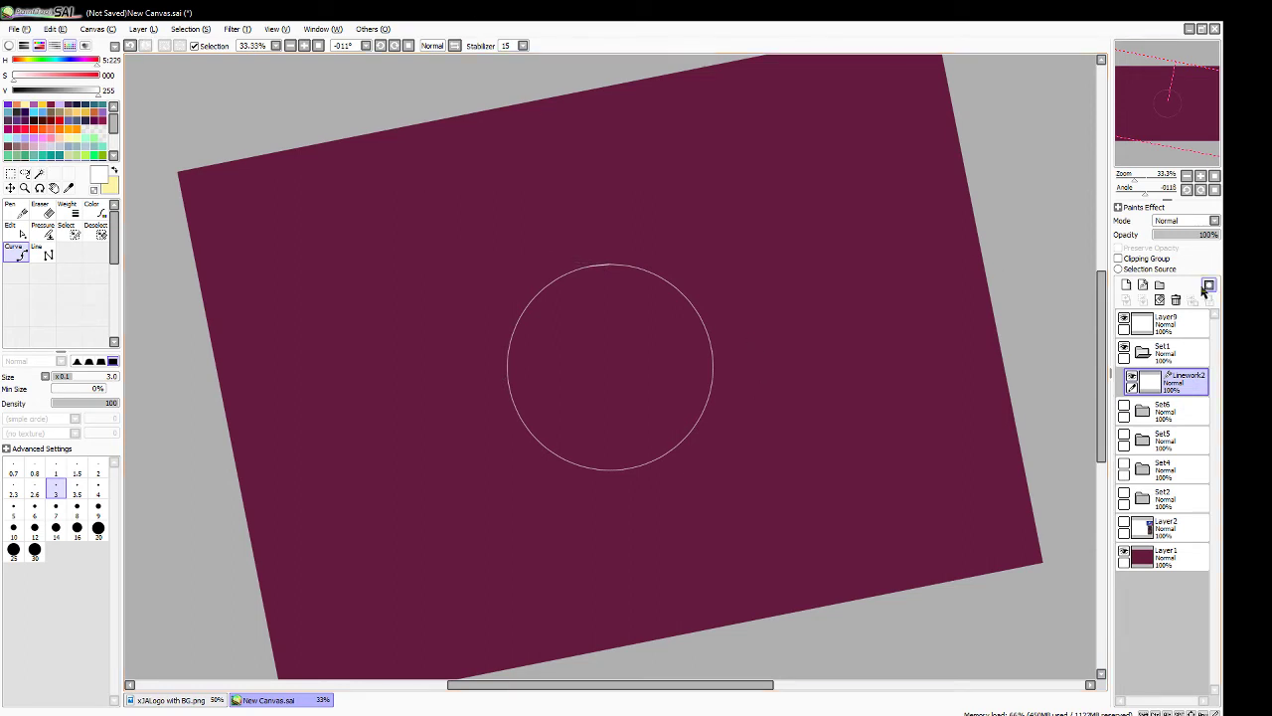
click(1215, 188)
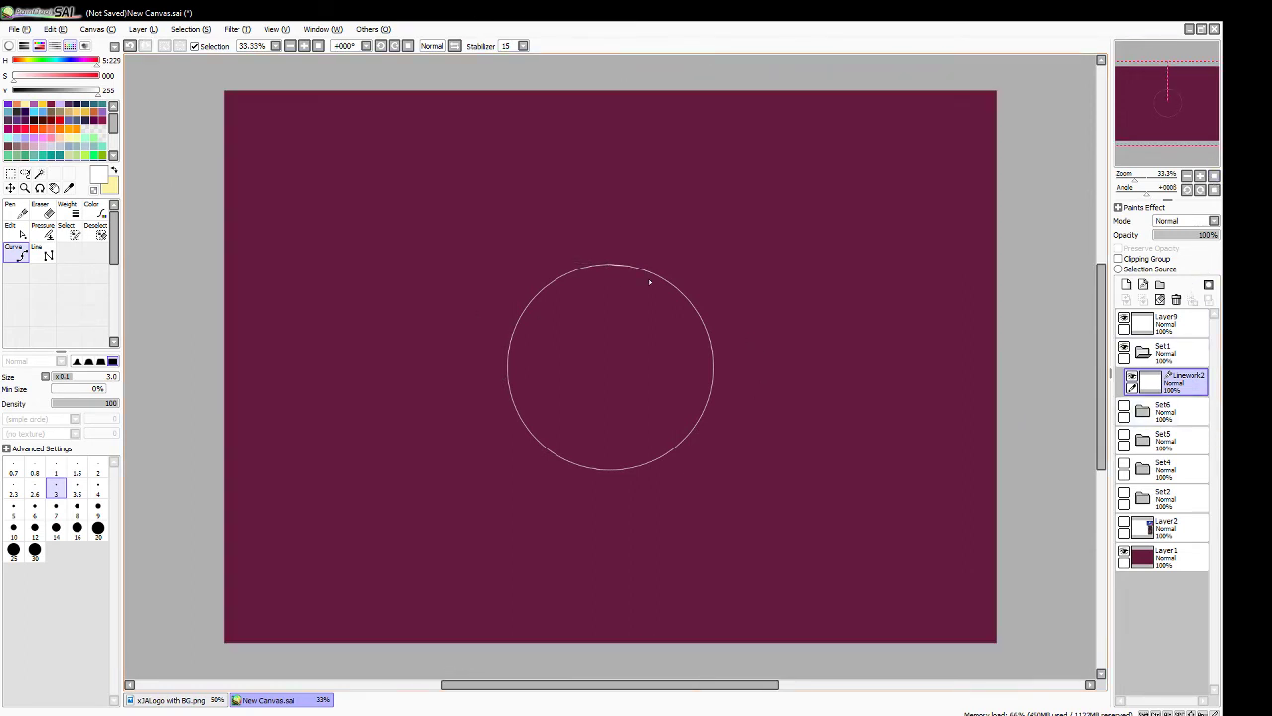
- Use the Weight tool to thicken the circle's line to 20 and again to 30
click(67, 212)
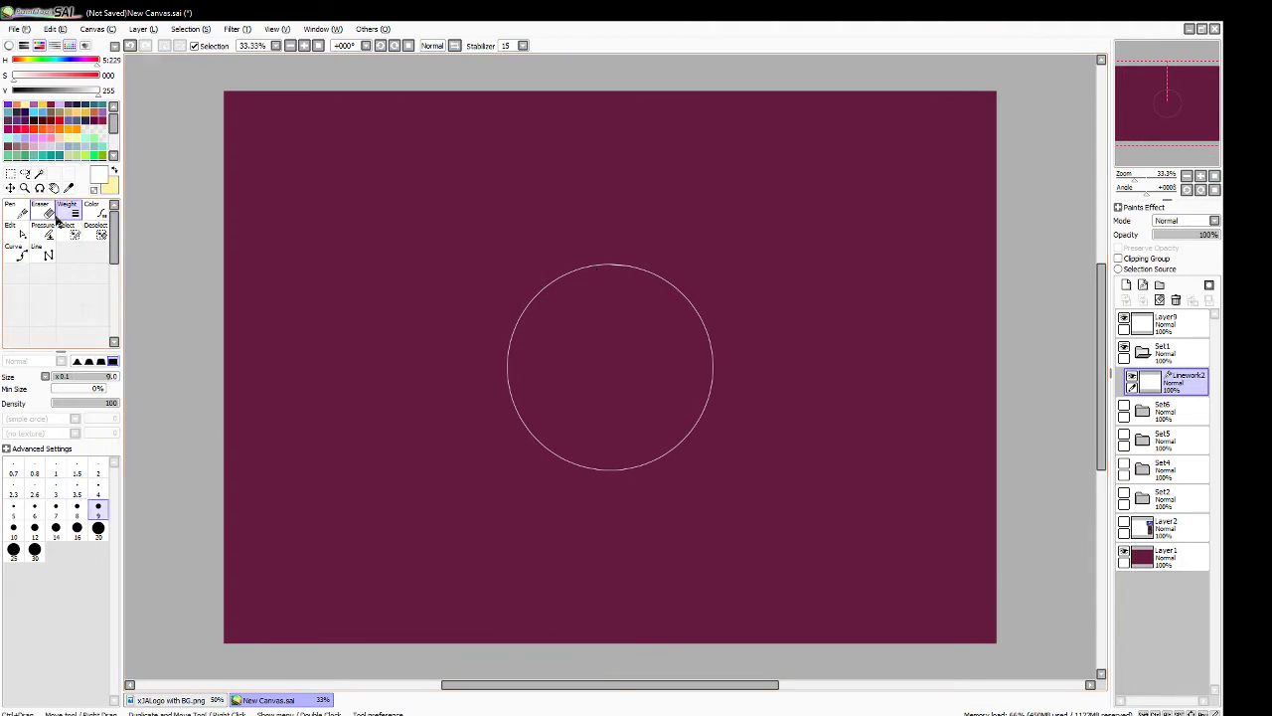
click(98, 508)
click(99, 529)
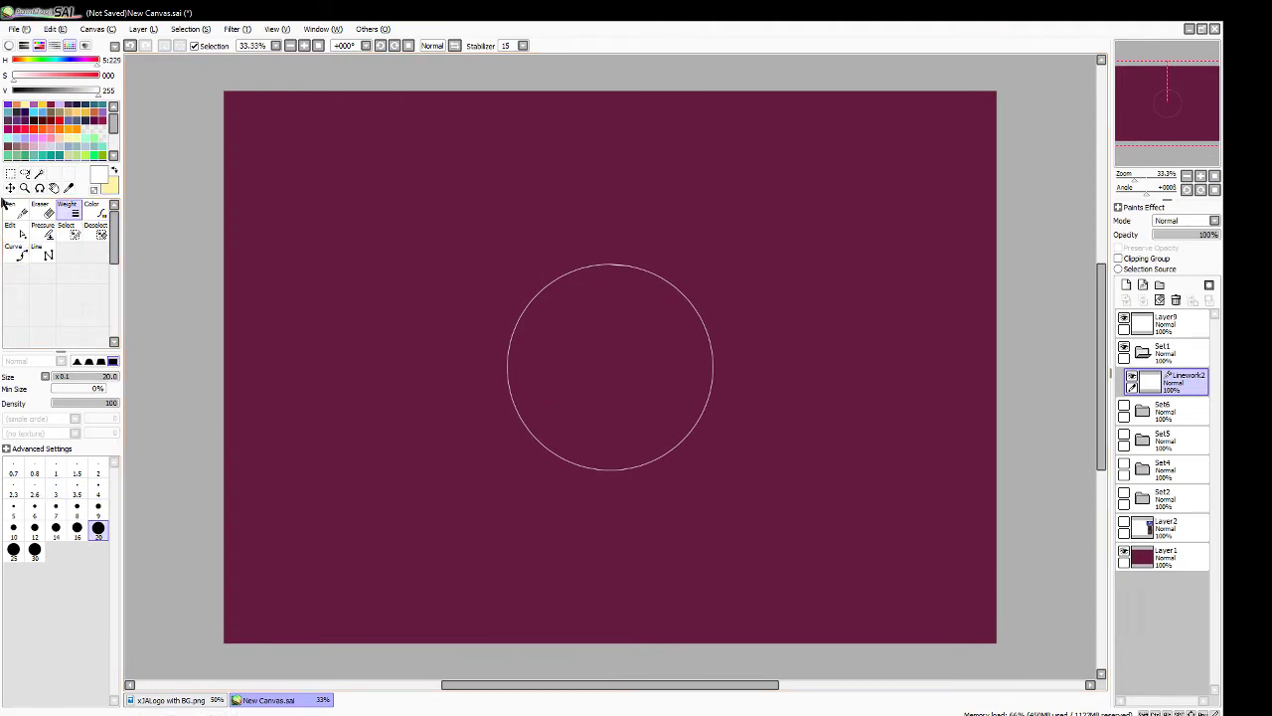
click(544, 305)
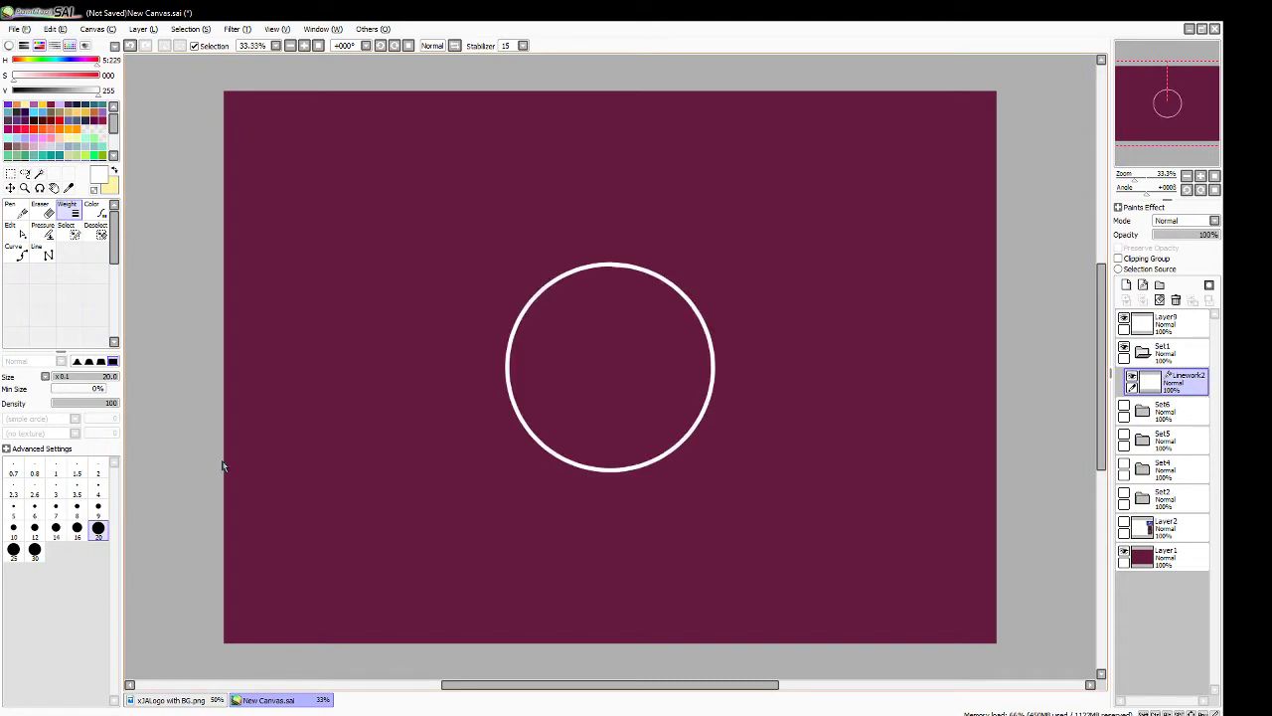
click(35, 550)
click(520, 327)
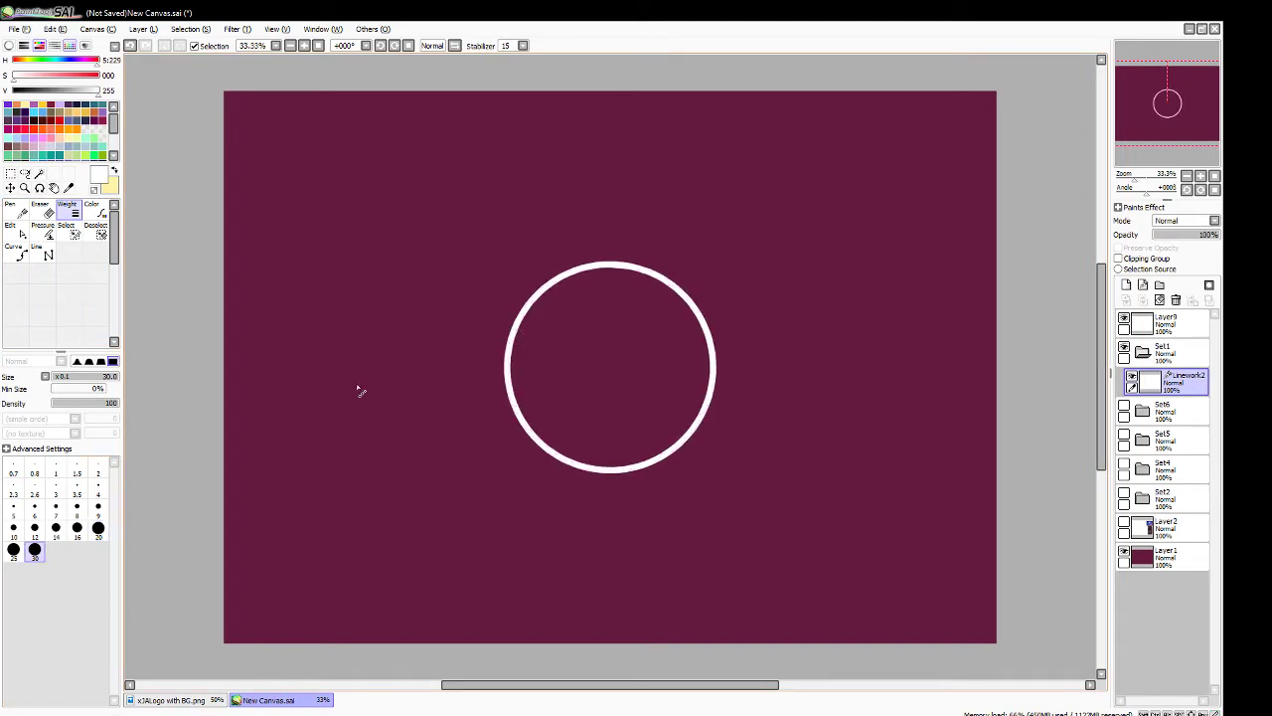
- Try line weights of 4, 16 and 9 on the circle
click(98, 487)
click(512, 351)
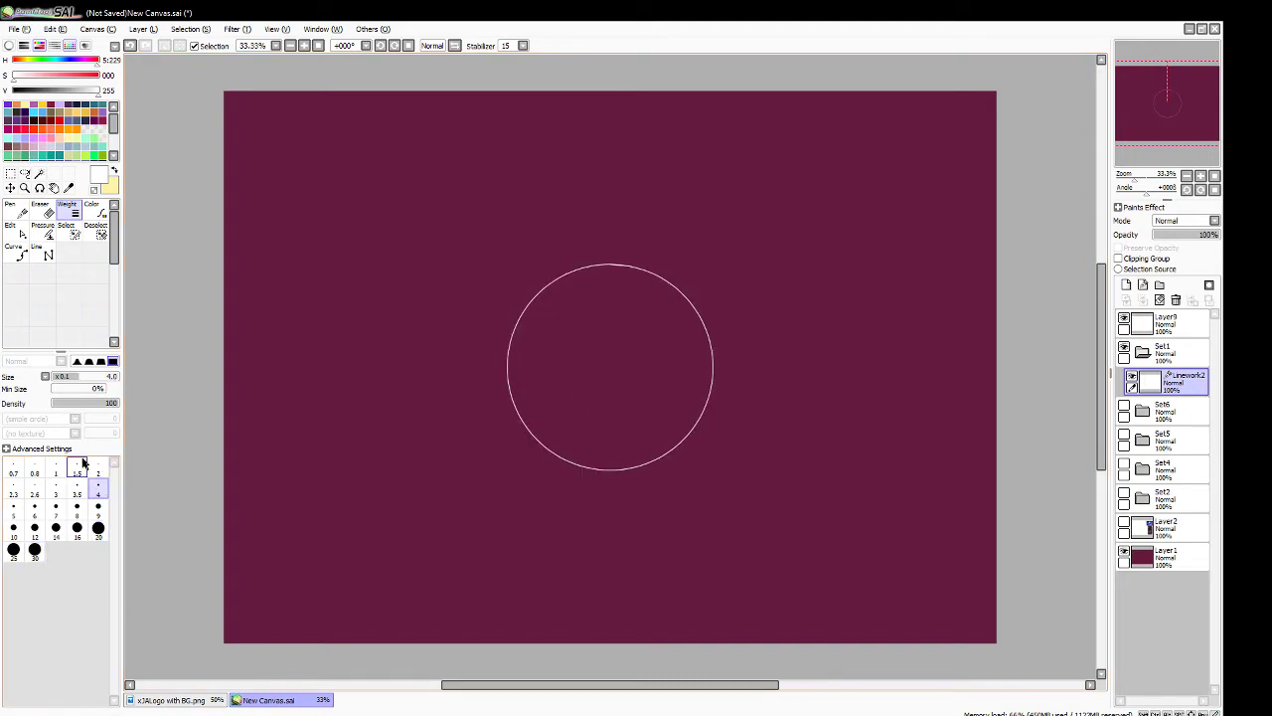
click(76, 528)
click(518, 403)
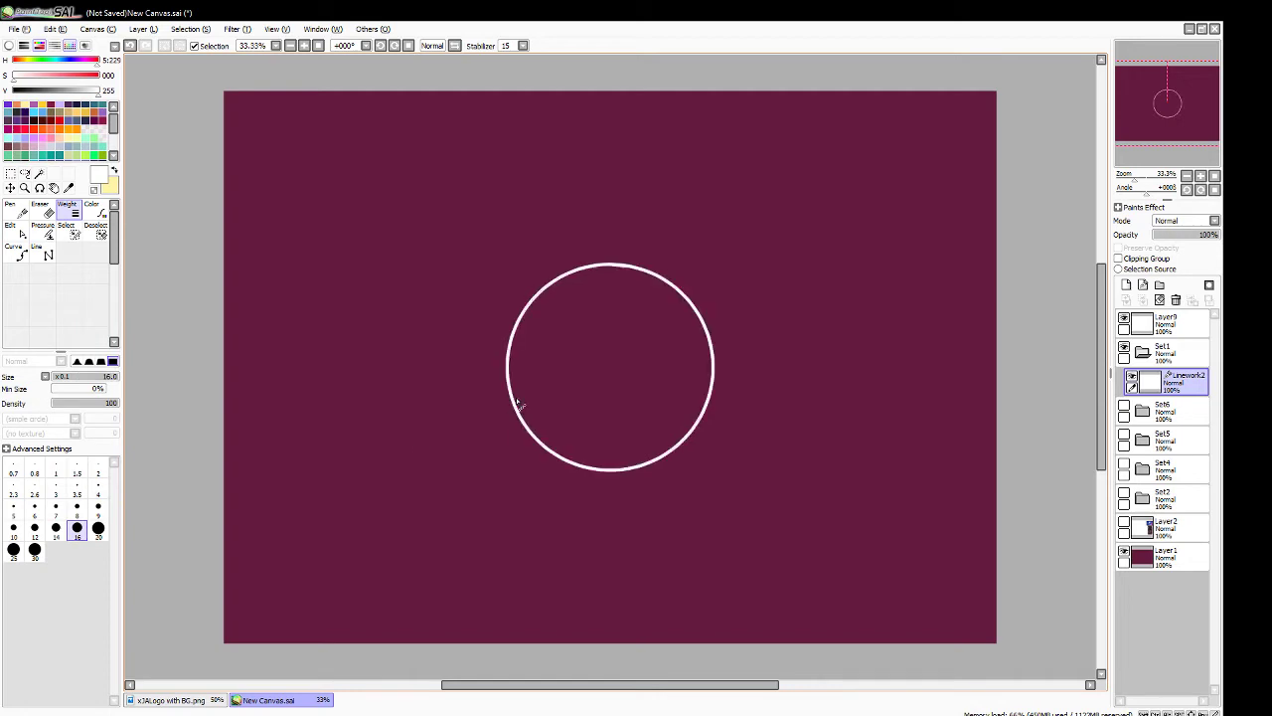
click(98, 507)
click(531, 298)
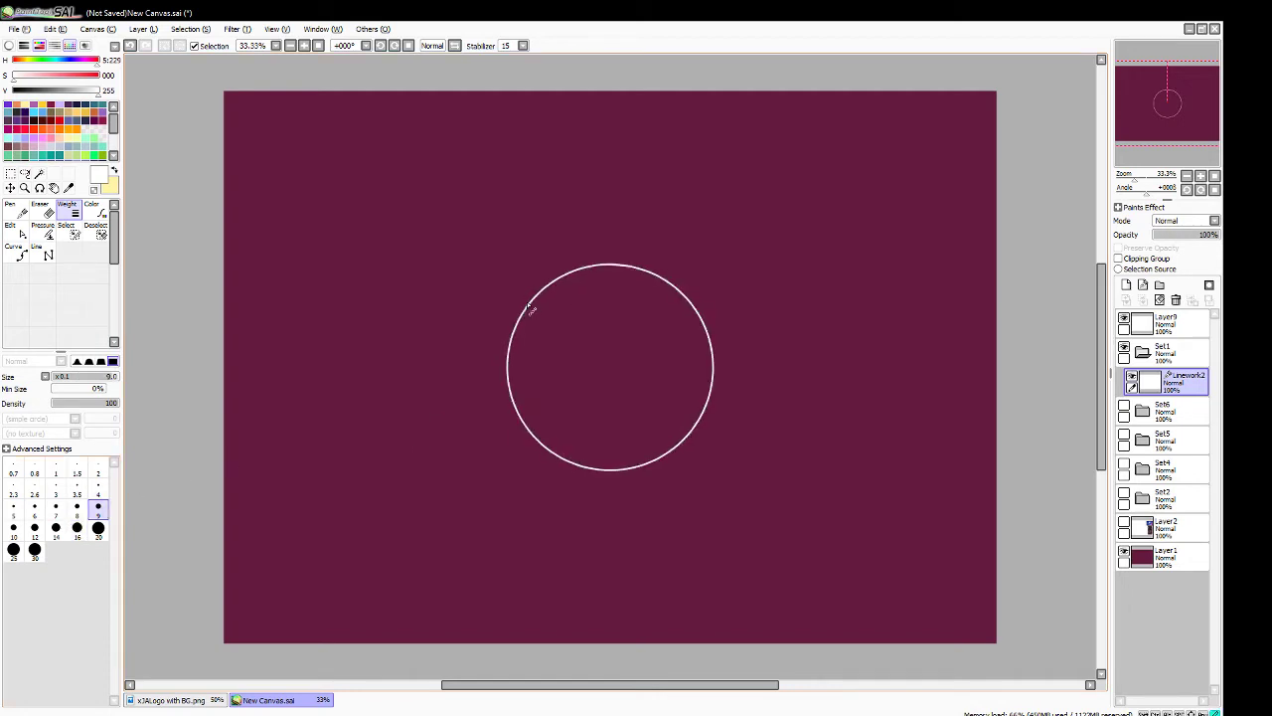
- Set the circle's line weight to 6 with the Weight tool
click(98, 487)
click(34, 507)
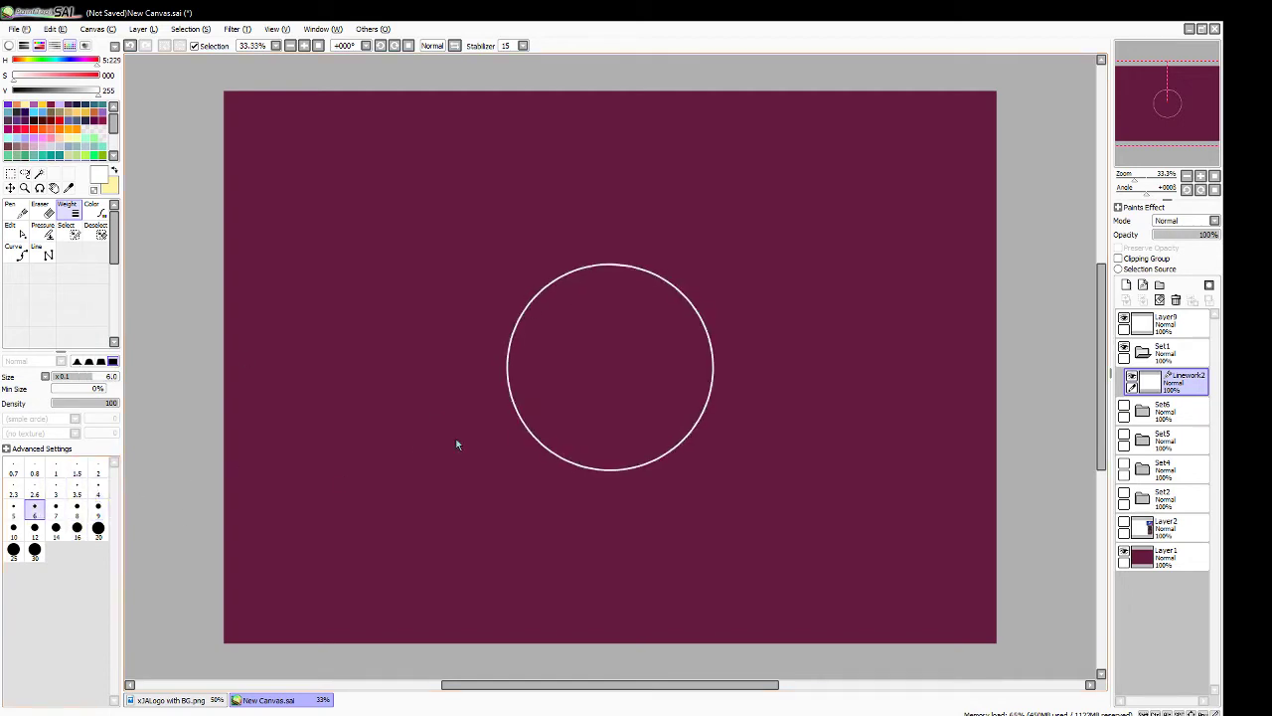
click(508, 385)
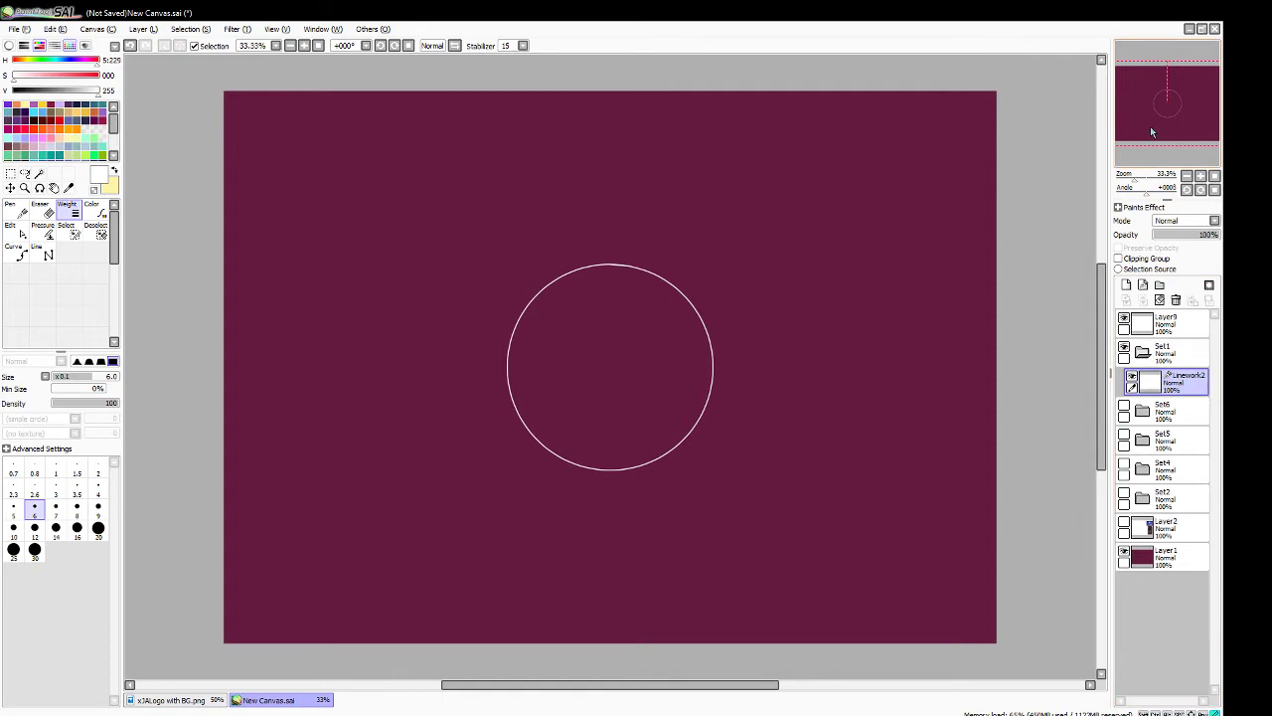
mouse_move(1143, 176)
mouse_down()
mouse_move(1132, 177)
mouse_move(1158, 177)
mouse_up()
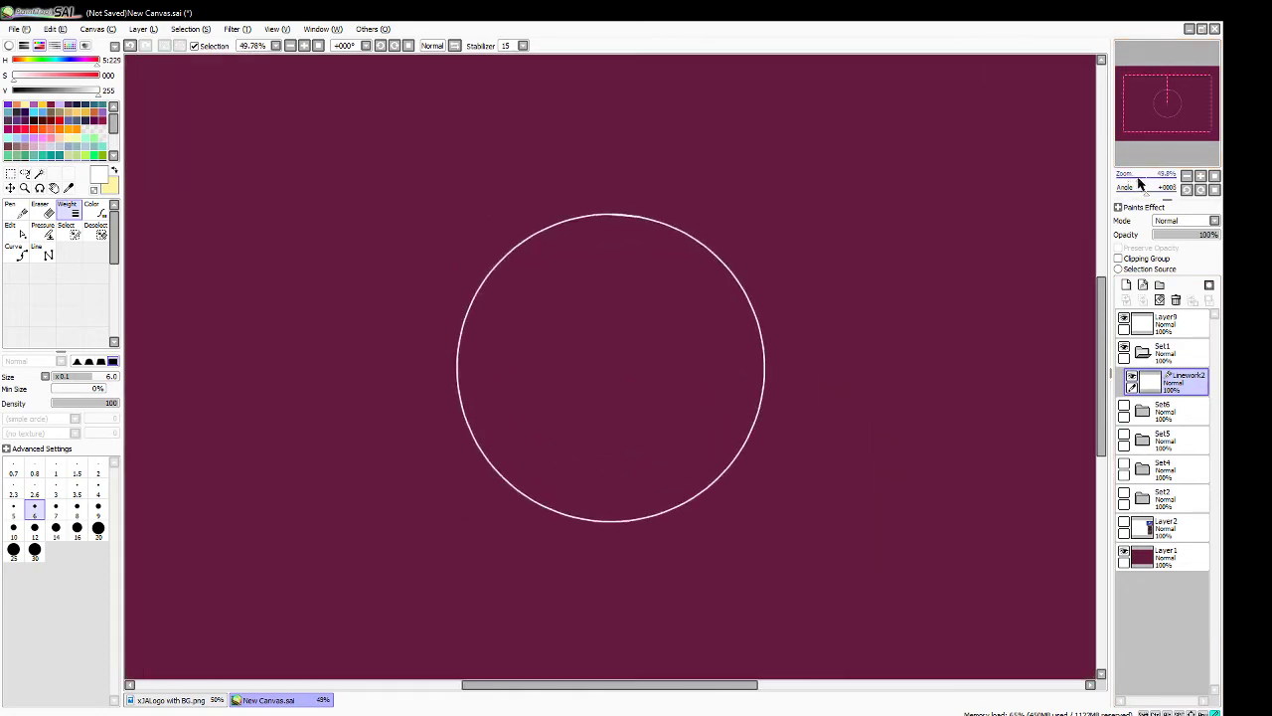
drag(1158, 117, 1143, 164)
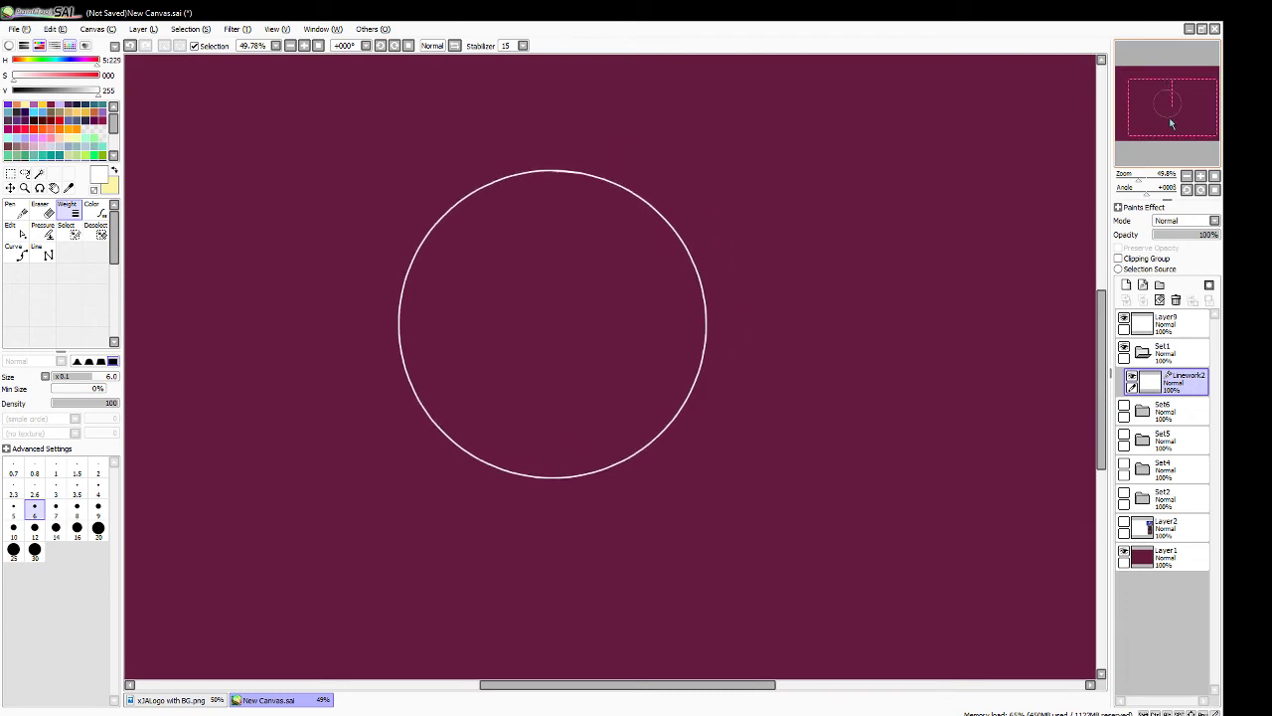
- Make a rectangular selection around the whole linework circle and place a copy of it on a new normal layer
drag(1172, 122, 1174, 122)
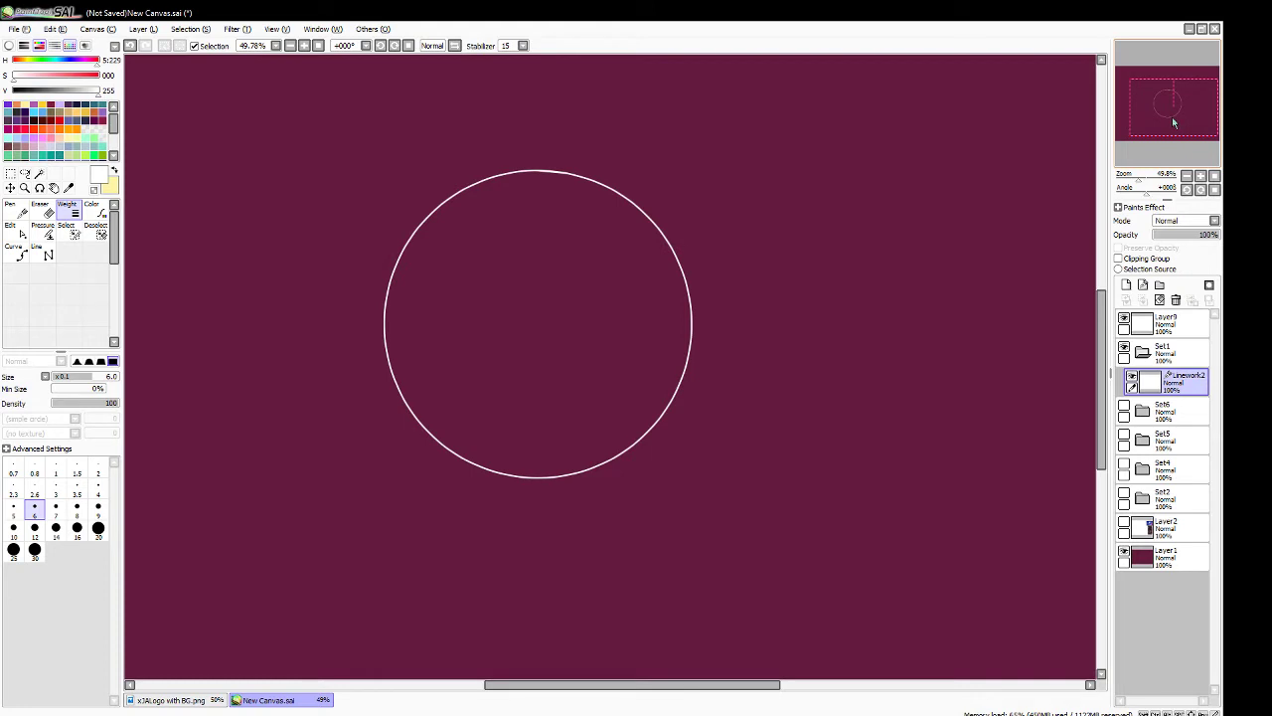
drag(1174, 122, 1177, 112)
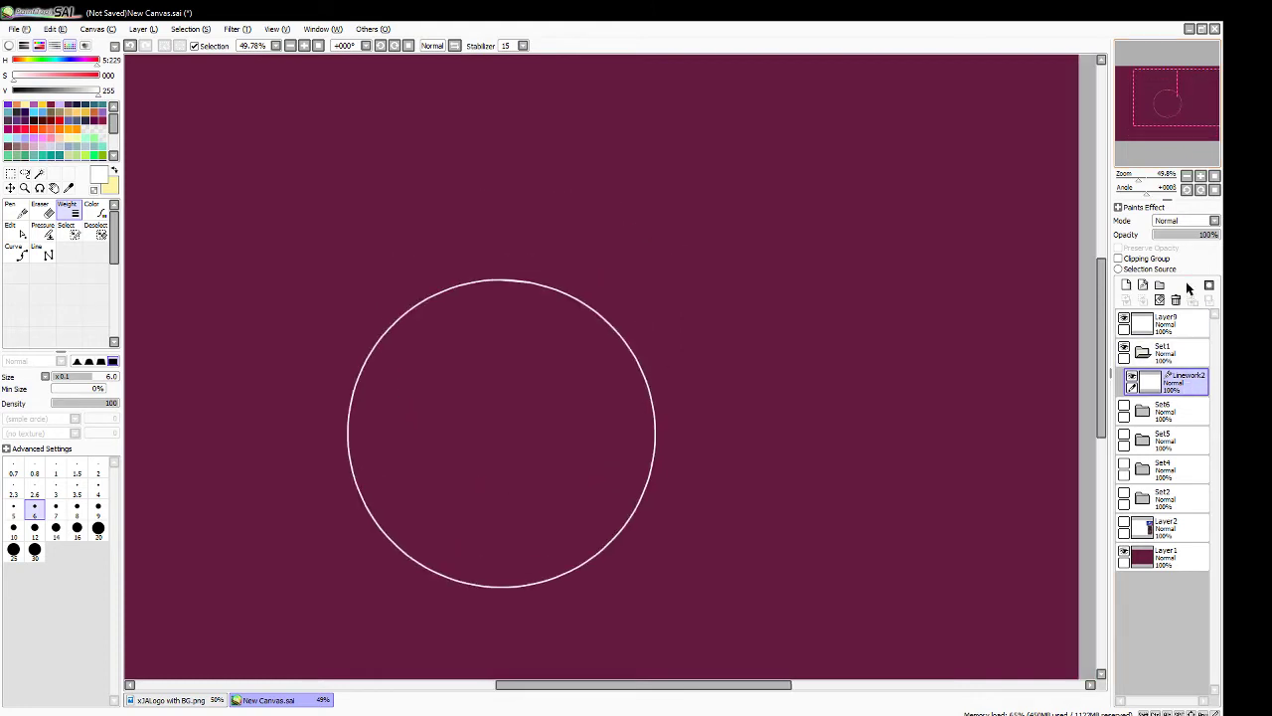
mouse_move(1139, 181)
mouse_down()
mouse_move(1153, 181)
mouse_move(1140, 185)
mouse_up()
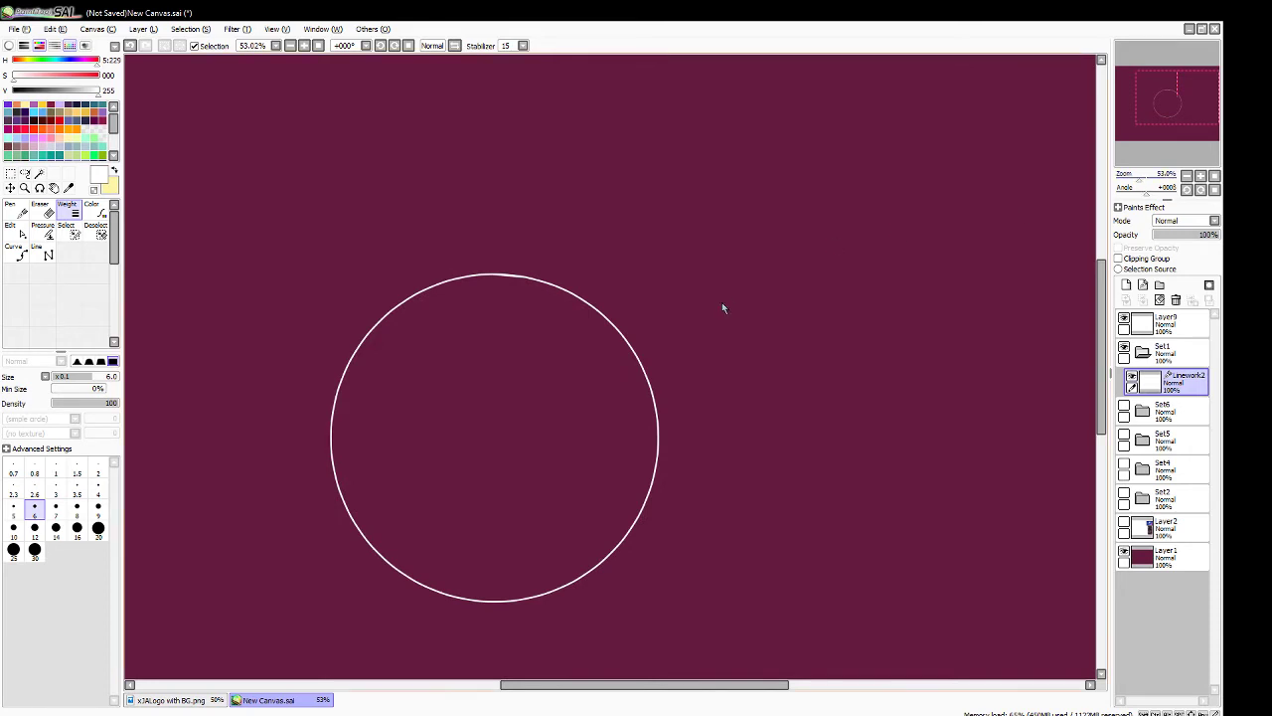
click(10, 173)
drag(332, 204, 743, 490)
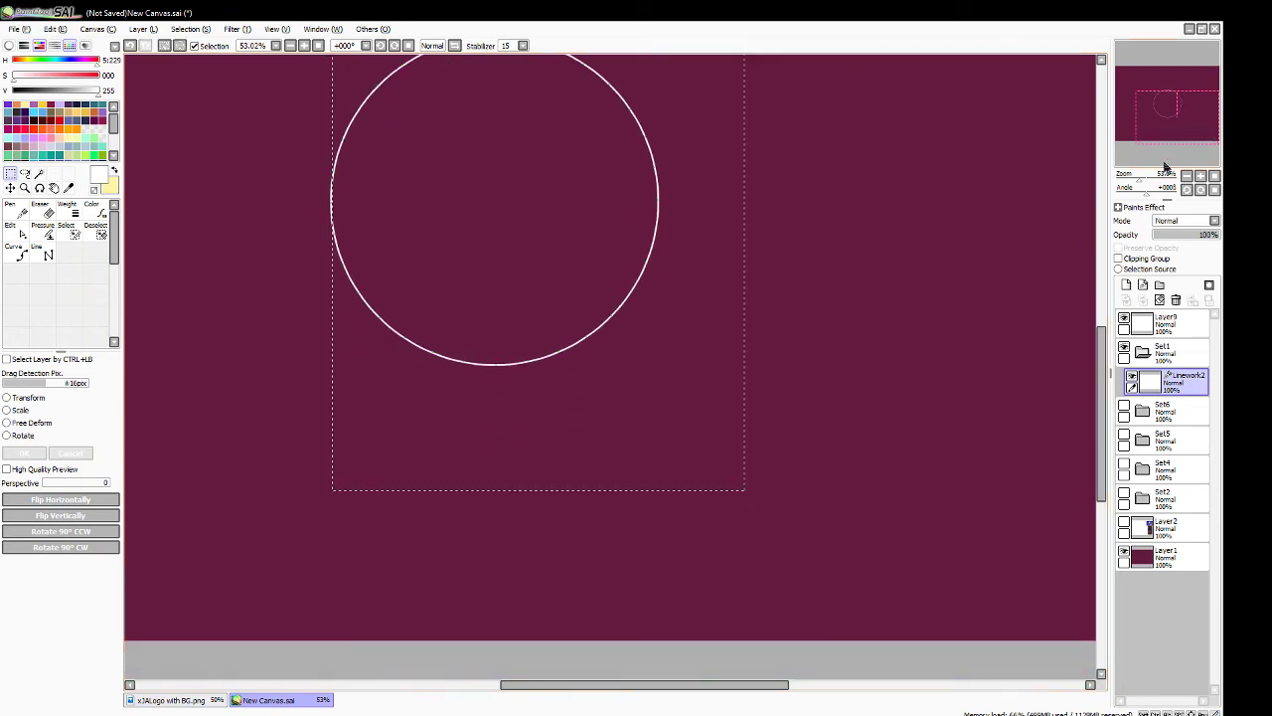
drag(1163, 163, 1169, 142)
click(730, 123)
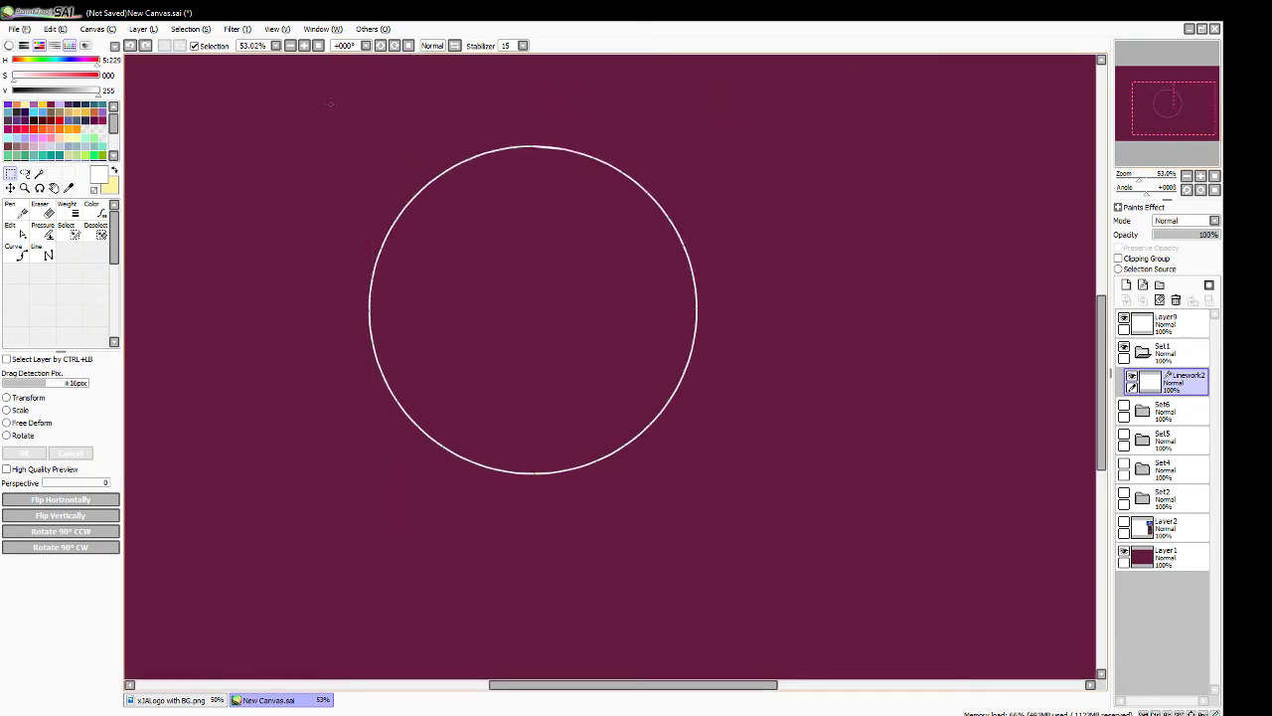
drag(301, 77, 758, 544)
key(ctrl+shift+n)
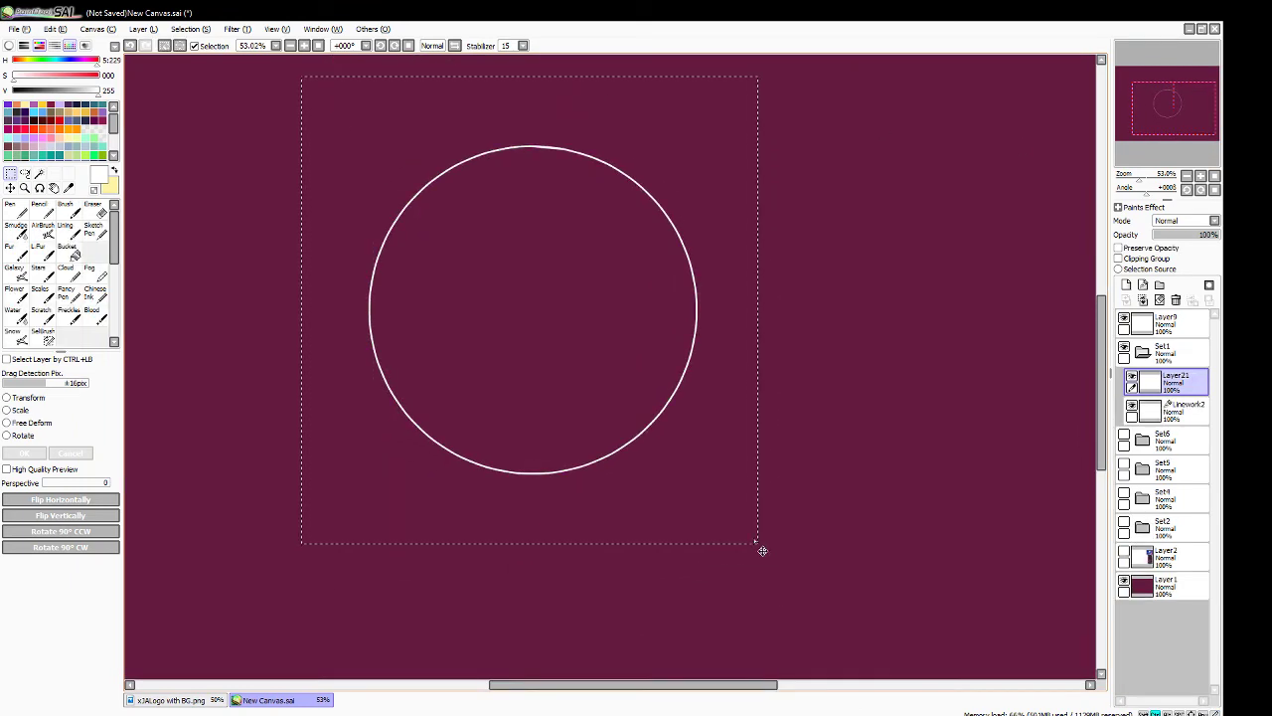
- Shrink the copied circle to about half size, place it over the upper-right edge of the original circle, and deselect
drag(641, 438, 824, 332)
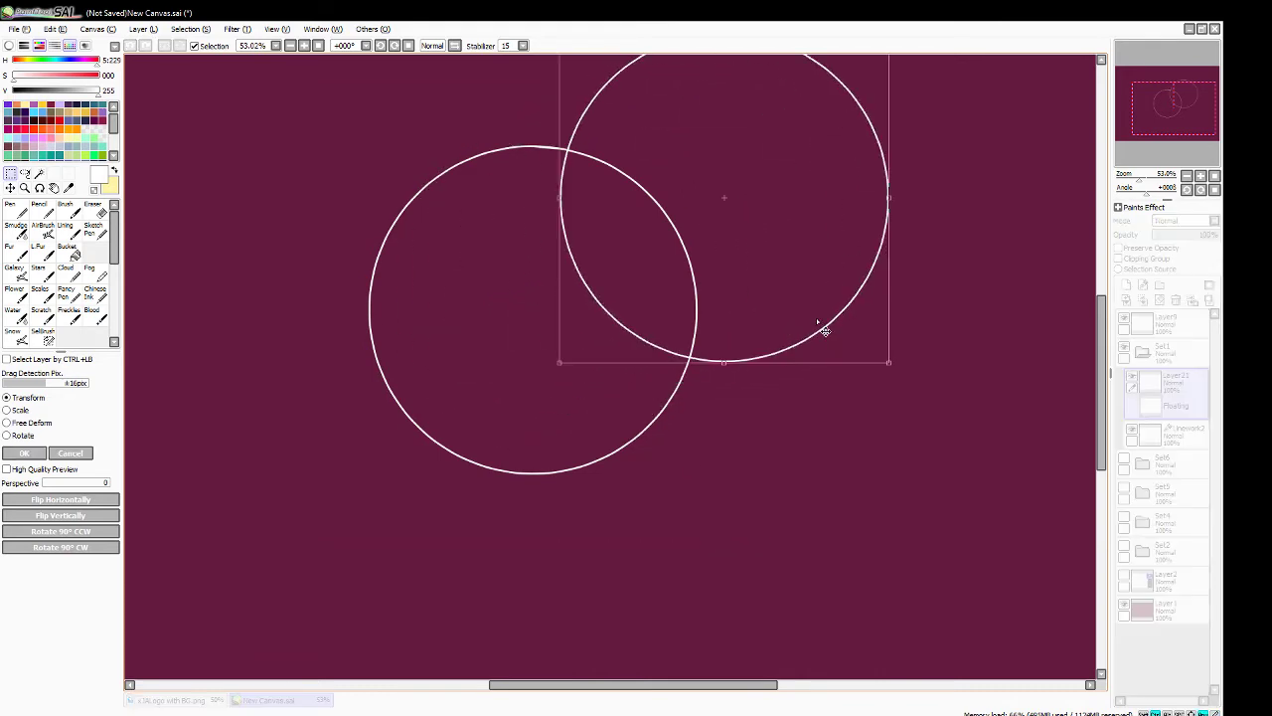
drag(891, 366, 716, 190)
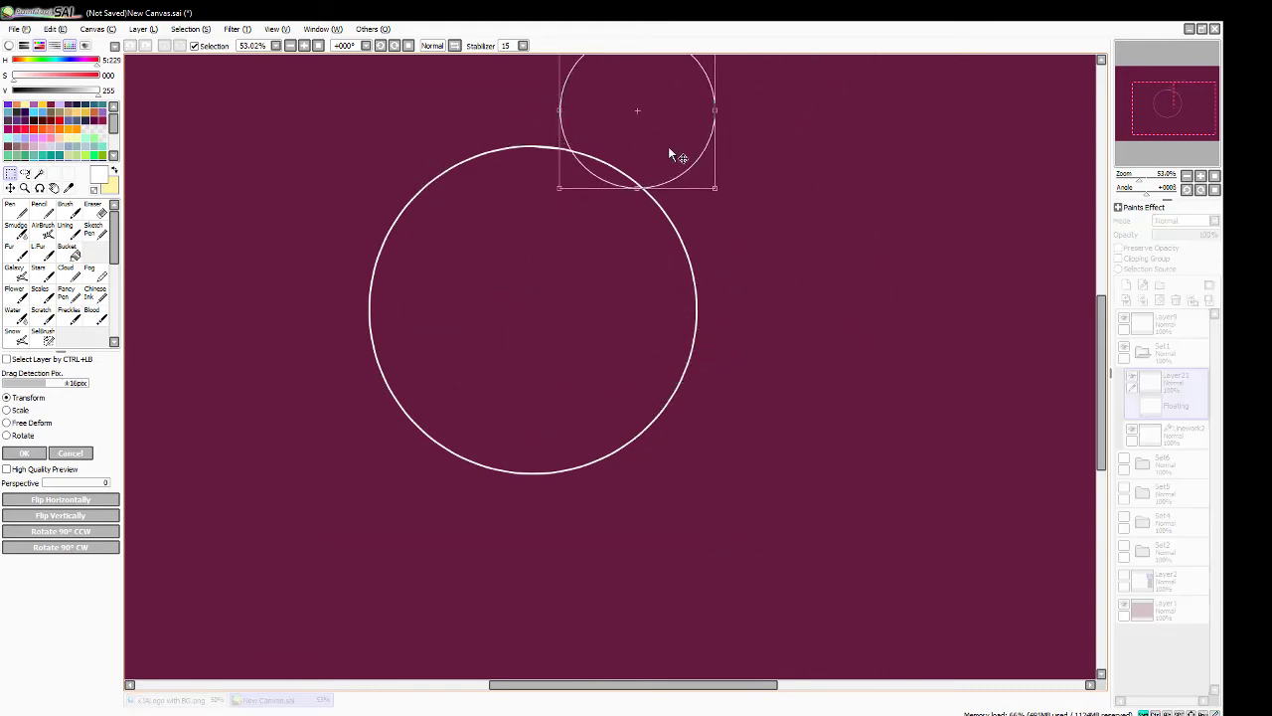
drag(668, 146, 693, 237)
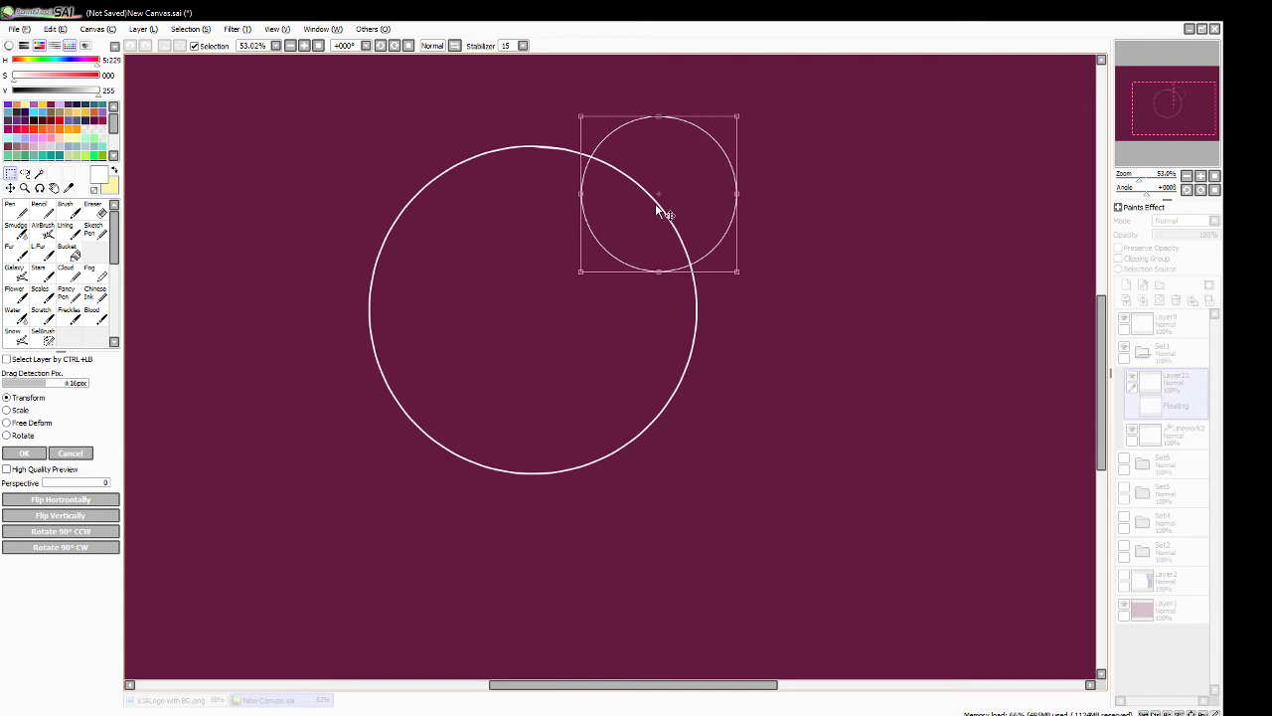
key(Return)
click(92, 211)
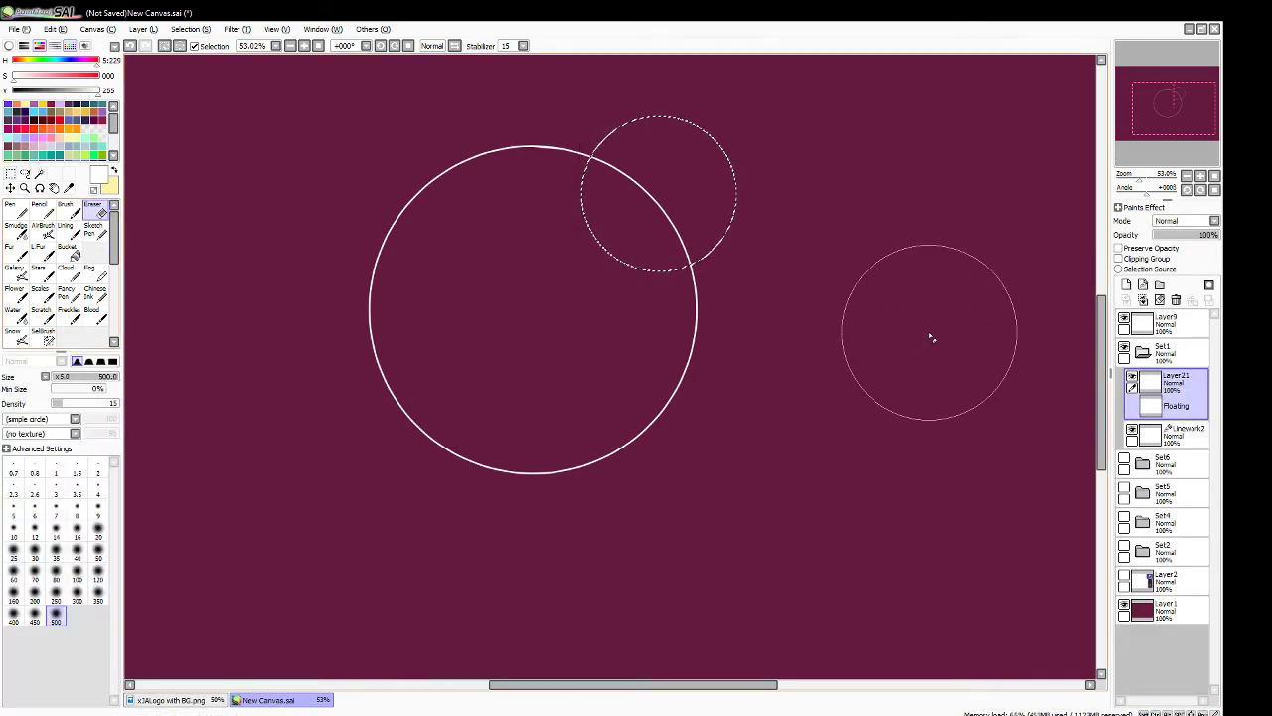
key(ctrl+d)
- On the Linework2 layer, erase the large circle's arc inside the small circle with the Eraser at size 350
click(1178, 410)
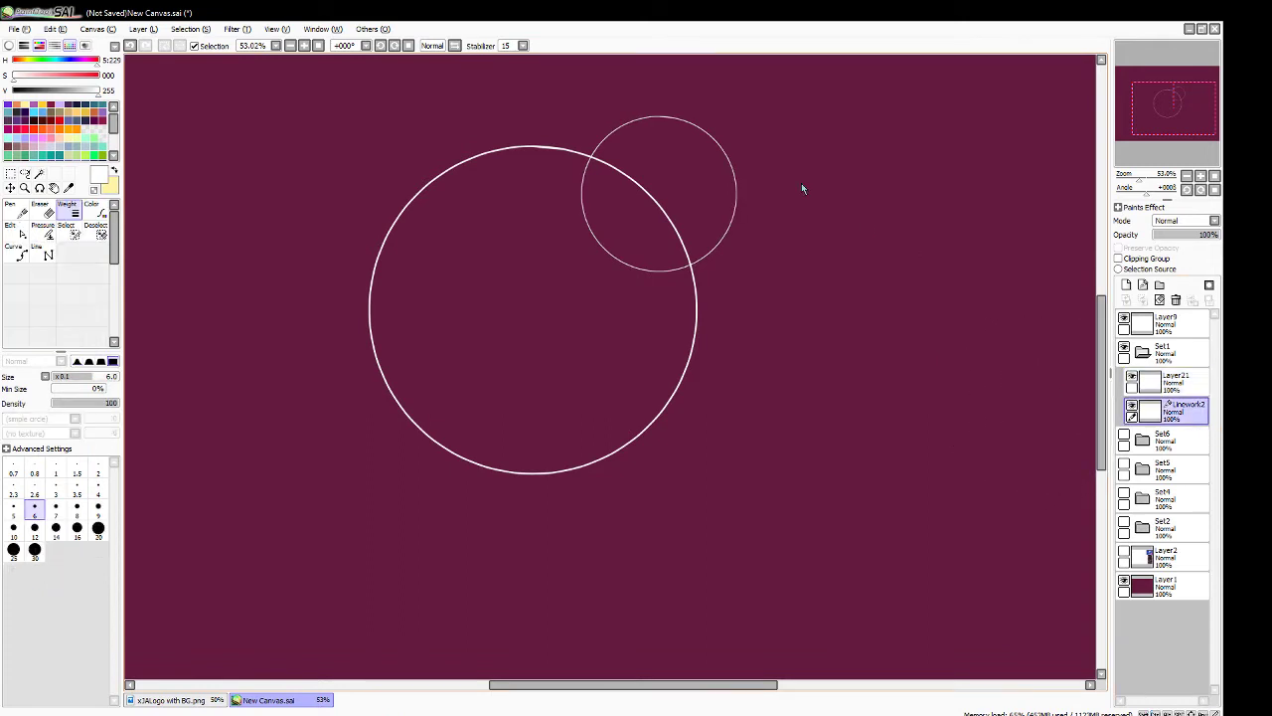
click(97, 529)
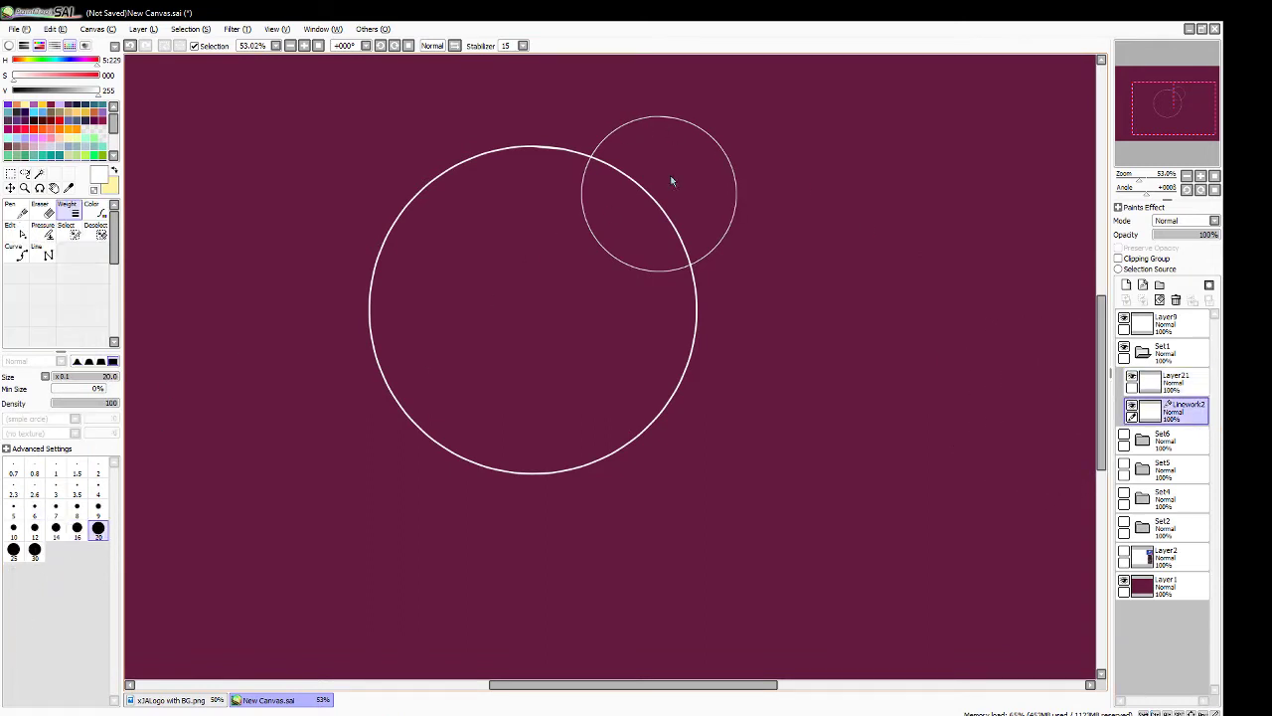
click(40, 210)
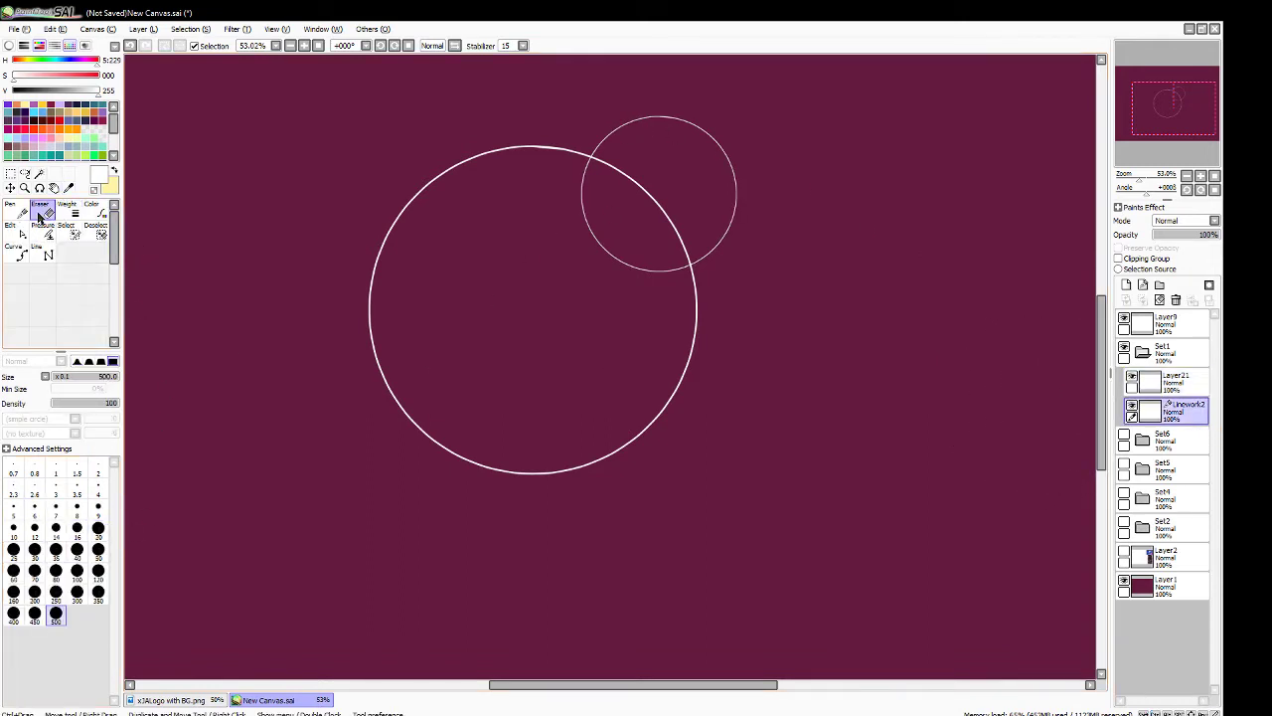
click(97, 592)
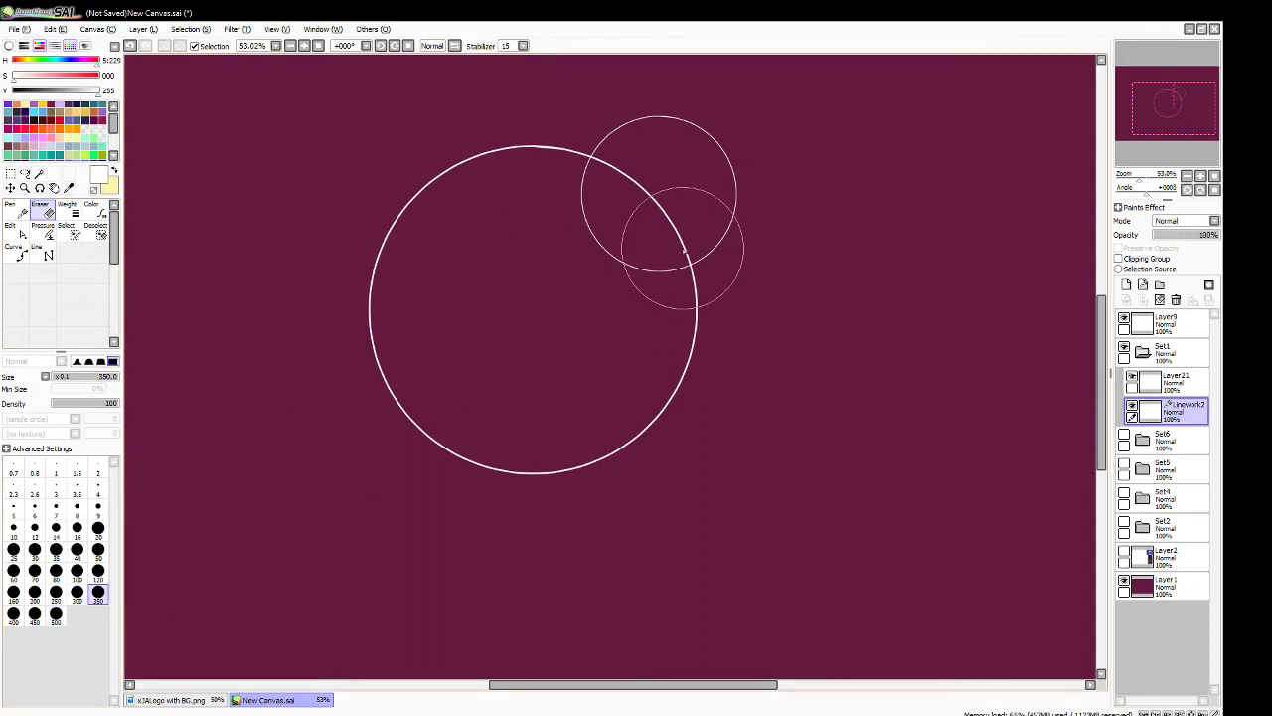
click(648, 190)
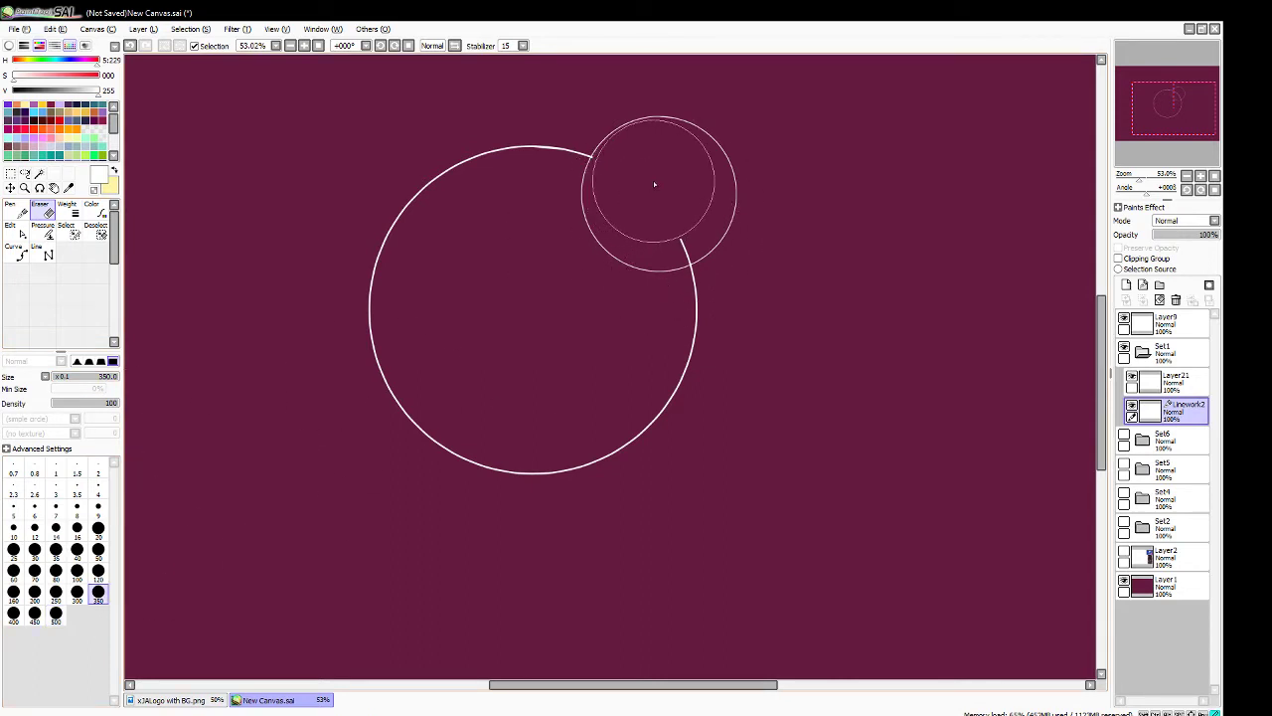
click(673, 207)
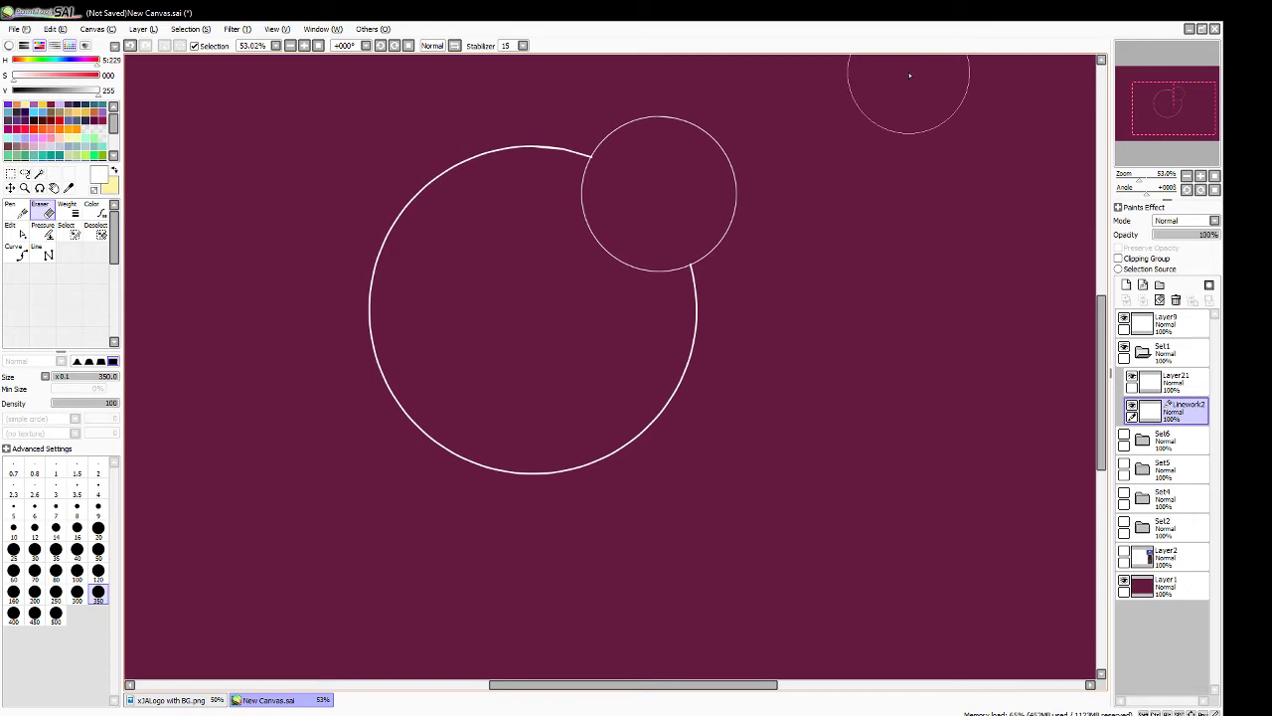
- Undo the erasing and the shrinking, and move the full-size circle copy to the upper-left area of the canvas
key(ctrl+t)
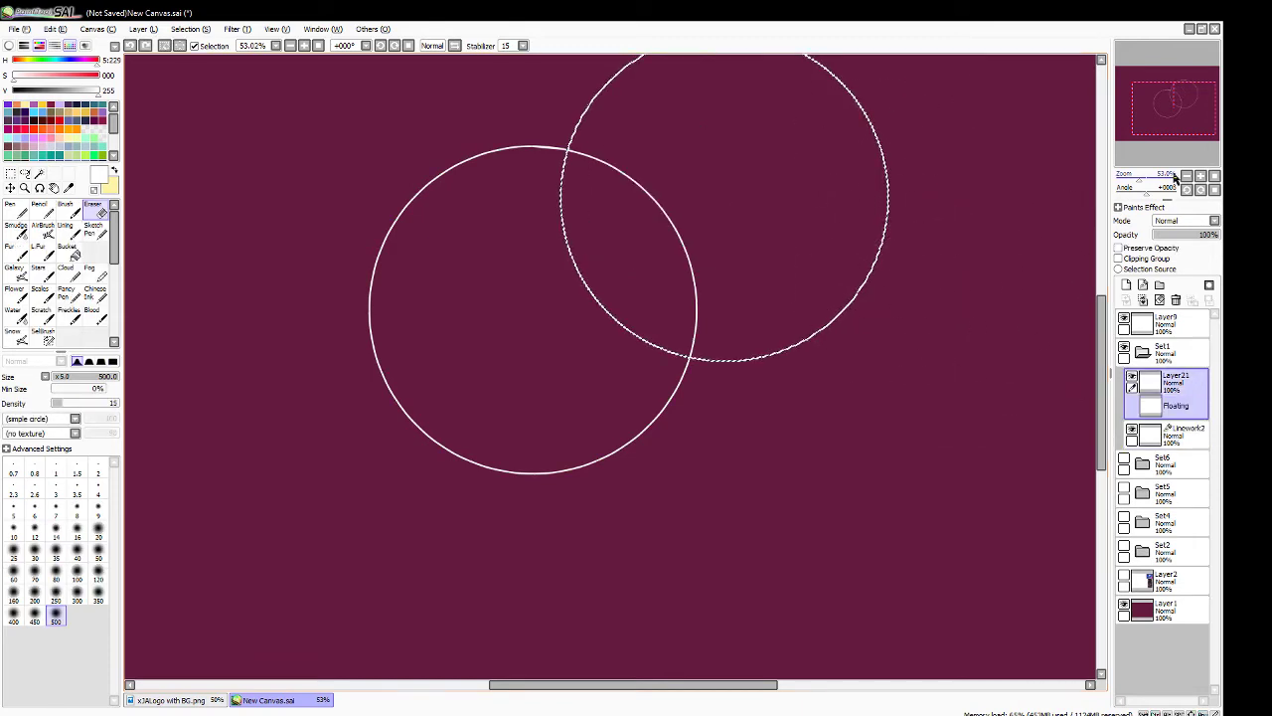
click(1214, 182)
key(ctrl+t)
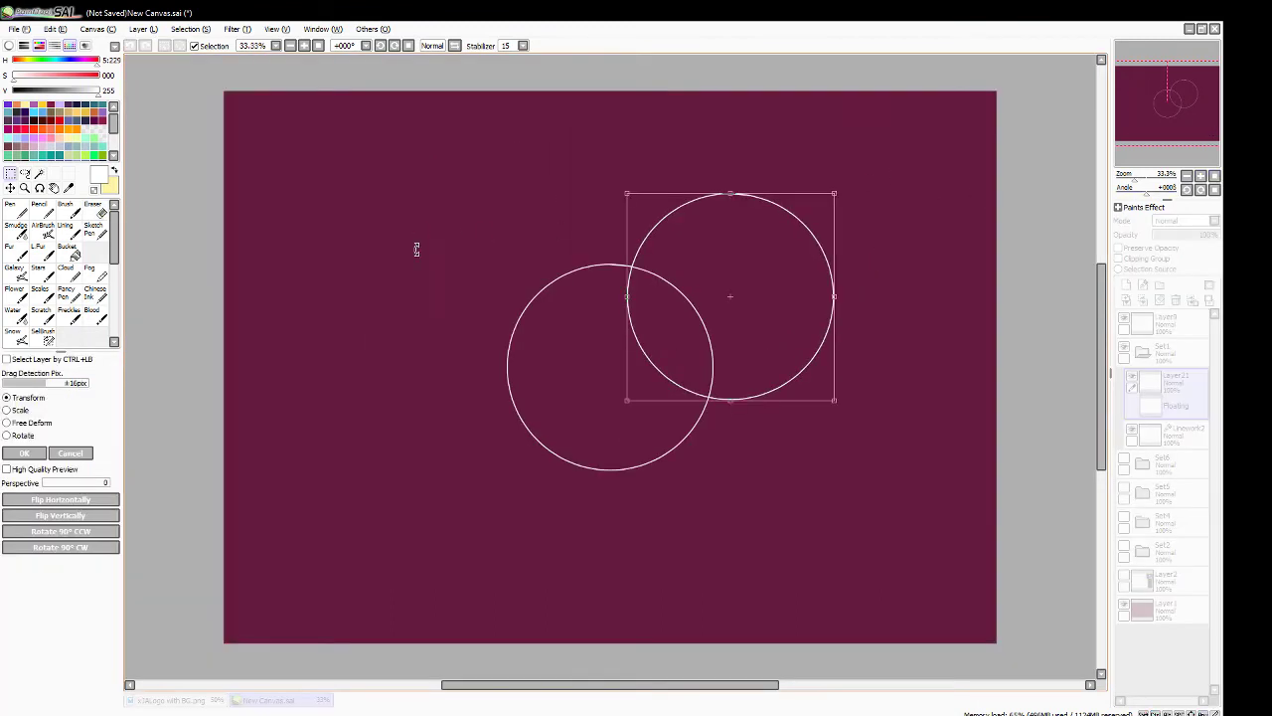
drag(777, 345, 410, 326)
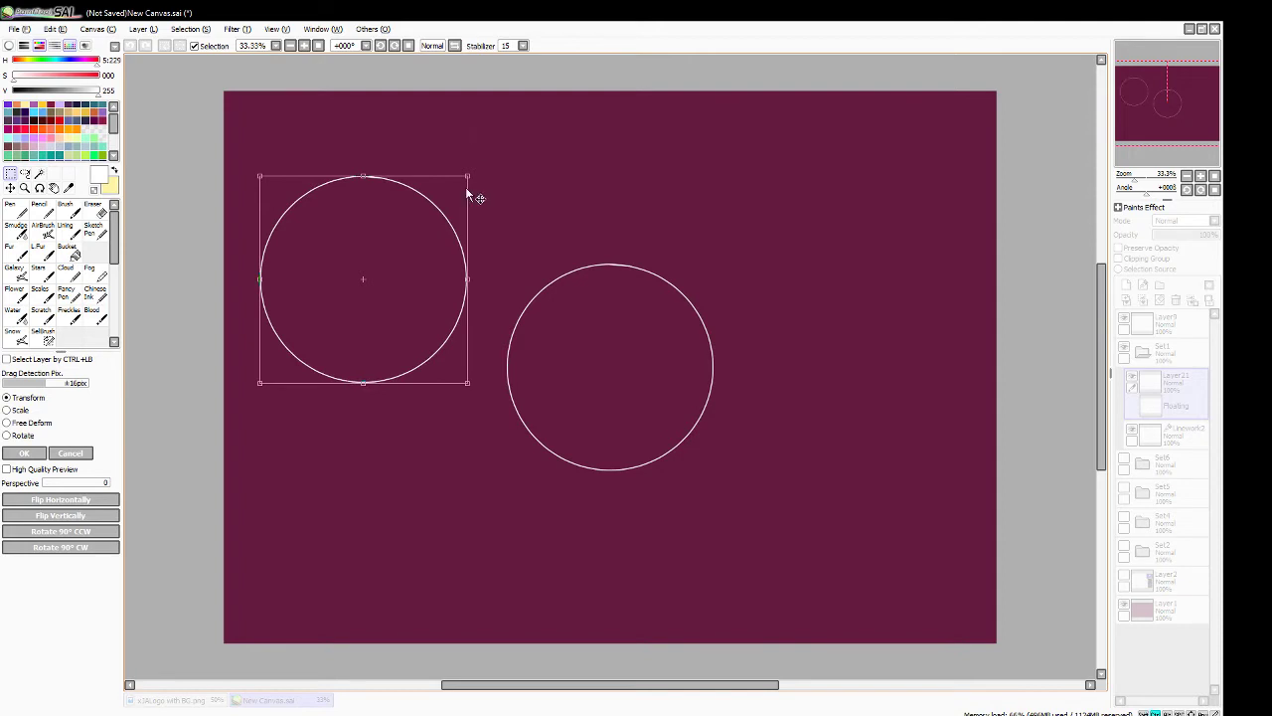
- Distort the circle copy into a slanted egg shape by freely moving its transform corners, apply the transform, and deselect
drag(468, 178, 412, 217)
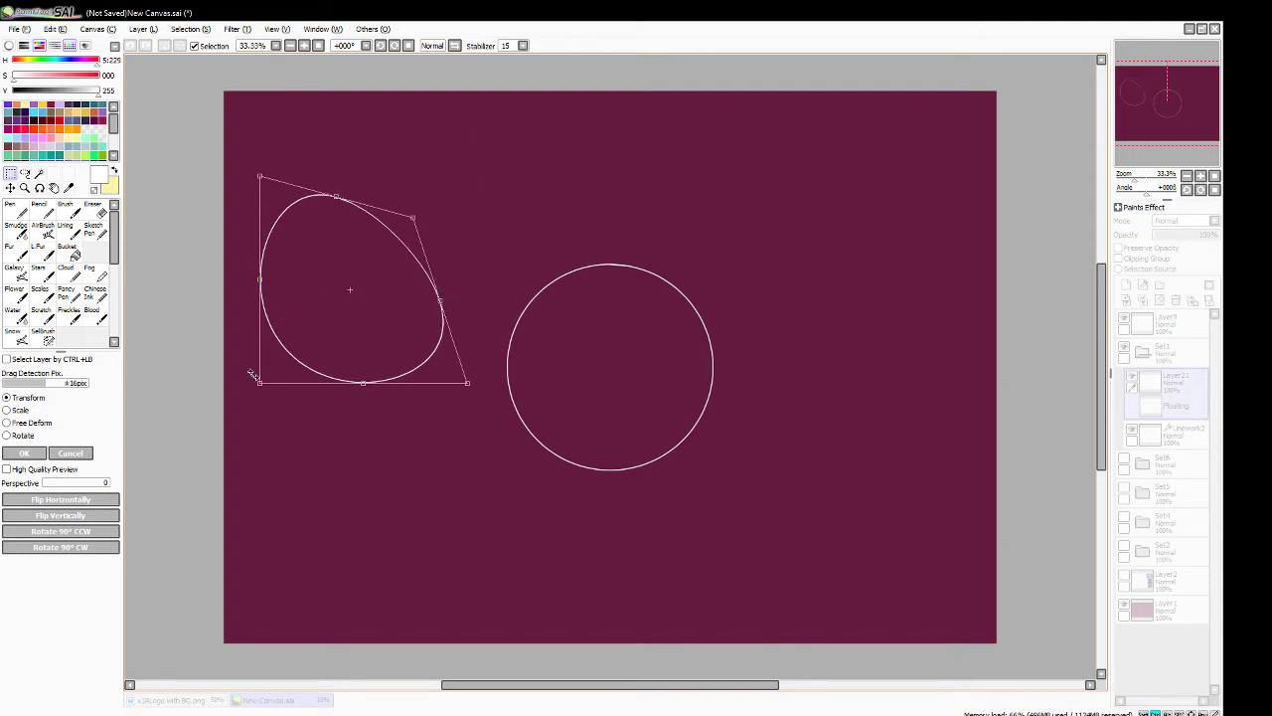
drag(251, 374, 303, 323)
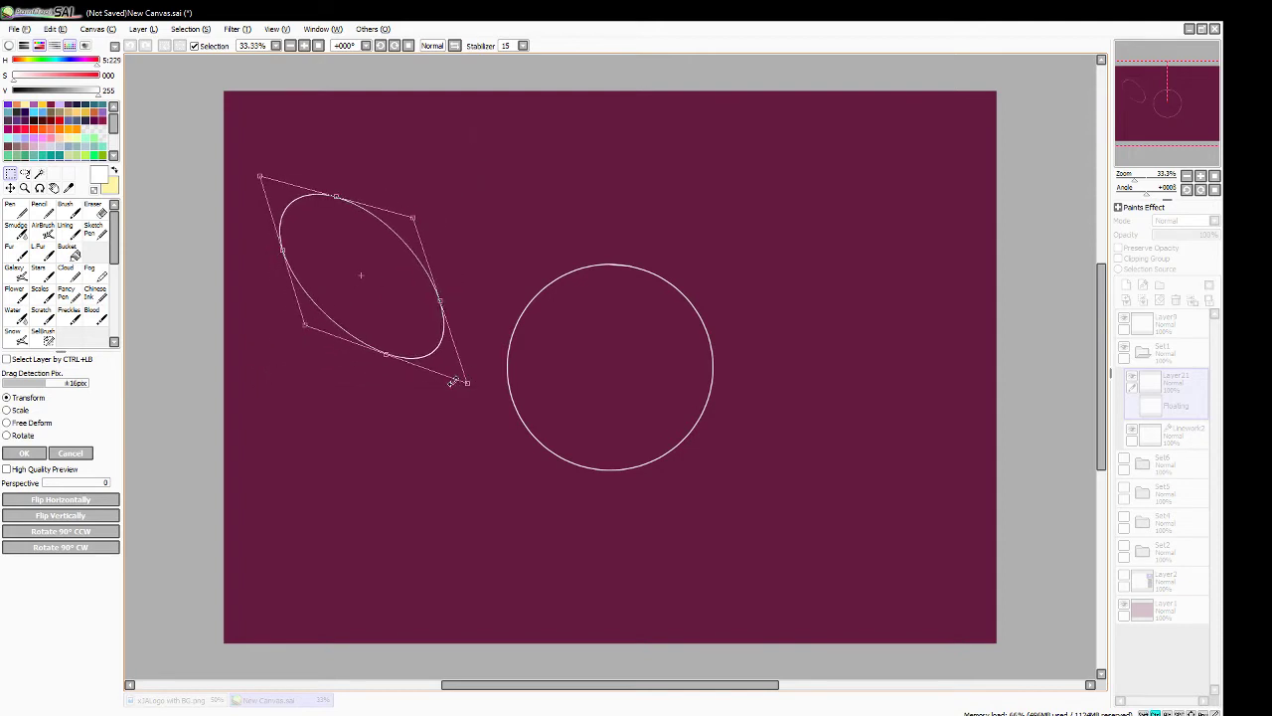
drag(452, 382, 444, 339)
drag(258, 178, 266, 152)
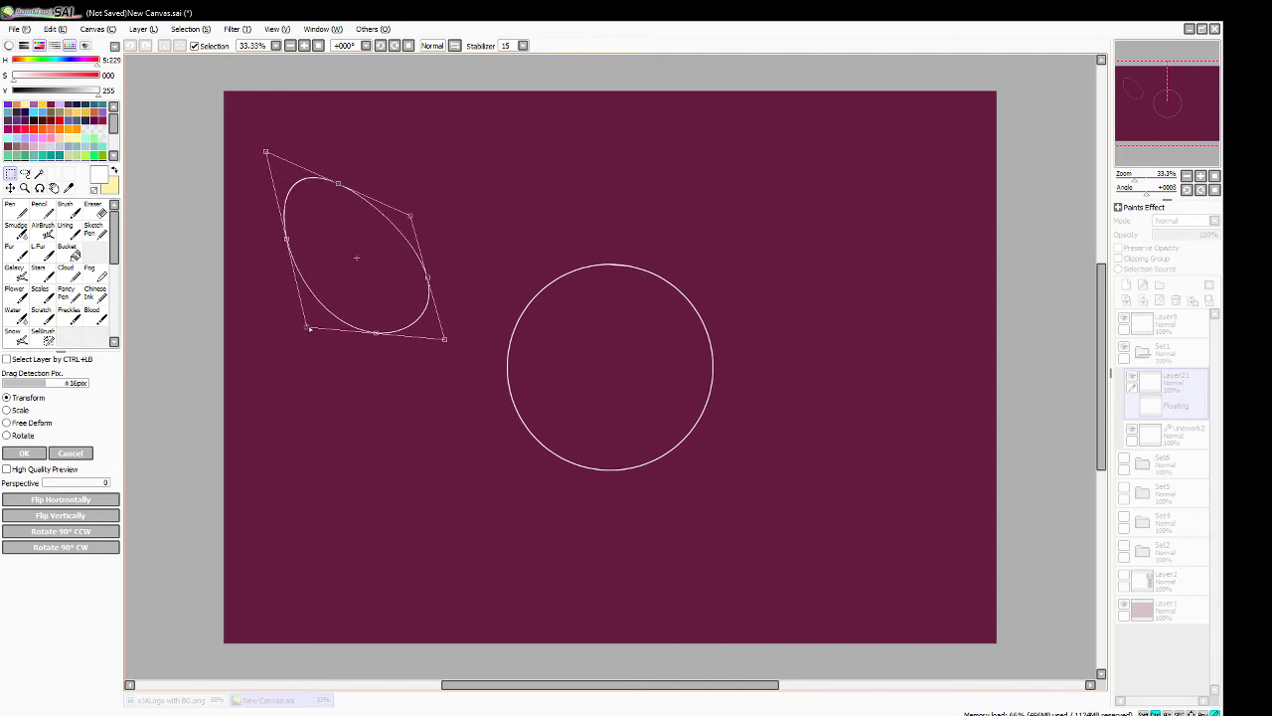
drag(311, 328, 293, 339)
key(Return)
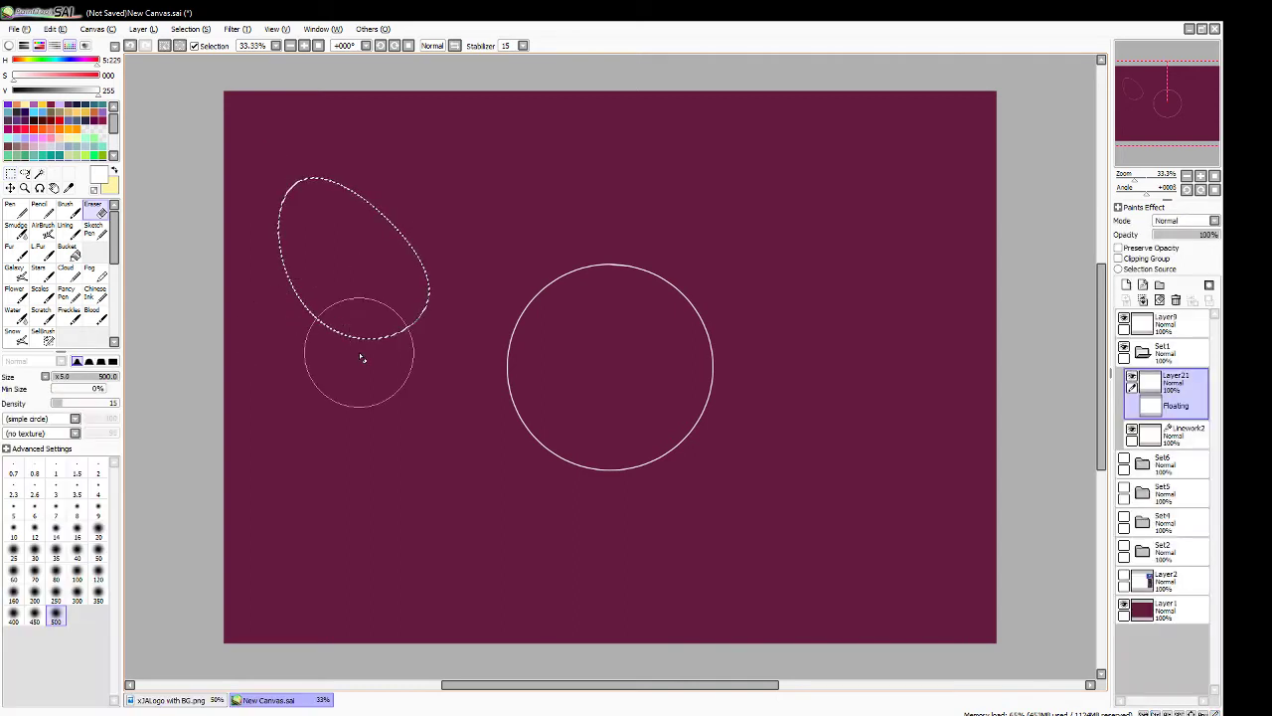
key(ctrl+d)
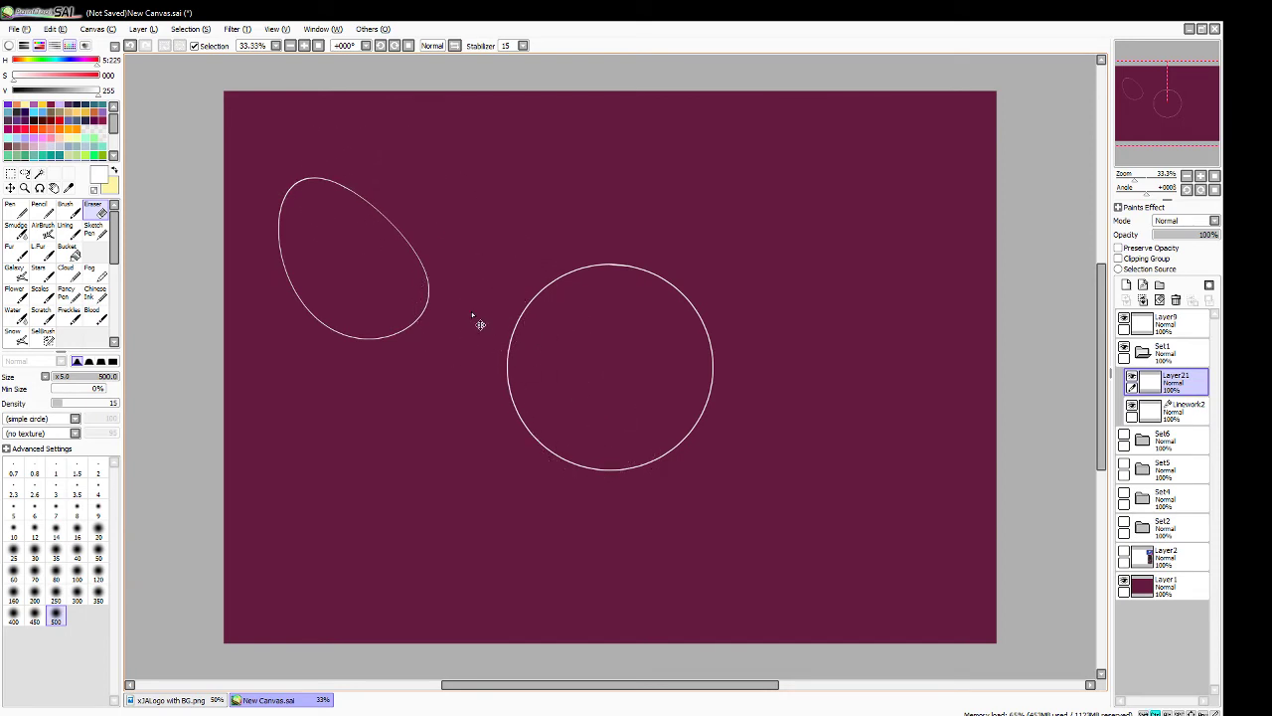
key(ctrl+t)
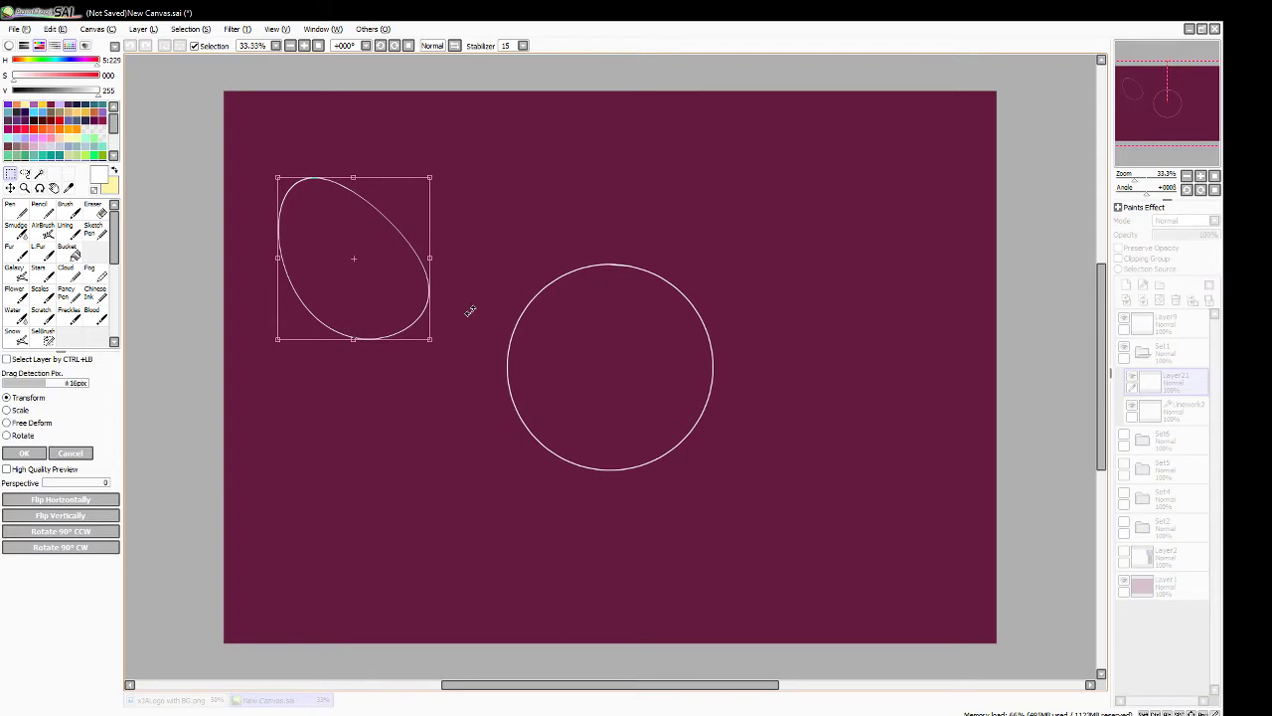
drag(427, 177, 471, 129)
drag(395, 192, 349, 353)
drag(419, 291, 515, 198)
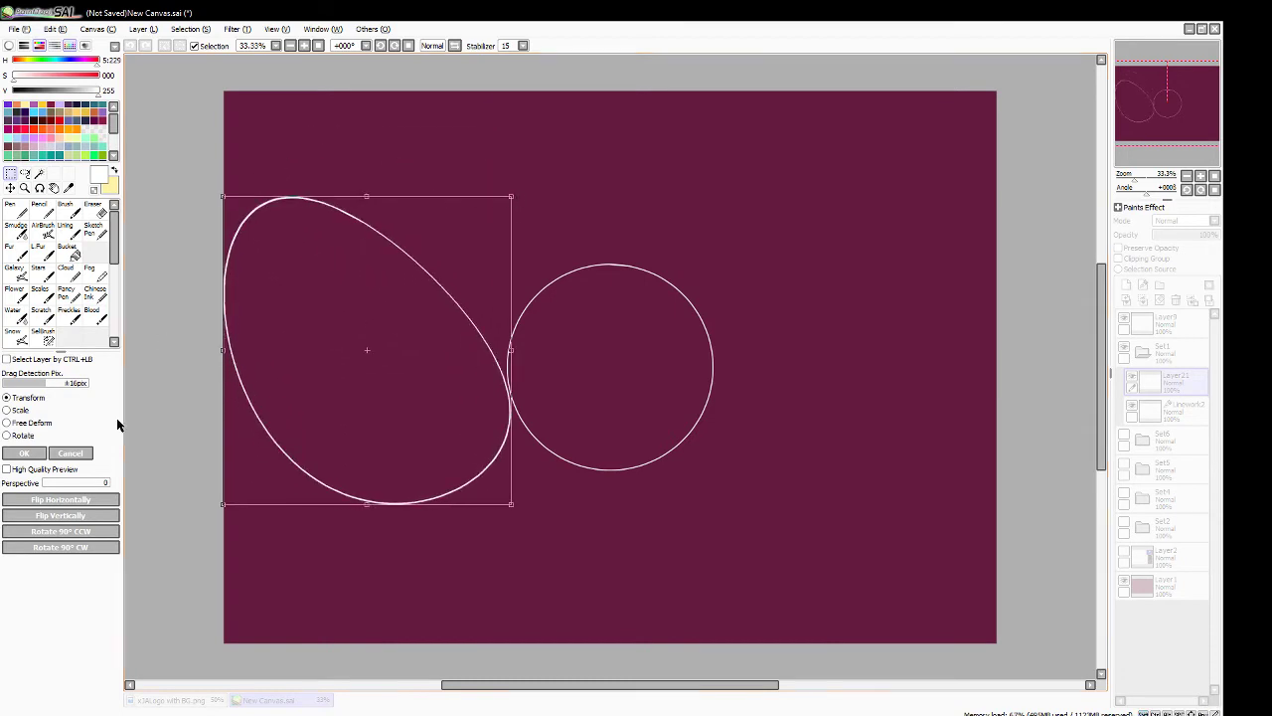
click(70, 454)
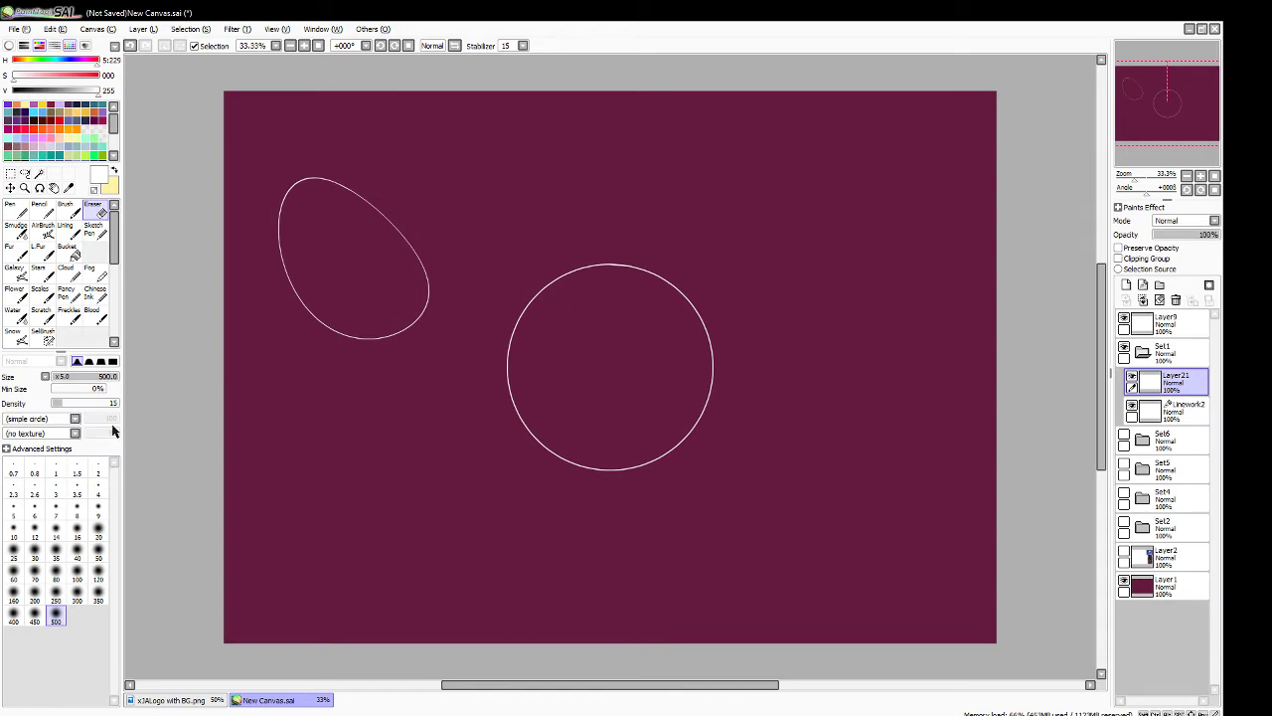
- Shift the egg shape slightly right, pull its lower-left corner outward and its upper-left corner slightly down, and apply the transform
key(ctrl+t)
mouse_move(343, 282)
mouse_down()
mouse_move(370, 327)
mouse_move(366, 286)
mouse_up()
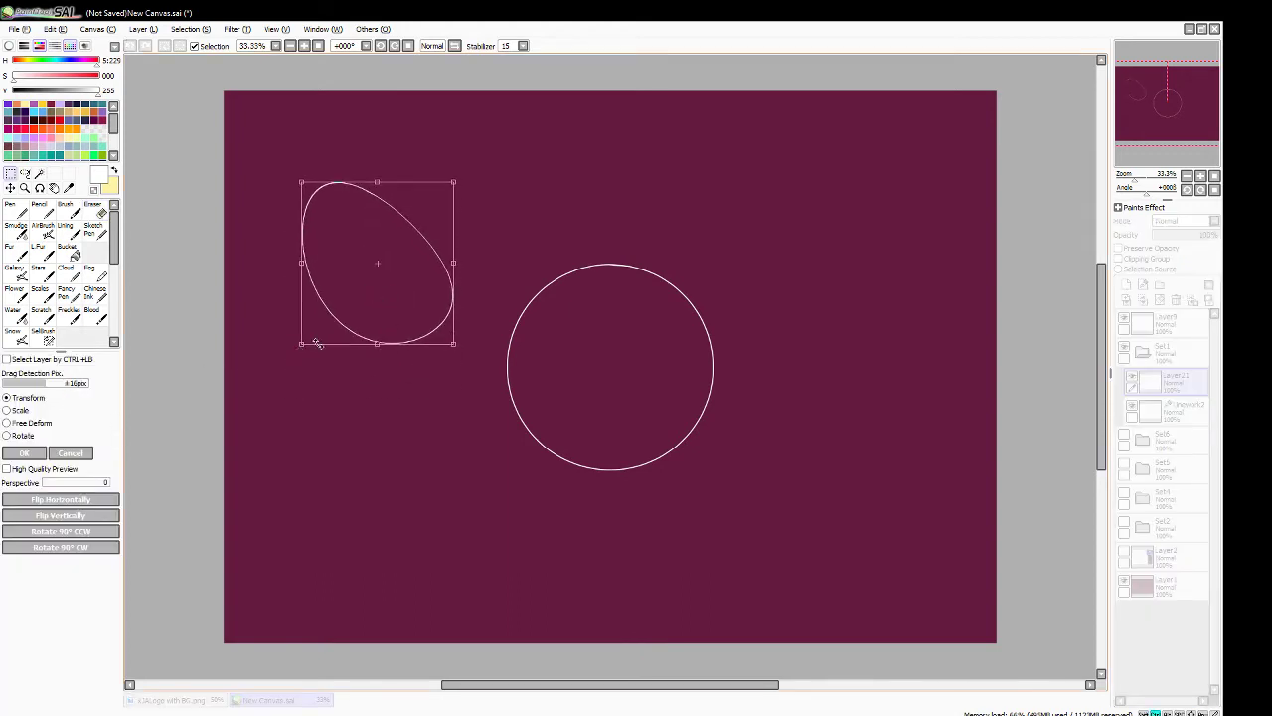
drag(302, 348, 267, 389)
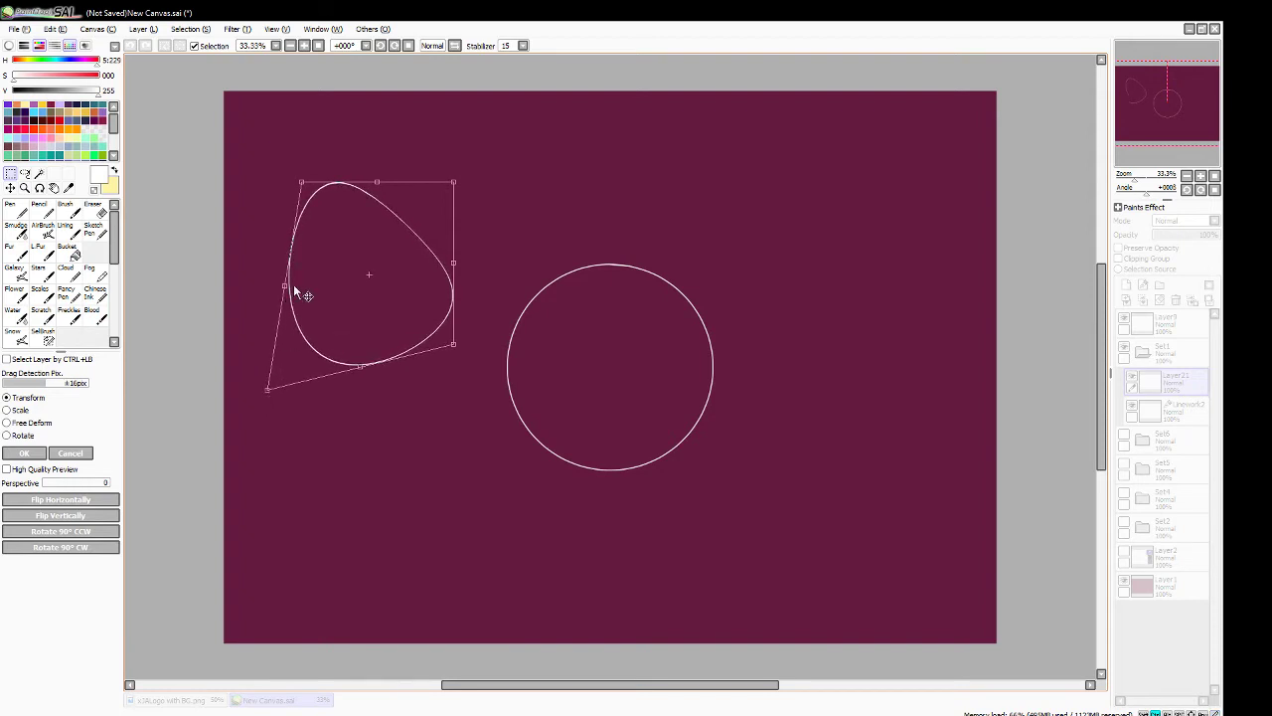
mouse_move(304, 177)
mouse_down()
mouse_move(270, 167)
mouse_move(297, 198)
mouse_up()
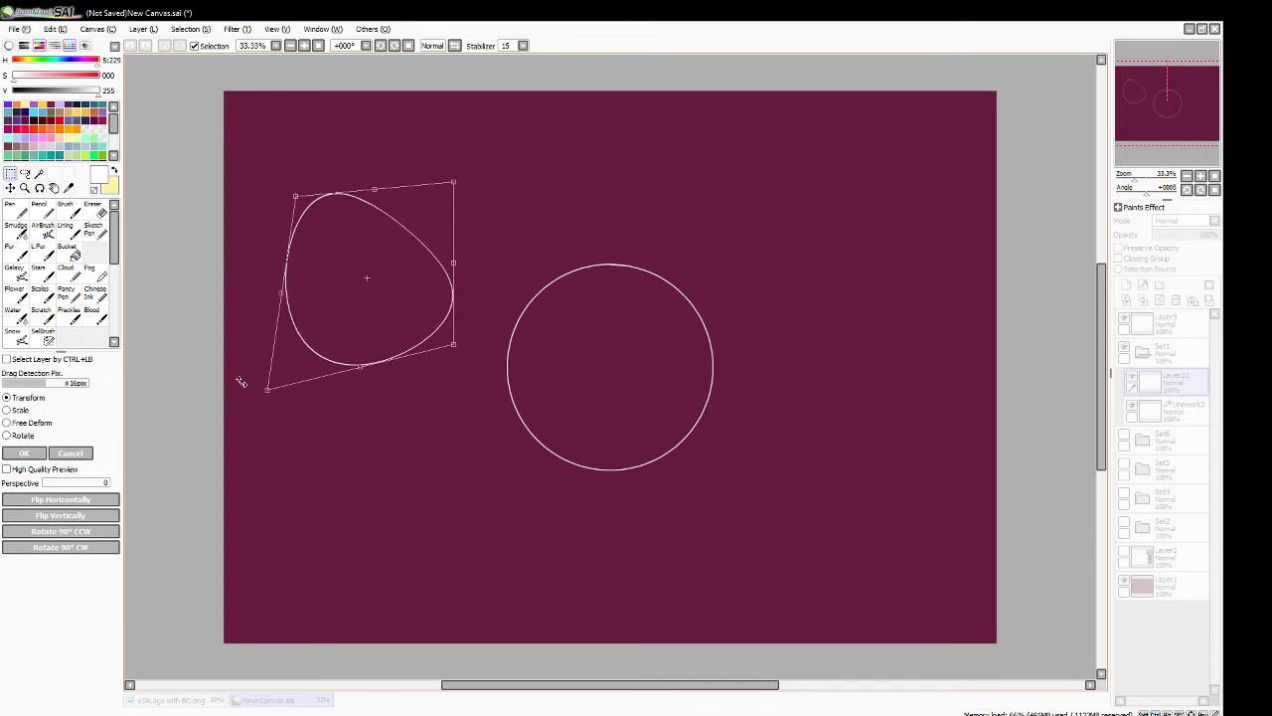
key(Return)
- Scale the distorted shape up slightly in proportion, reposition it in the canvas's upper-left area, apply the transform, and return to the Eraser
key(ctrl+t)
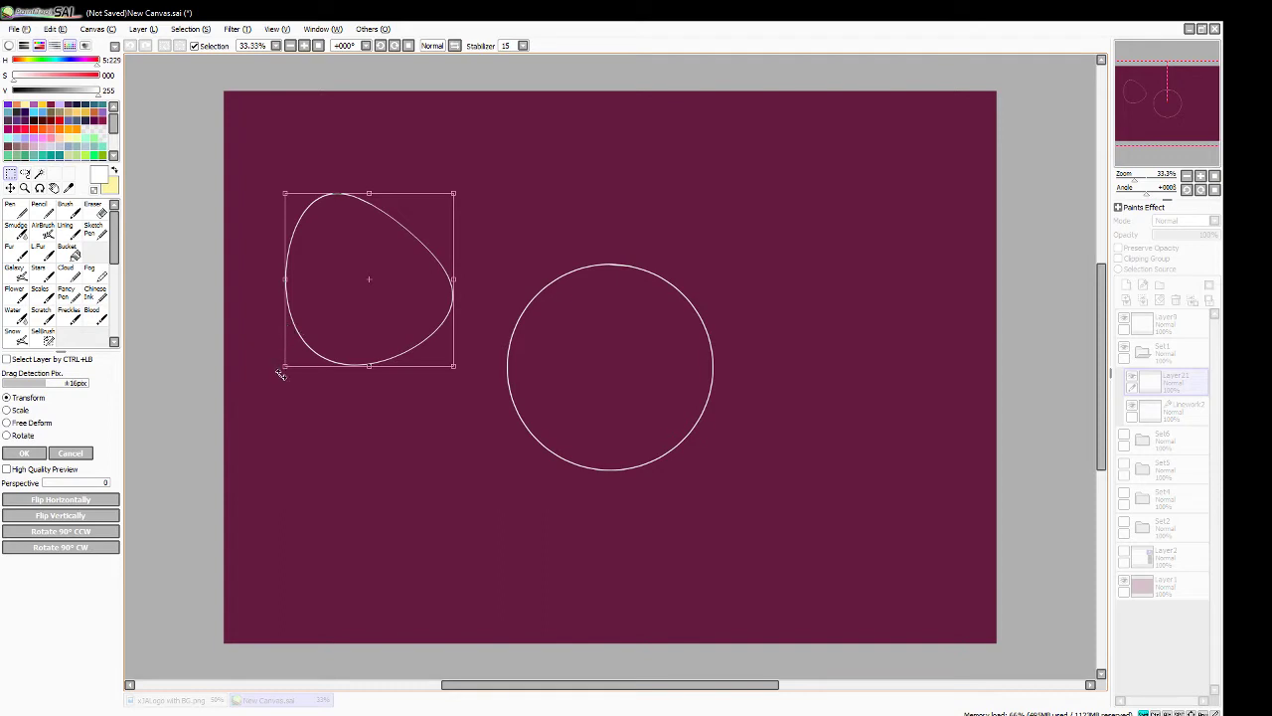
drag(285, 369, 267, 450)
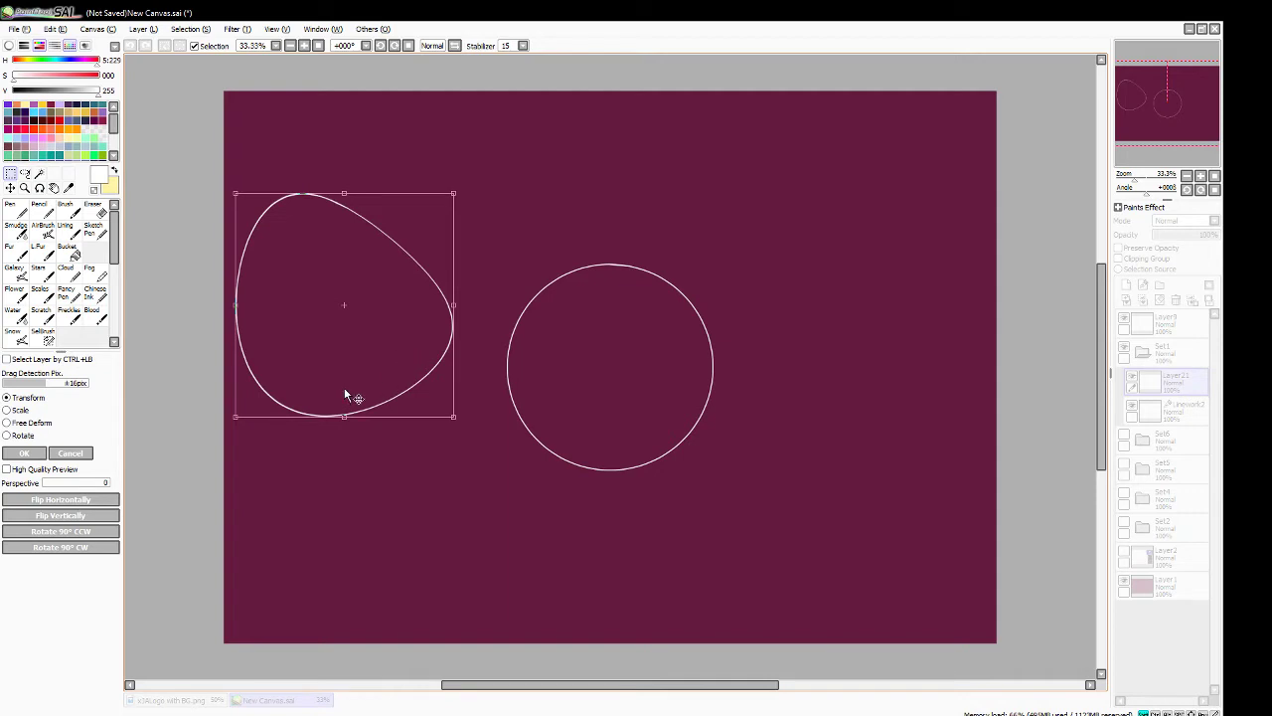
drag(238, 418, 269, 377)
drag(396, 264, 443, 220)
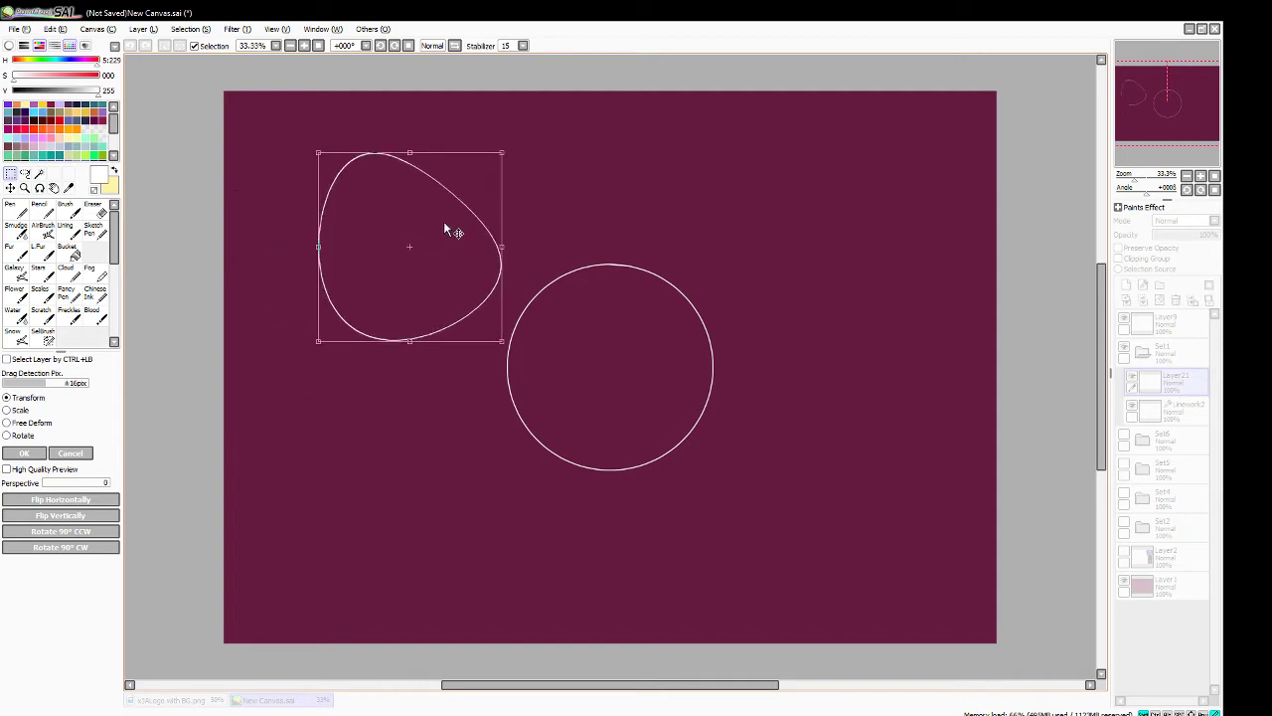
drag(443, 282, 418, 304)
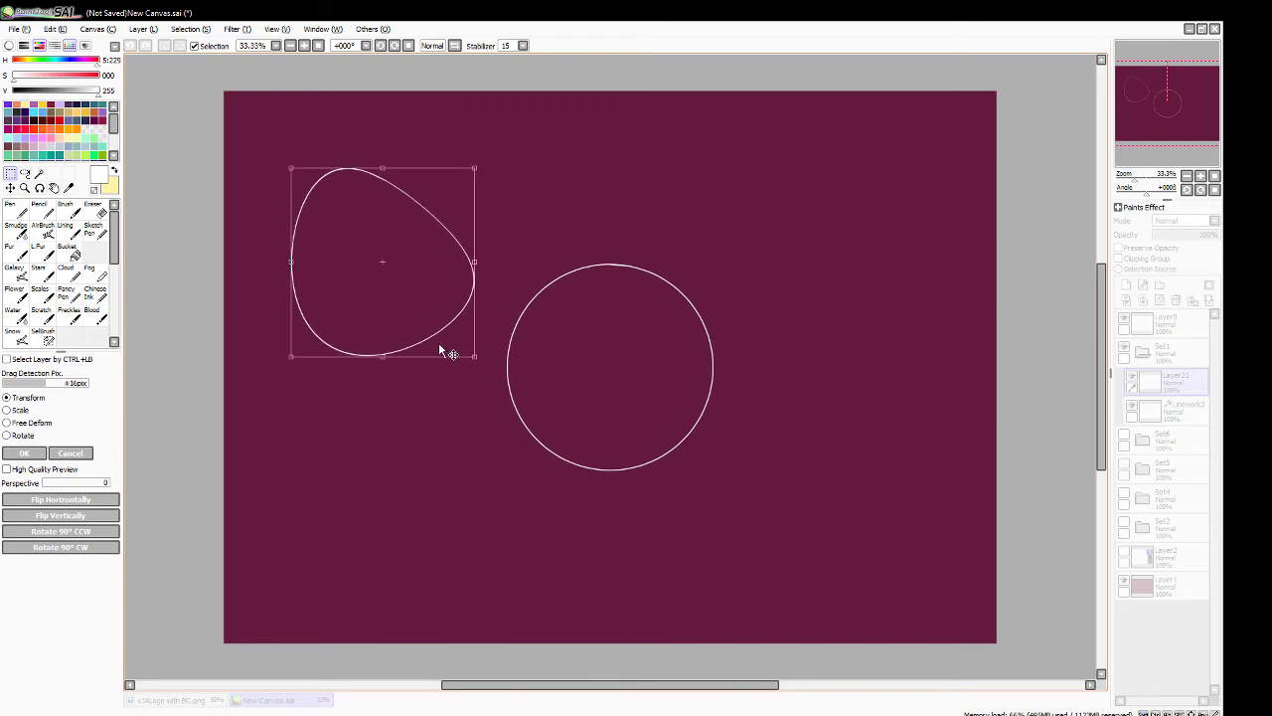
key(Return)
key(e)
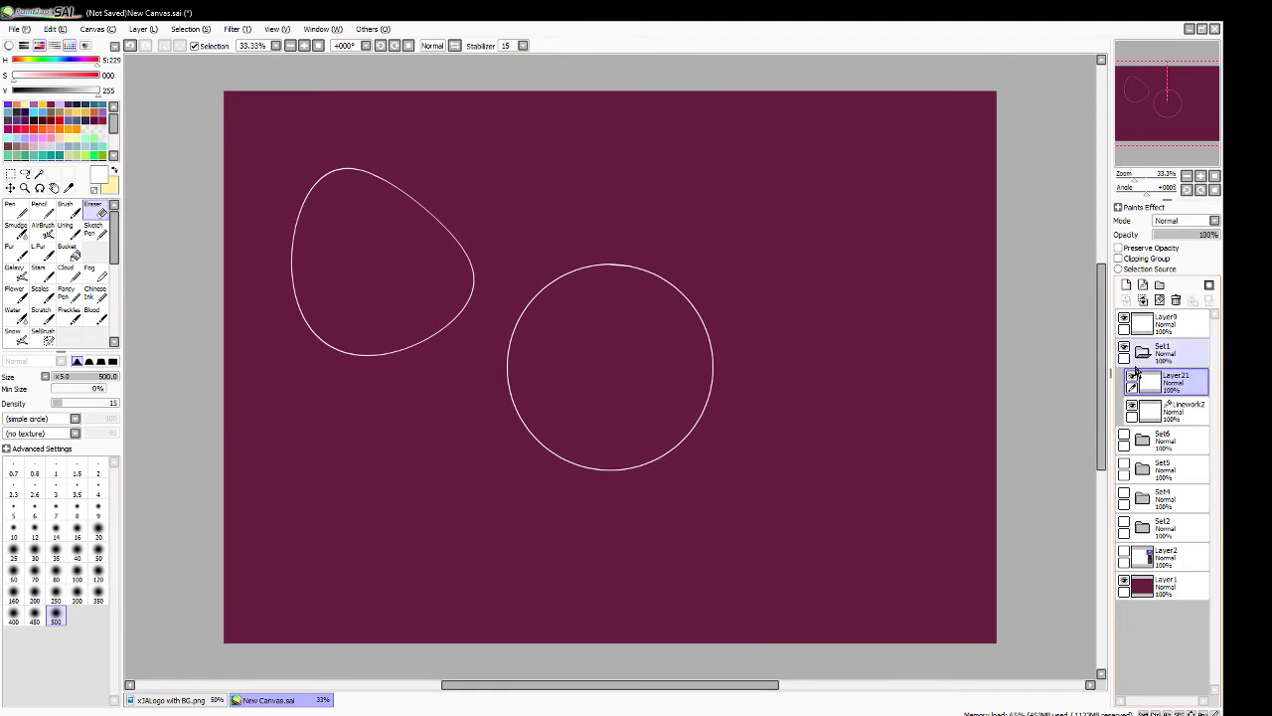
- Place the circle's linework layer inside a new layer set and add a second, nested set beneath it
click(1183, 409)
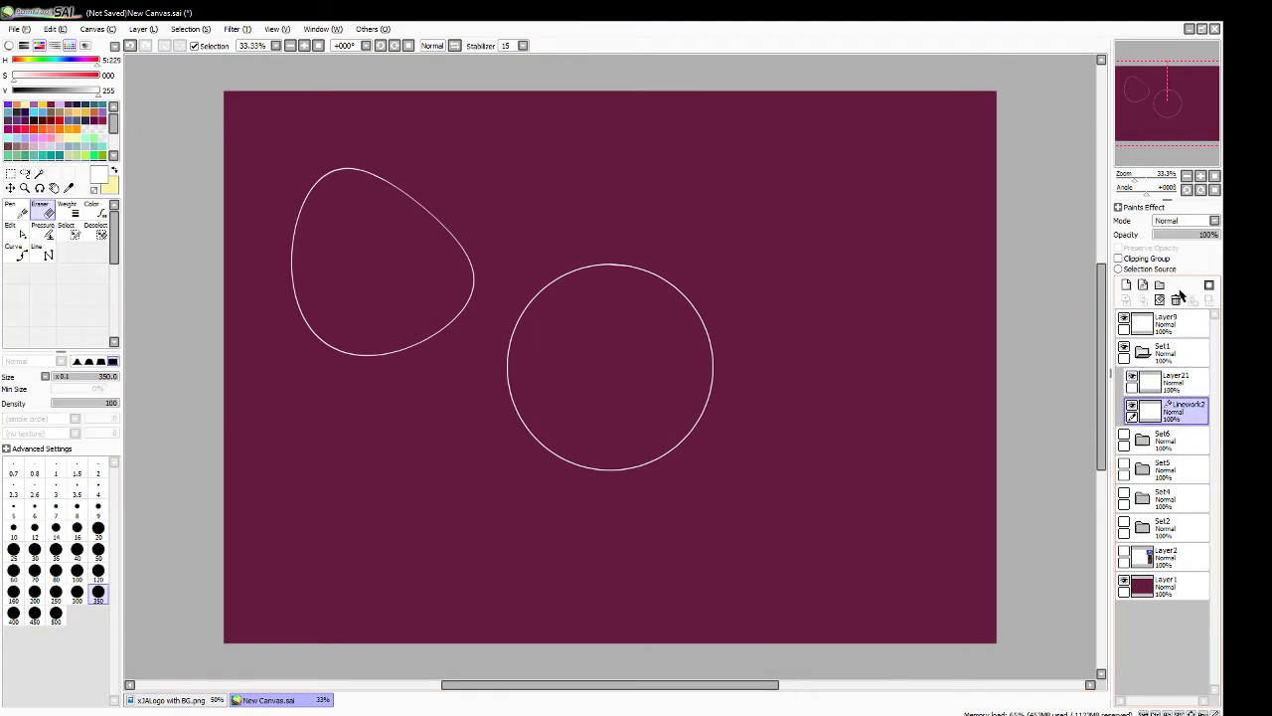
click(1160, 285)
mouse_move(1178, 438)
mouse_down()
mouse_move(1175, 416)
mouse_move(1180, 437)
mouse_up()
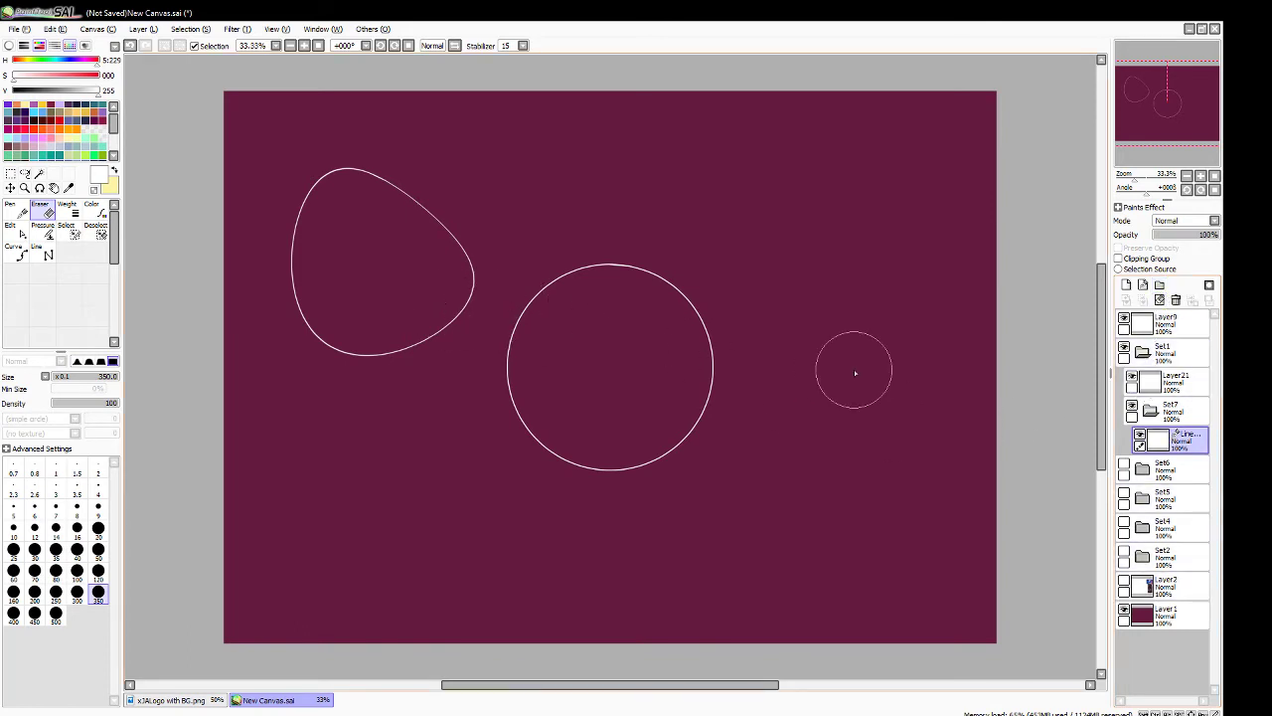
click(1160, 287)
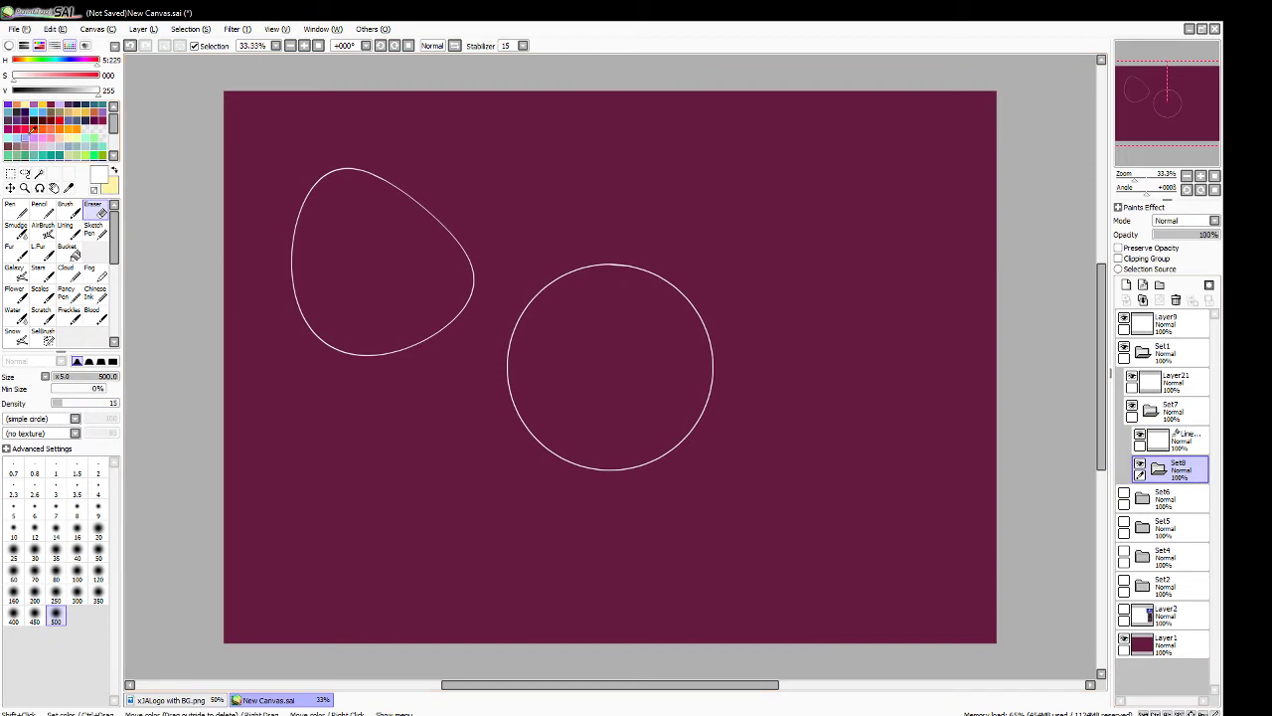
- Paint light blue over the whole circle with the Pencil at size 500 on a new layer inside the nested set
click(22, 130)
click(39, 209)
click(55, 613)
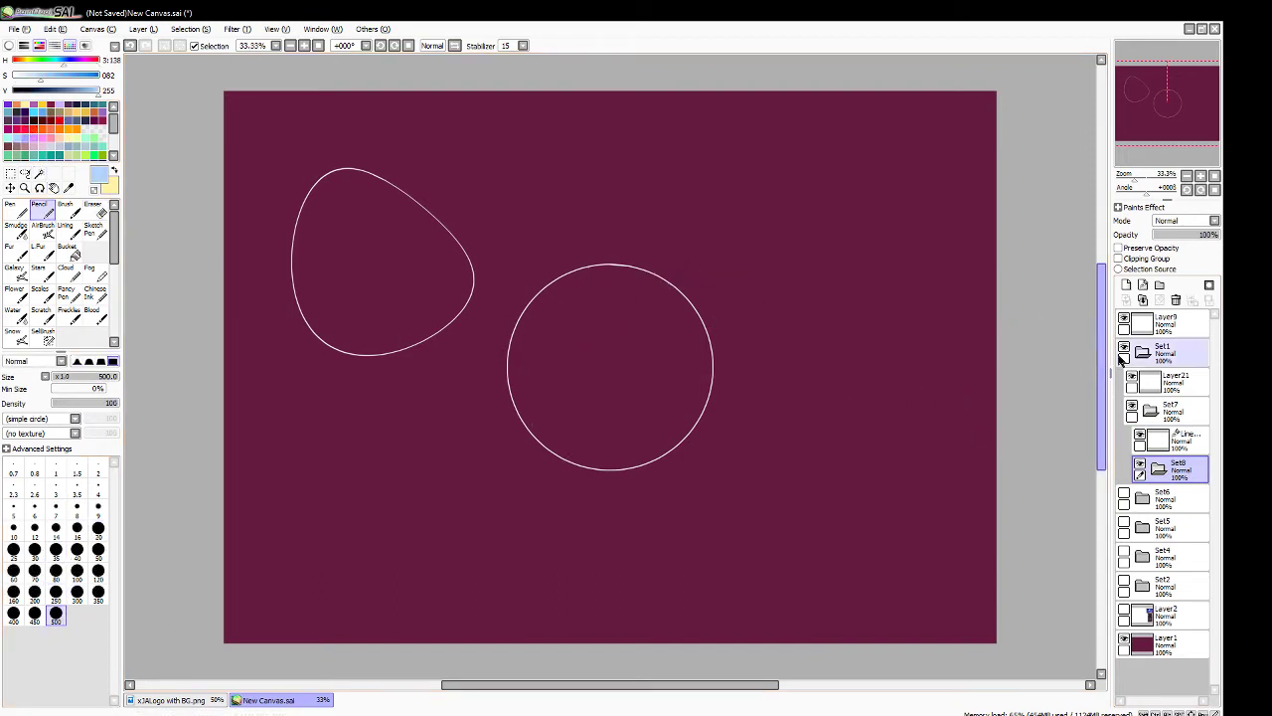
click(1127, 285)
mouse_move(653, 284)
mouse_down()
mouse_move(667, 440)
mouse_move(619, 377)
mouse_move(626, 348)
mouse_up()
- Select the area outside the circle with the Magic Wand on the linework layer, and return to the light blue paint layer
click(39, 173)
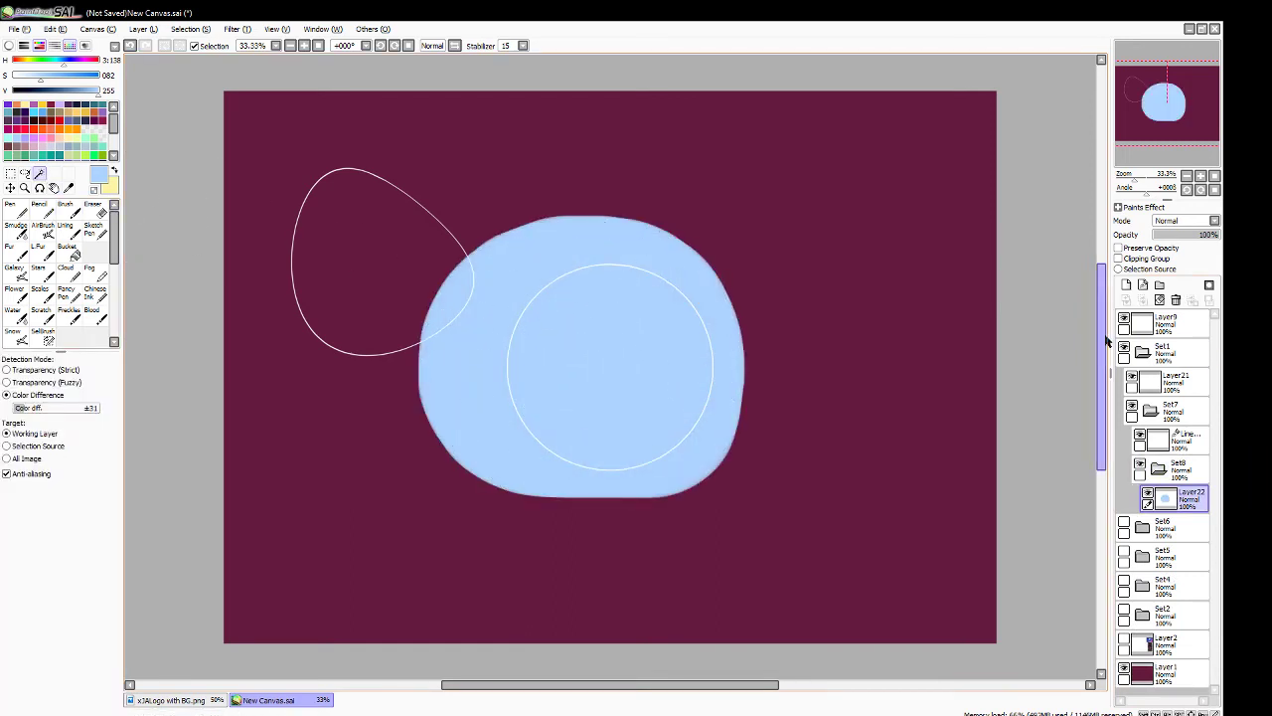
click(1175, 440)
click(420, 277)
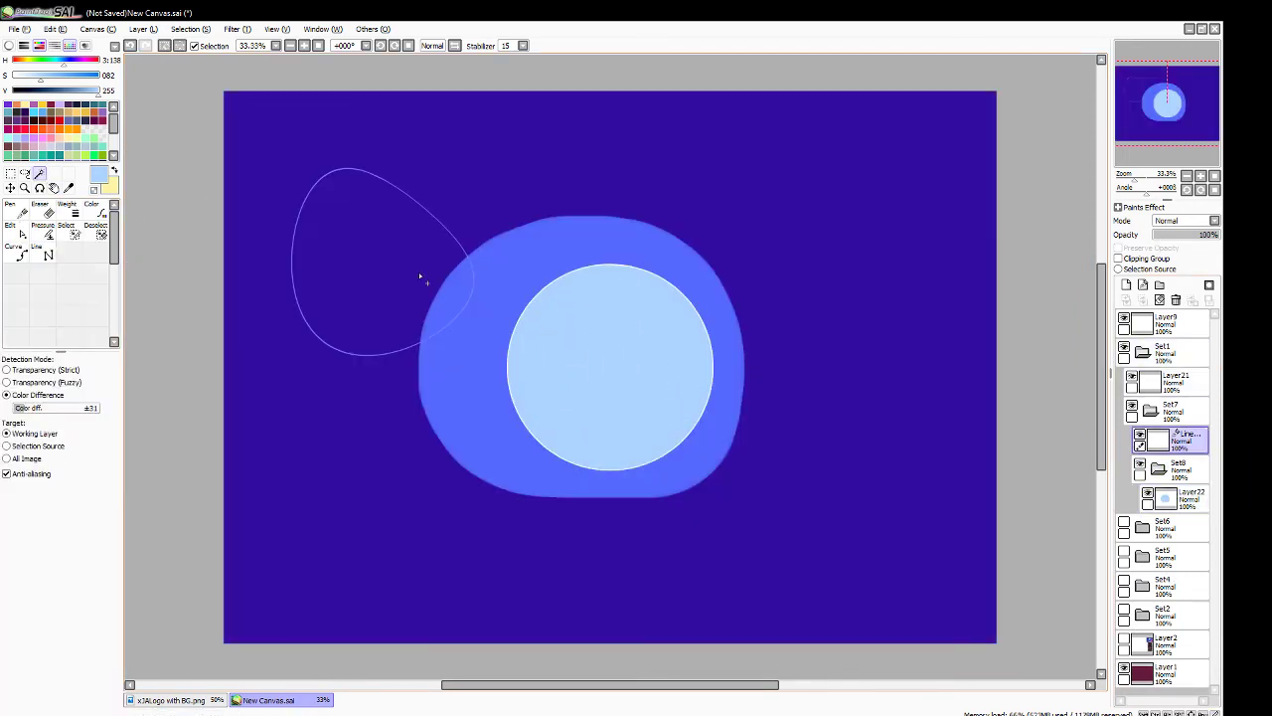
click(1176, 497)
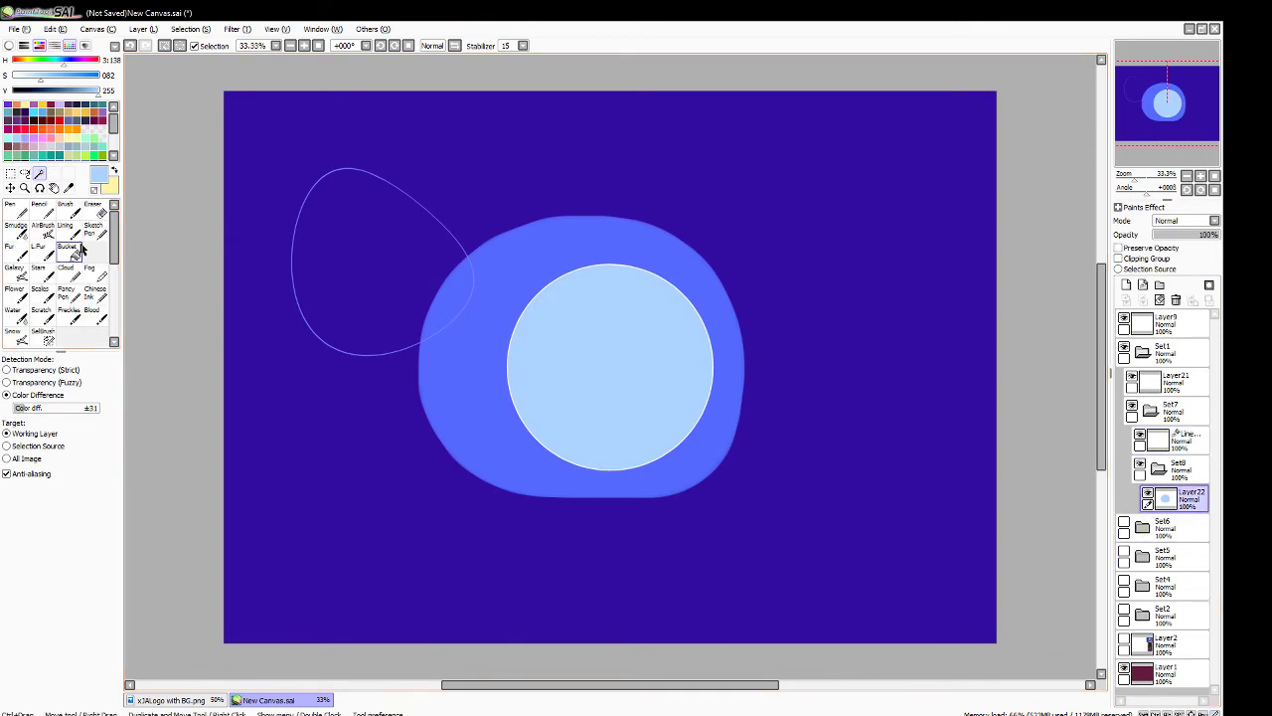
- Erase the blue paint outside the circle with a hard-edged Eraser at density 100, and deselect
click(94, 212)
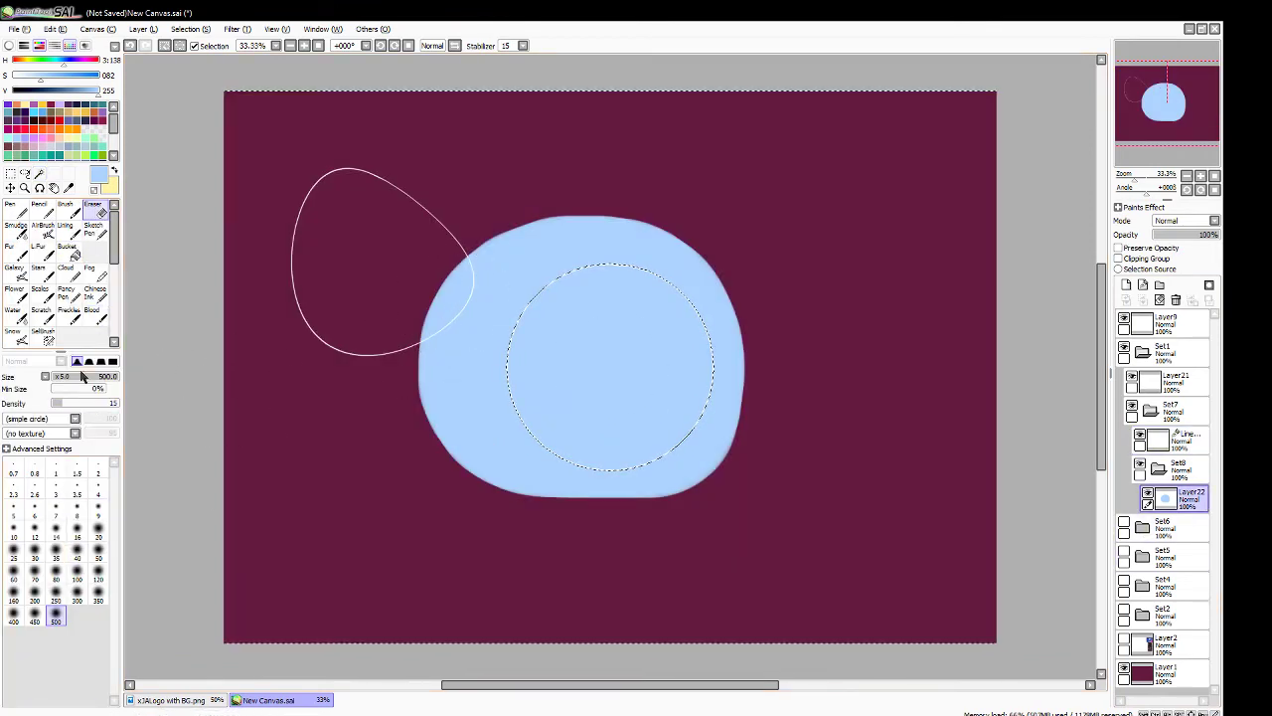
click(111, 361)
click(107, 403)
mouse_move(542, 203)
mouse_down()
mouse_move(568, 222)
mouse_move(548, 484)
mouse_move(551, 450)
mouse_move(698, 454)
mouse_move(665, 261)
mouse_up()
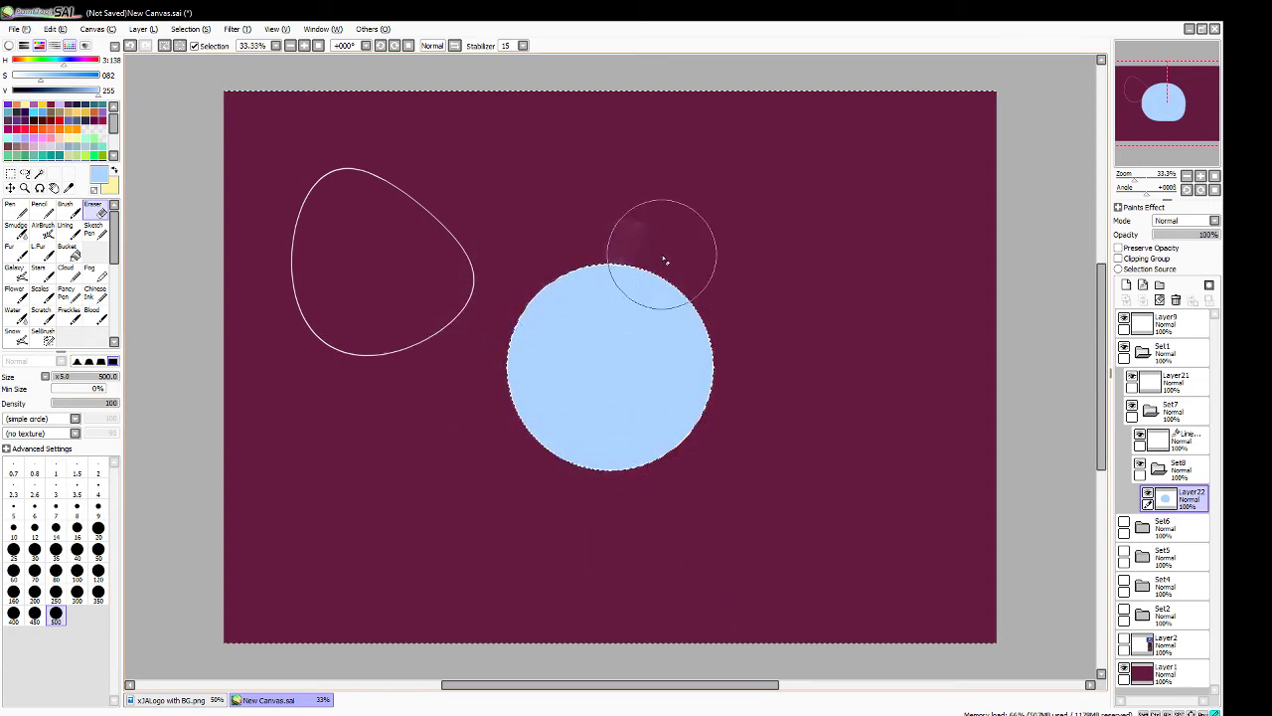
key(ctrl+d)
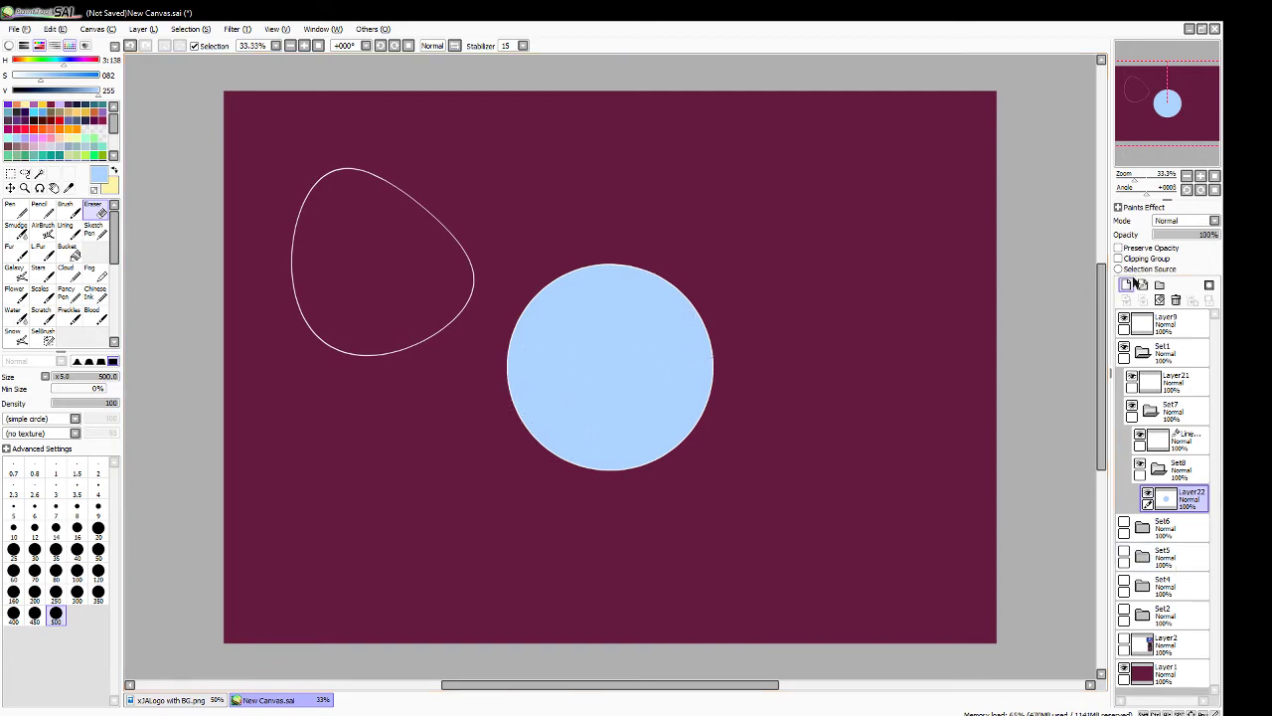
drag(1131, 175, 1143, 182)
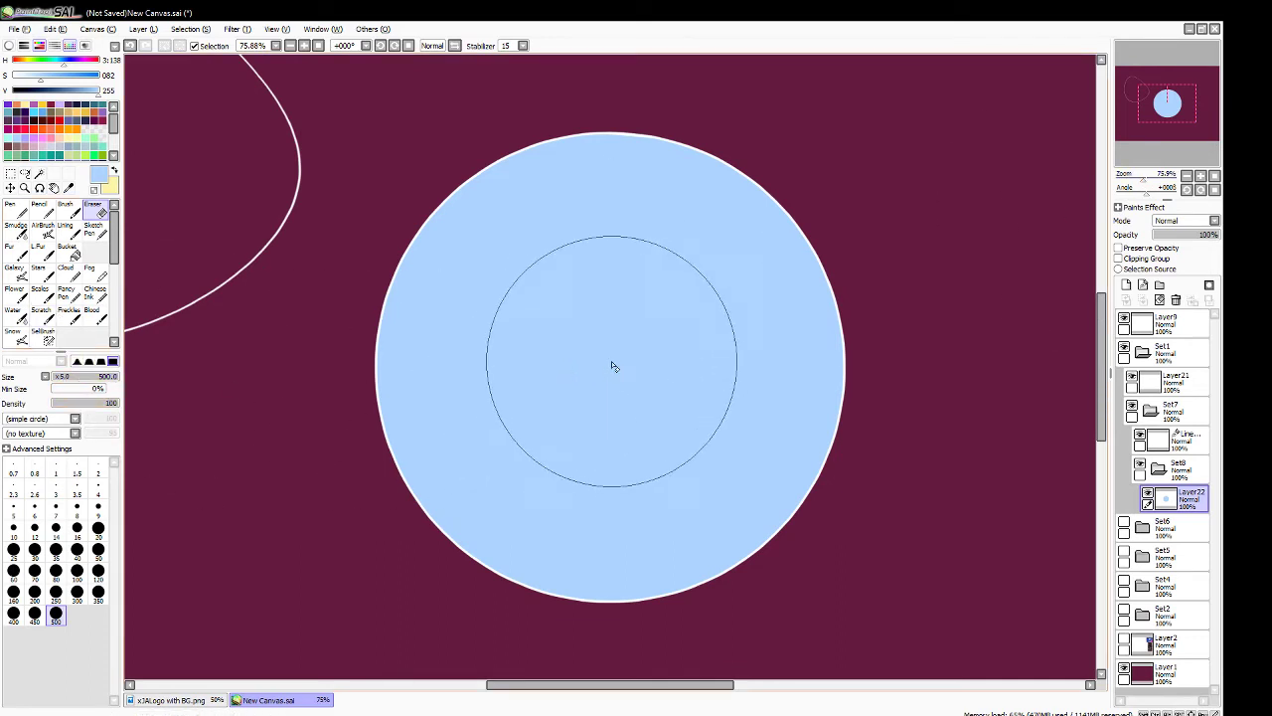
mouse_move(611, 361)
mouse_down()
mouse_move(632, 389)
mouse_move(612, 341)
mouse_move(557, 415)
mouse_move(613, 435)
mouse_move(640, 349)
mouse_move(597, 345)
mouse_move(554, 371)
mouse_move(574, 388)
mouse_move(554, 389)
mouse_move(544, 366)
mouse_move(583, 410)
mouse_up()
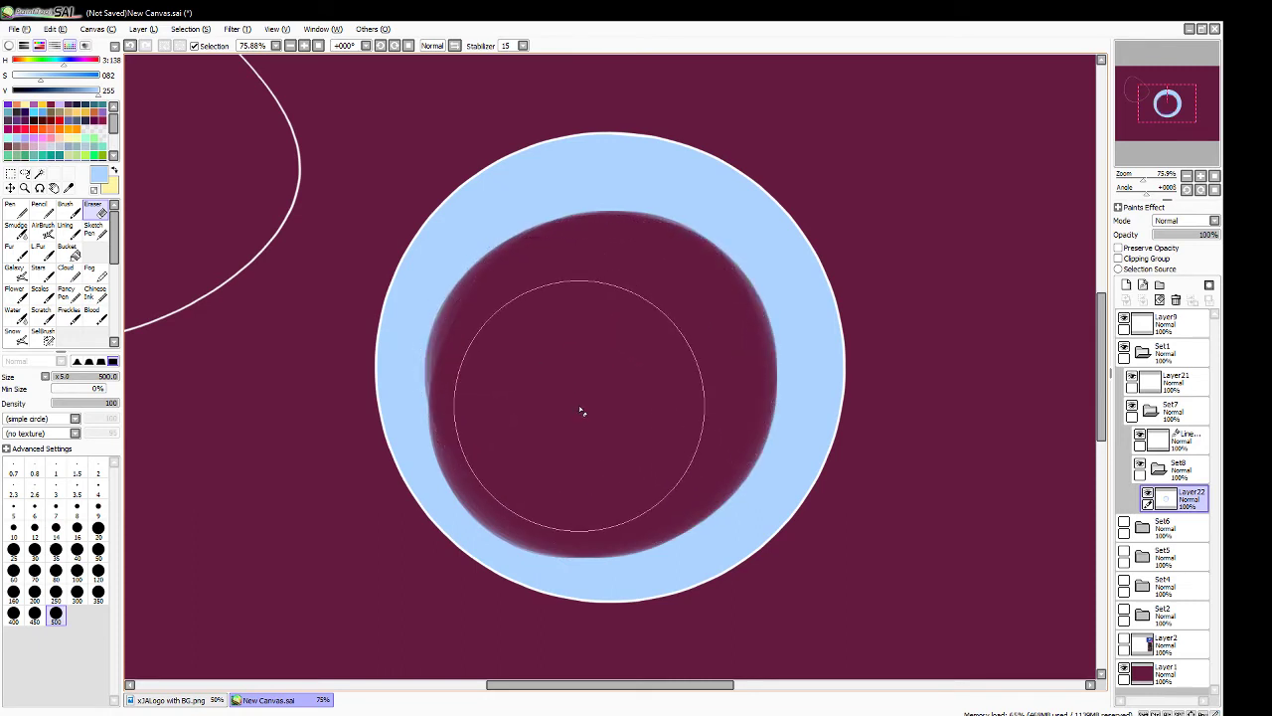
key(ctrl+z)
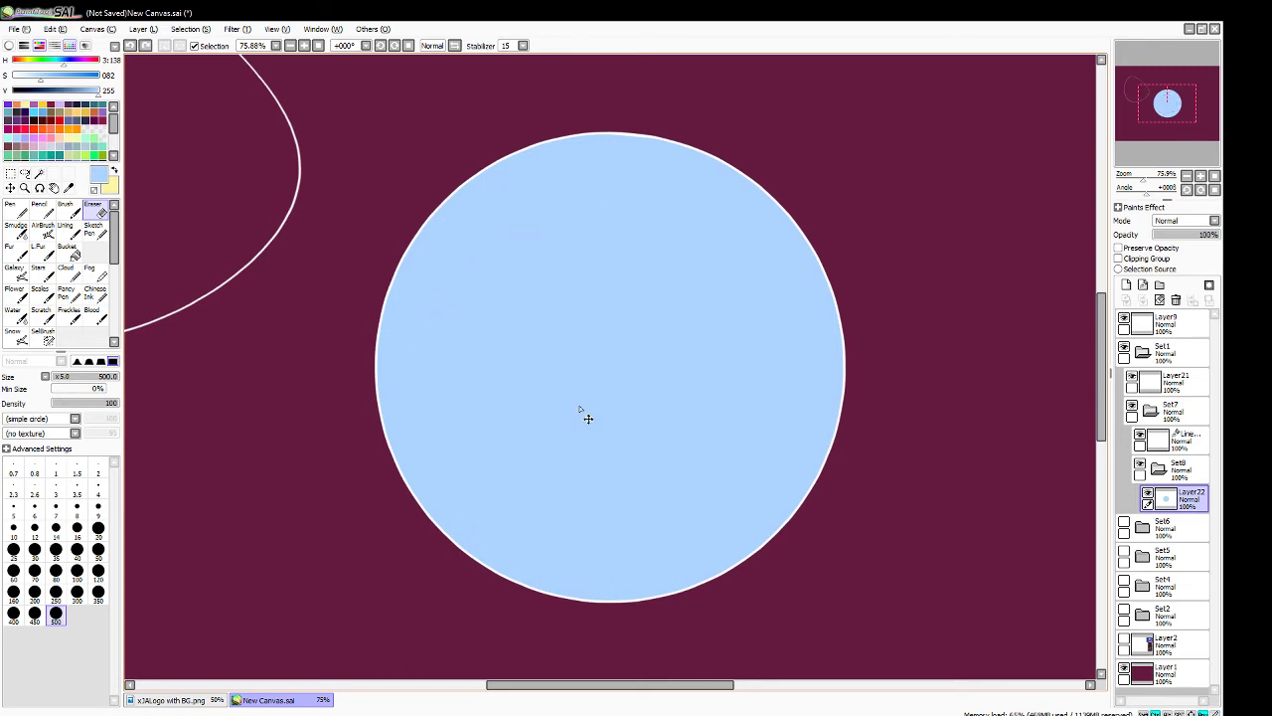
- Erase the middle of the blue circle with a soft-edged Eraser at density 31, leaving a glowing blue rim
click(76, 363)
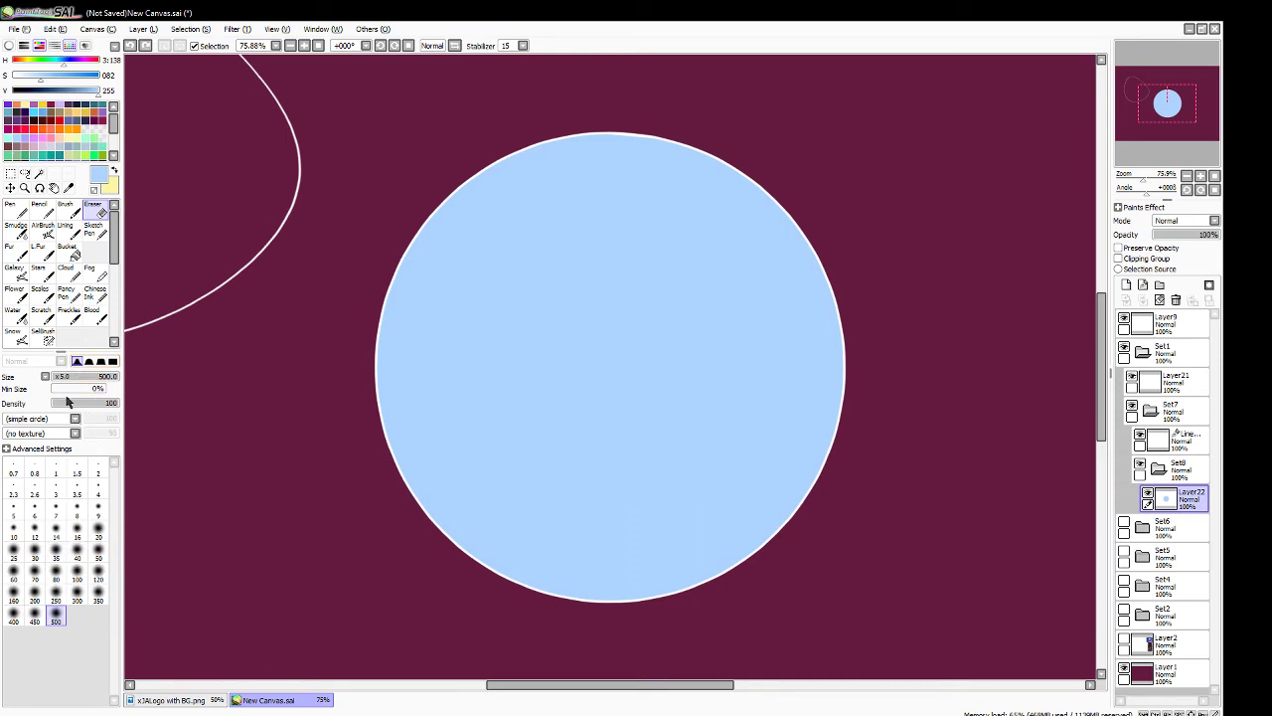
drag(67, 401, 73, 406)
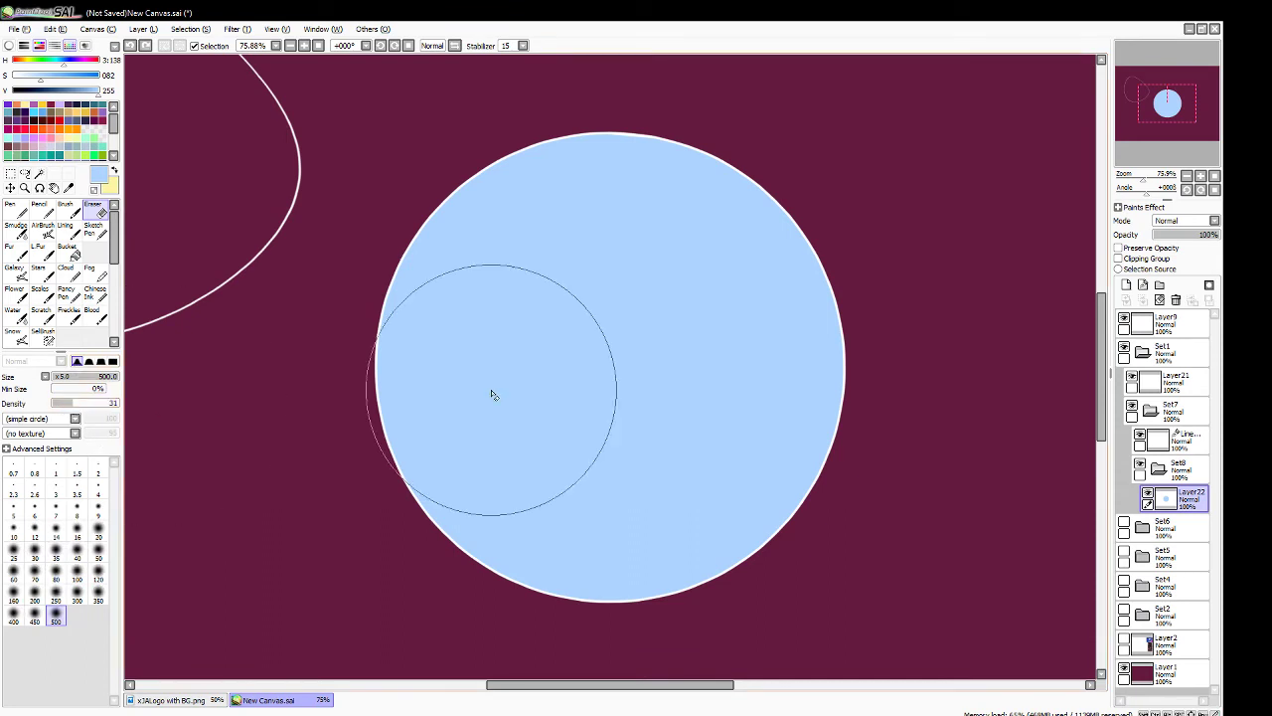
click(614, 344)
mouse_move(589, 371)
mouse_down()
mouse_move(633, 361)
mouse_move(563, 368)
mouse_move(665, 365)
mouse_move(583, 438)
mouse_move(582, 303)
mouse_move(622, 410)
mouse_move(559, 345)
mouse_move(639, 391)
mouse_move(544, 403)
mouse_move(584, 329)
mouse_move(592, 427)
mouse_move(591, 353)
mouse_move(603, 432)
mouse_move(639, 362)
mouse_move(681, 390)
mouse_move(609, 406)
mouse_move(700, 332)
mouse_move(648, 338)
mouse_move(724, 377)
mouse_move(627, 333)
mouse_move(672, 334)
mouse_move(597, 267)
mouse_move(517, 310)
mouse_move(505, 392)
mouse_move(489, 323)
mouse_move(511, 252)
mouse_move(468, 375)
mouse_move(489, 426)
mouse_move(553, 458)
mouse_move(632, 467)
mouse_move(704, 426)
mouse_move(732, 367)
mouse_move(685, 271)
mouse_move(584, 232)
mouse_move(548, 248)
mouse_move(483, 331)
mouse_move(509, 398)
mouse_move(620, 287)
mouse_move(616, 458)
mouse_move(609, 376)
mouse_move(688, 387)
mouse_move(645, 412)
mouse_move(710, 396)
mouse_move(656, 347)
mouse_move(671, 389)
mouse_move(620, 425)
mouse_move(620, 350)
mouse_move(772, 574)
mouse_up()
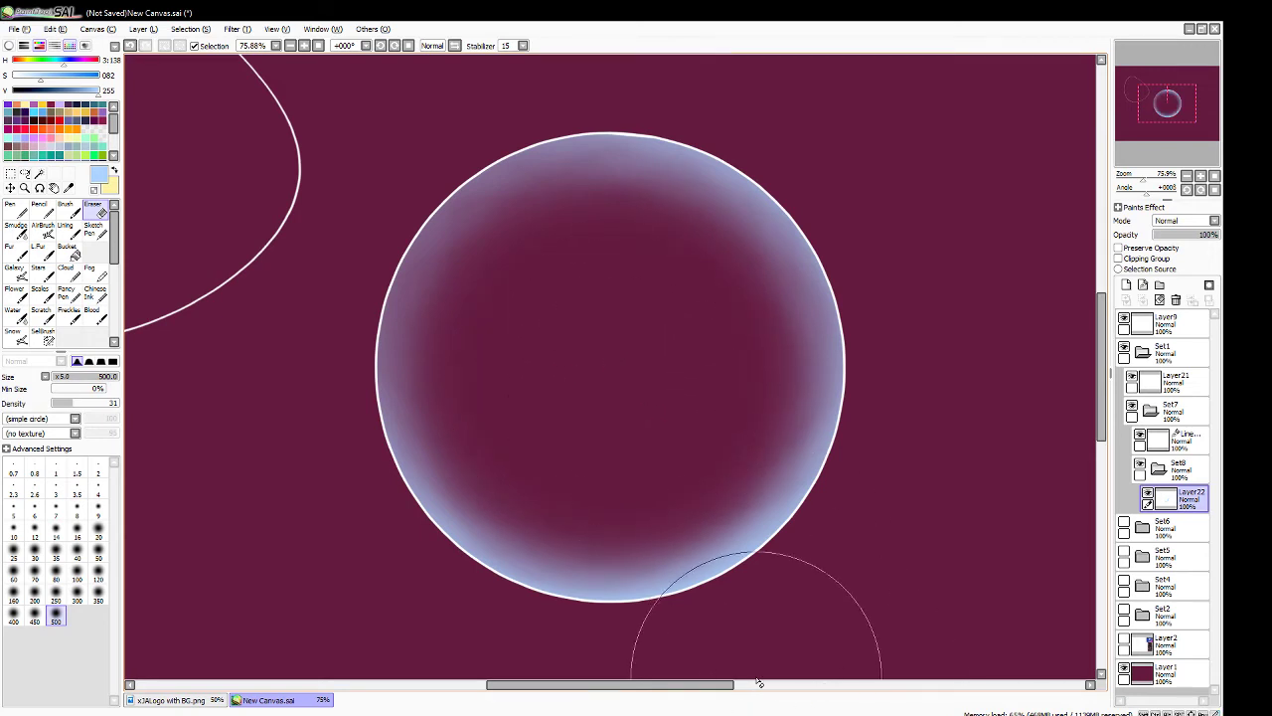
- Recolor the circle's outline light blue by filling a new clipping-group layer above the linework with the Bucket
click(1183, 441)
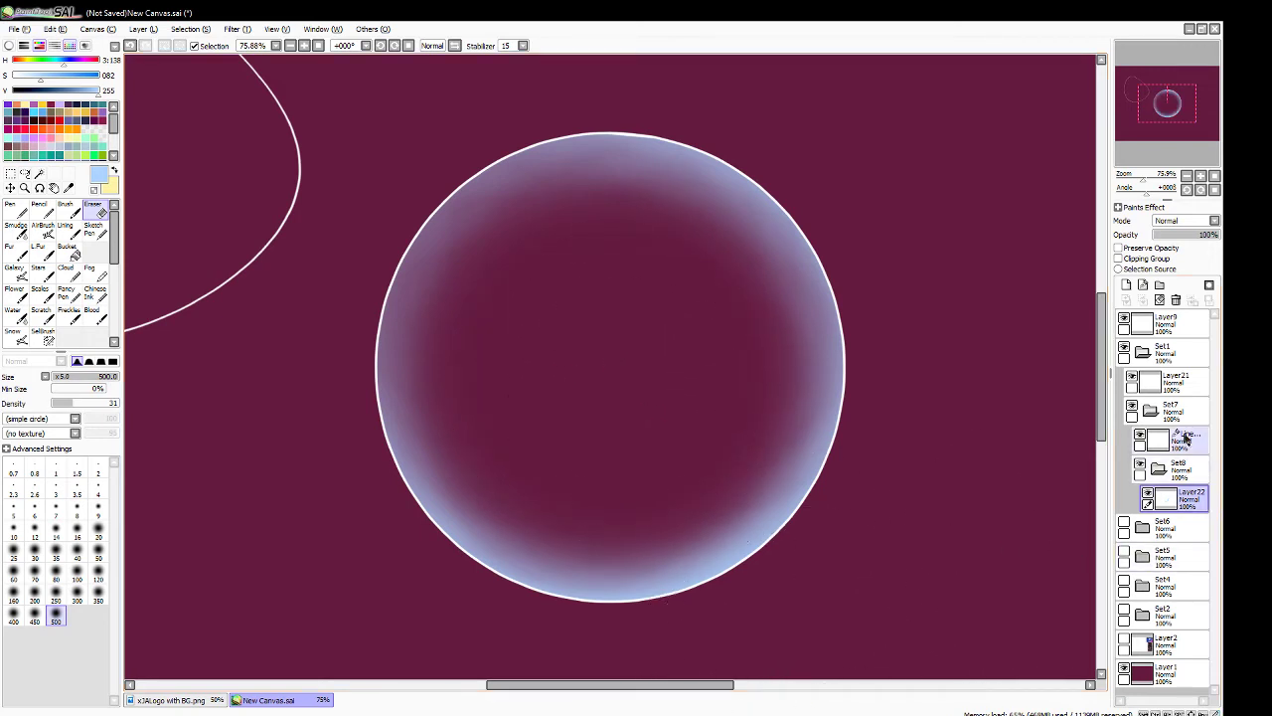
click(1126, 284)
click(1119, 258)
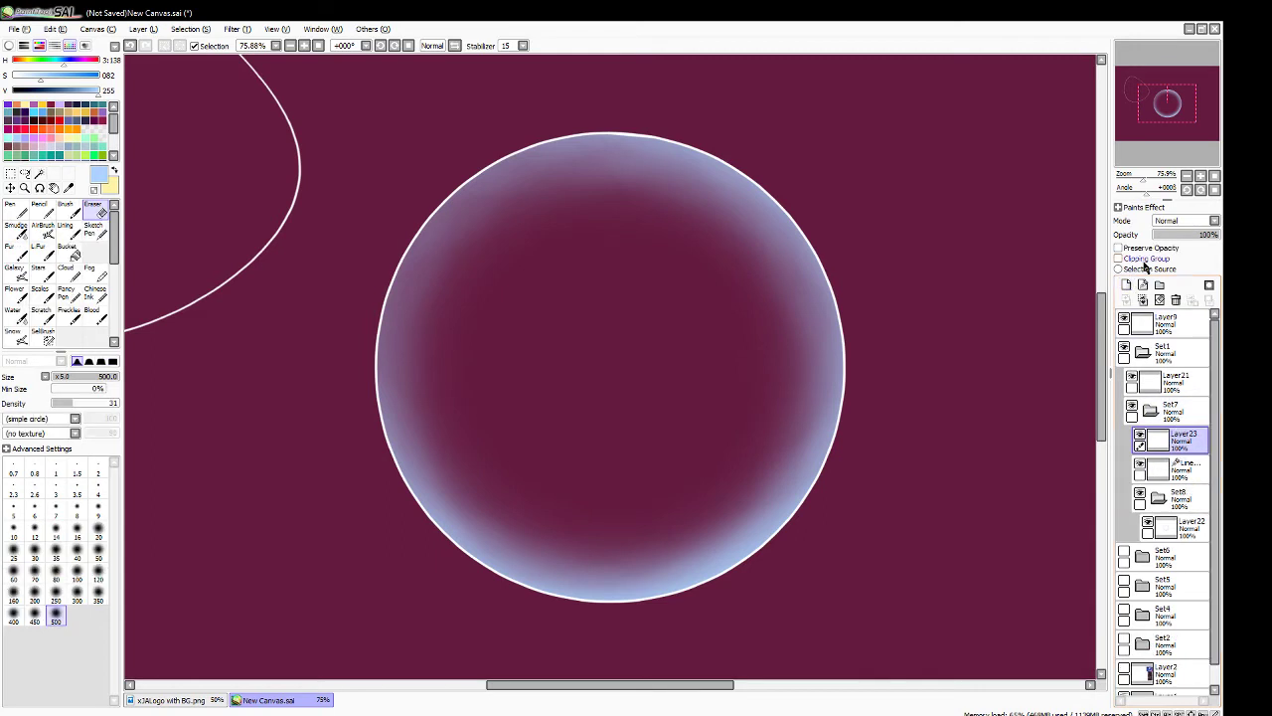
click(68, 252)
click(501, 213)
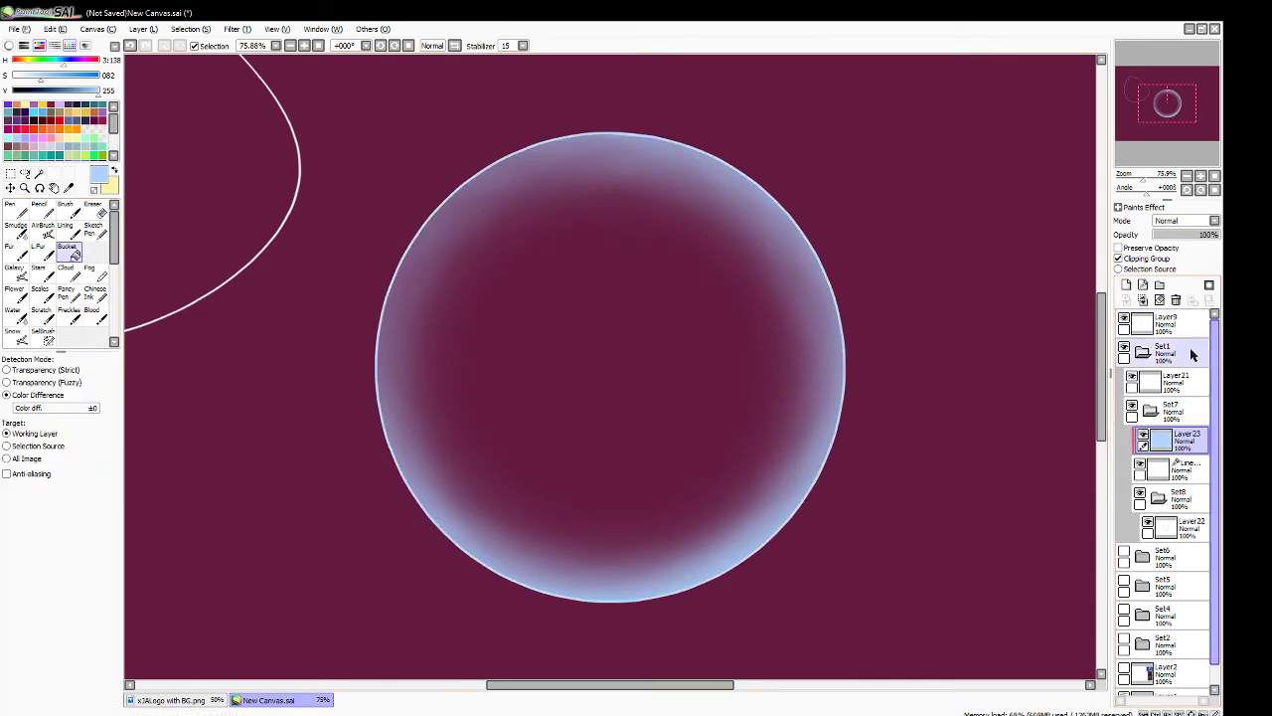
- Add a new layer above the blue rim shading inside the nested set
drag(1190, 532, 1156, 507)
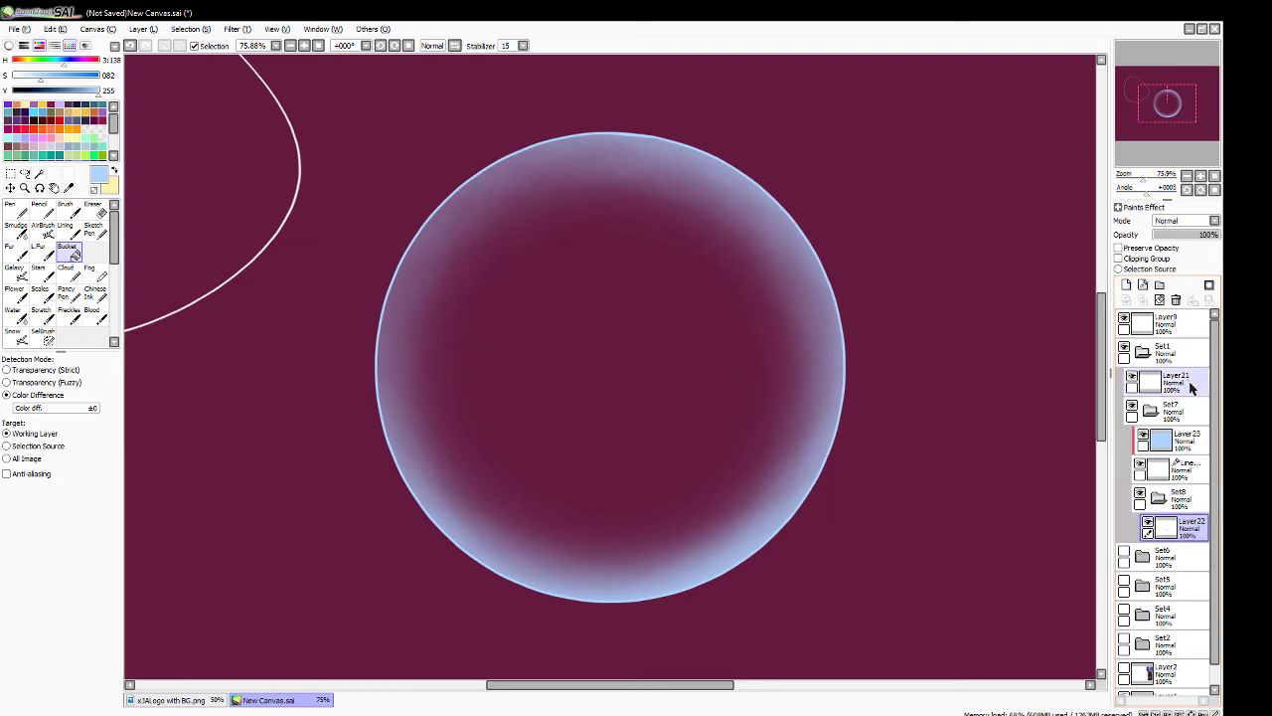
click(1215, 176)
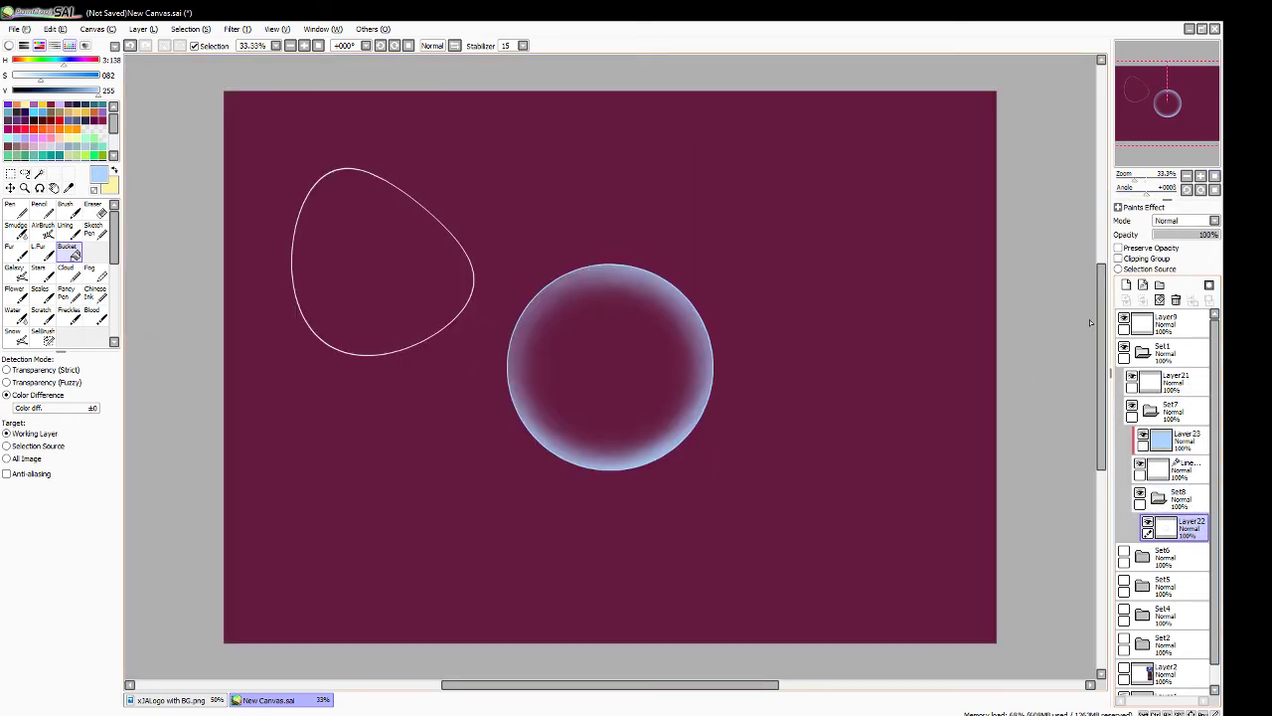
mouse_move(1210, 235)
mouse_down()
mouse_move(1177, 235)
mouse_move(1221, 235)
mouse_up()
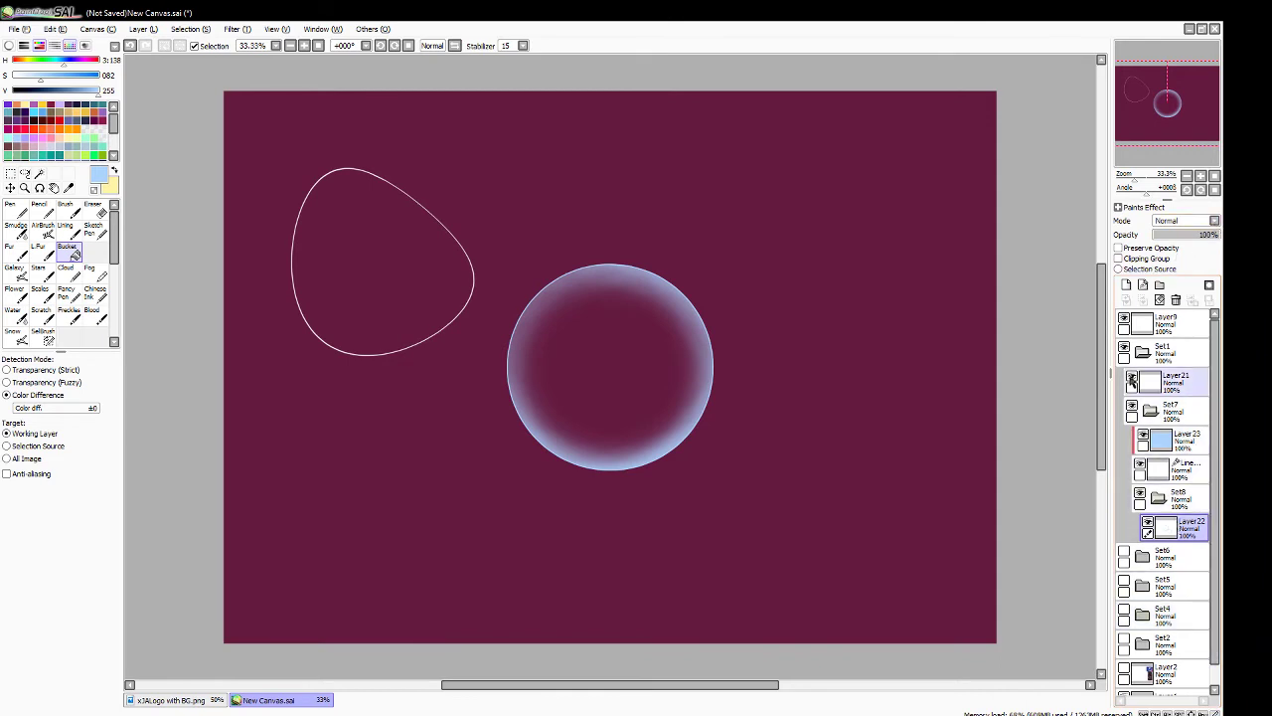
click(1126, 284)
drag(1137, 180, 1146, 180)
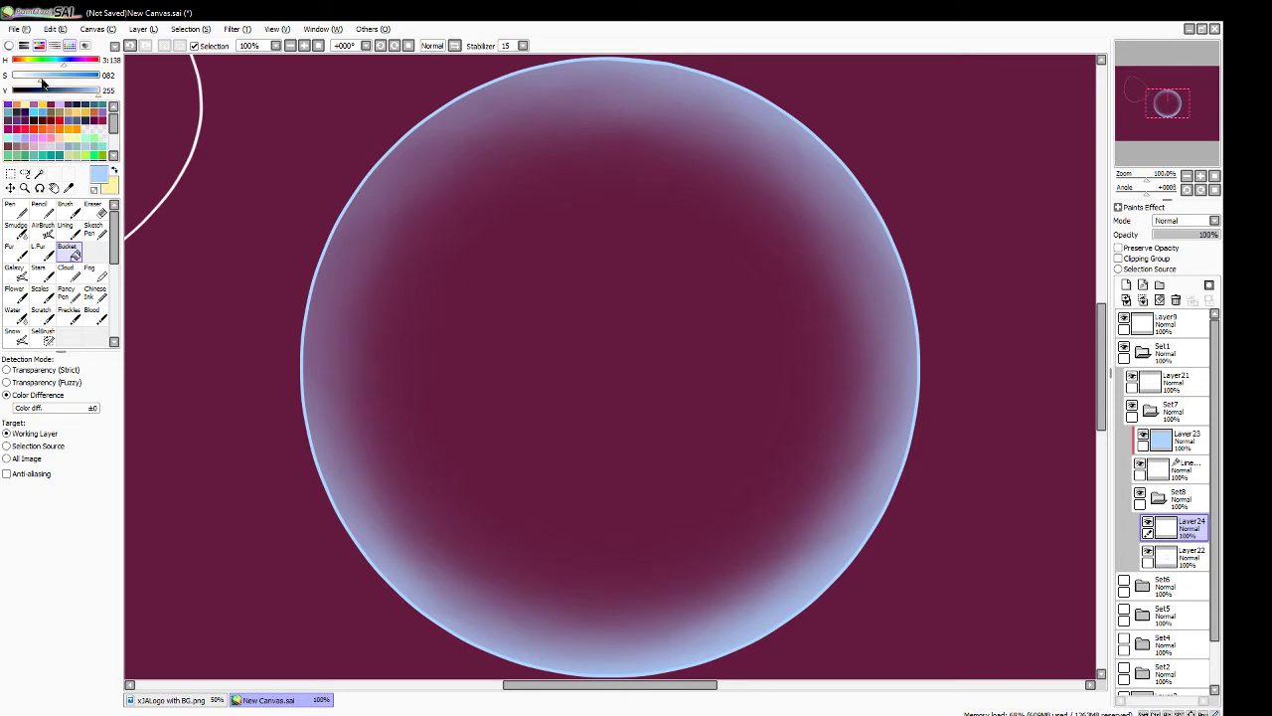
- Paint a large round white highlight in the bubble's upper-left area with the Pencil at size 160
drag(41, 80, 10, 77)
click(39, 210)
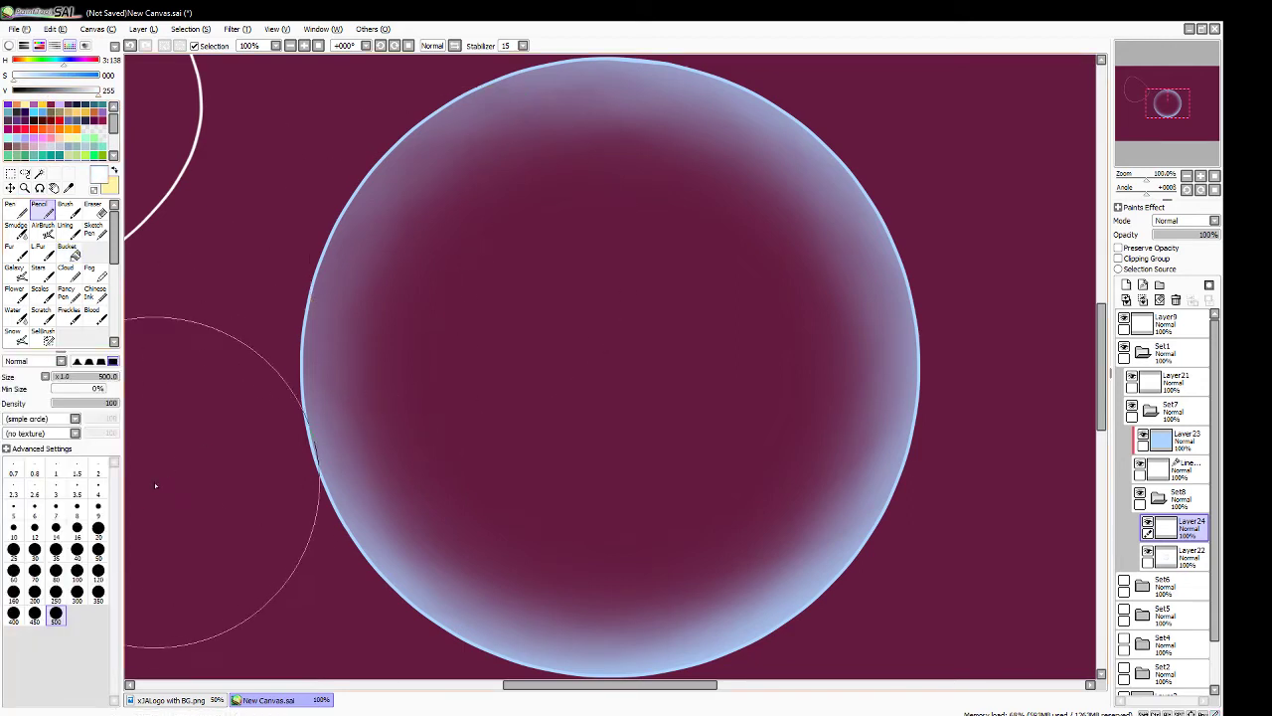
click(98, 570)
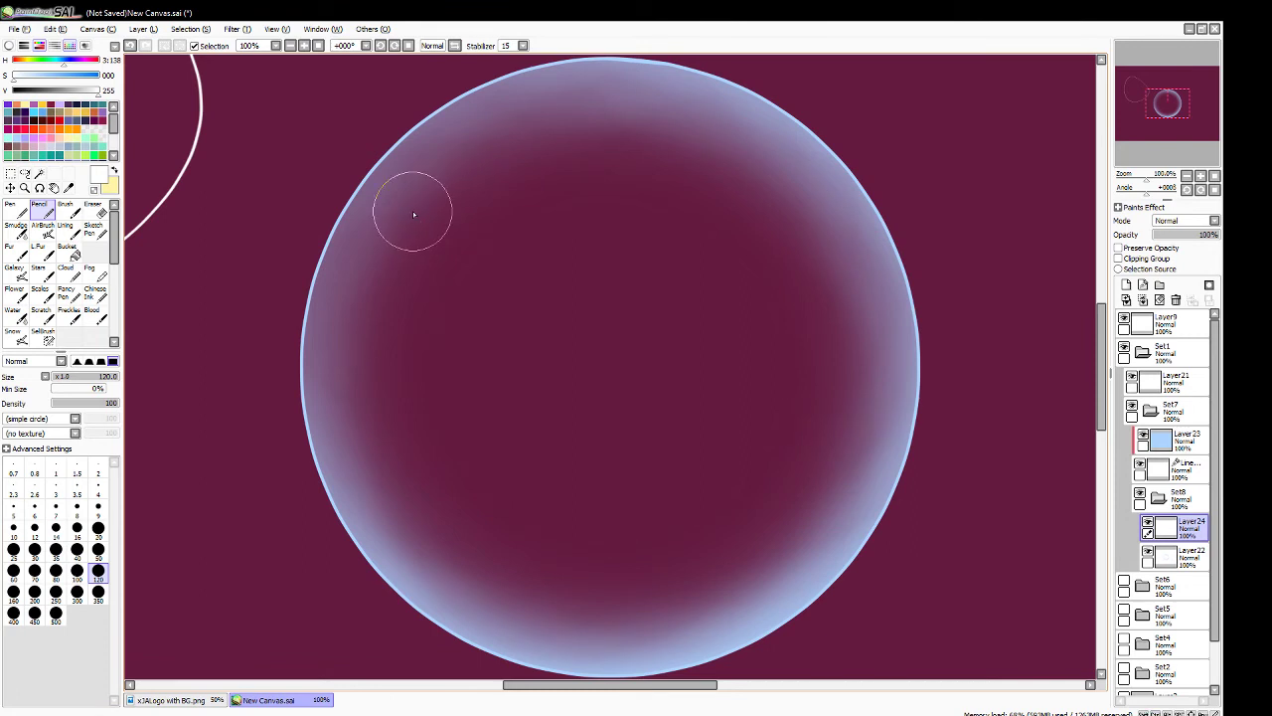
click(56, 591)
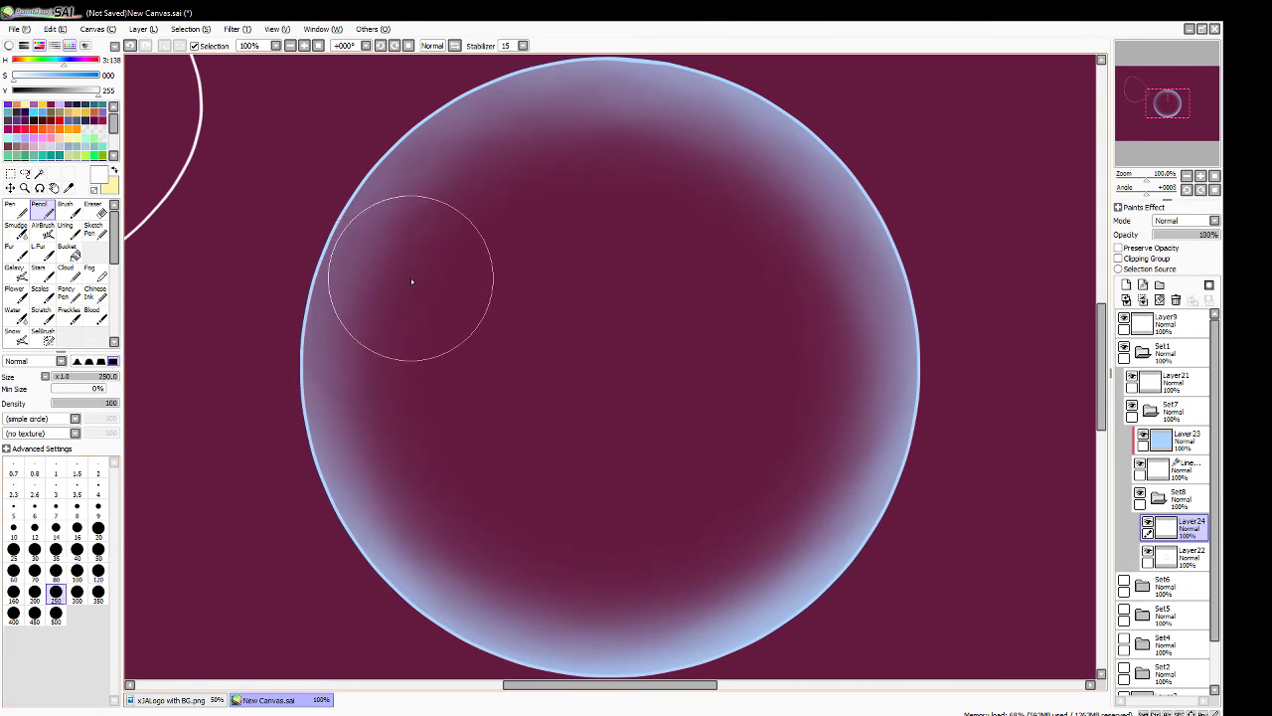
click(13, 591)
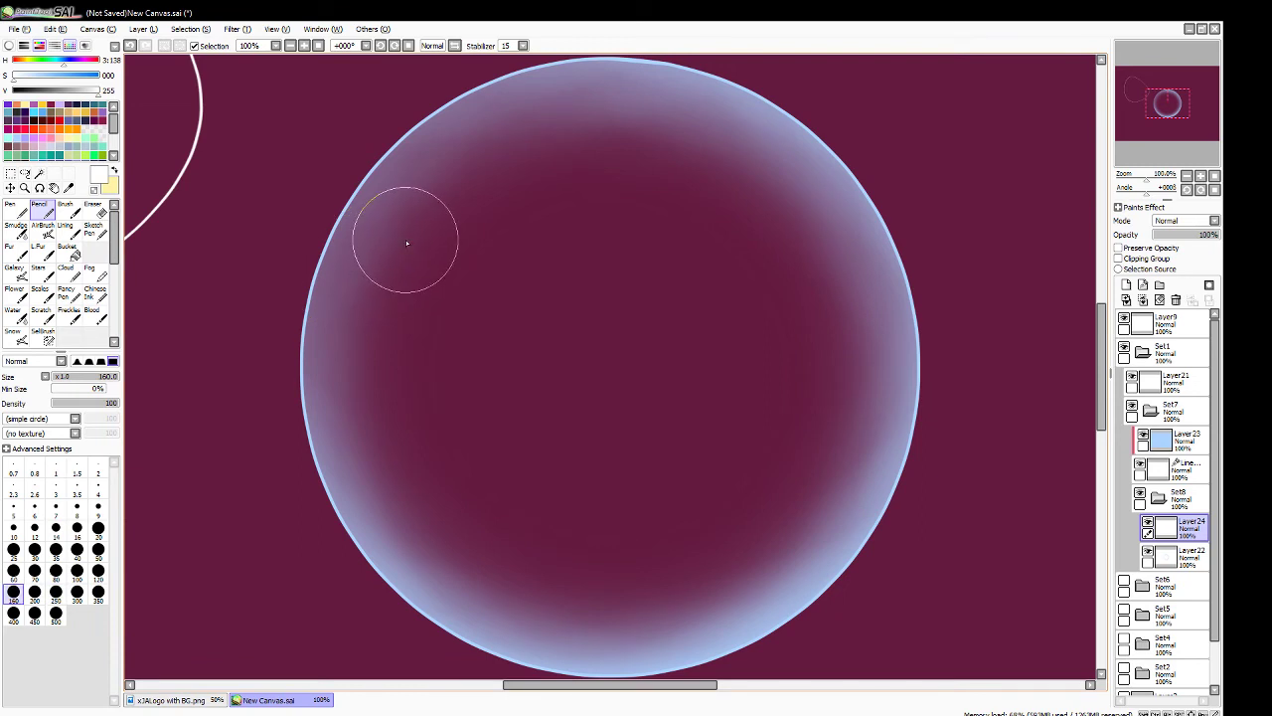
drag(420, 219, 420, 222)
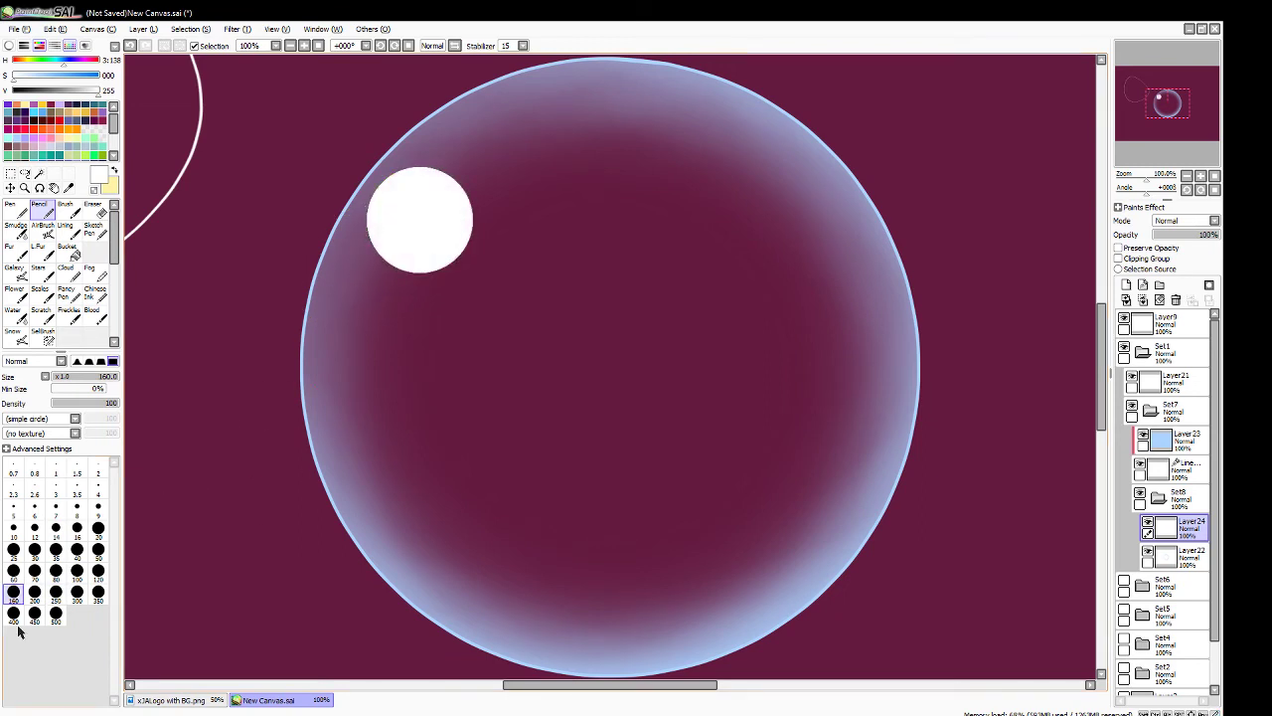
- Add two white dots with the Pencil at size 80, one overlapping the large highlight and one at the bubble's lower right
click(98, 527)
click(97, 571)
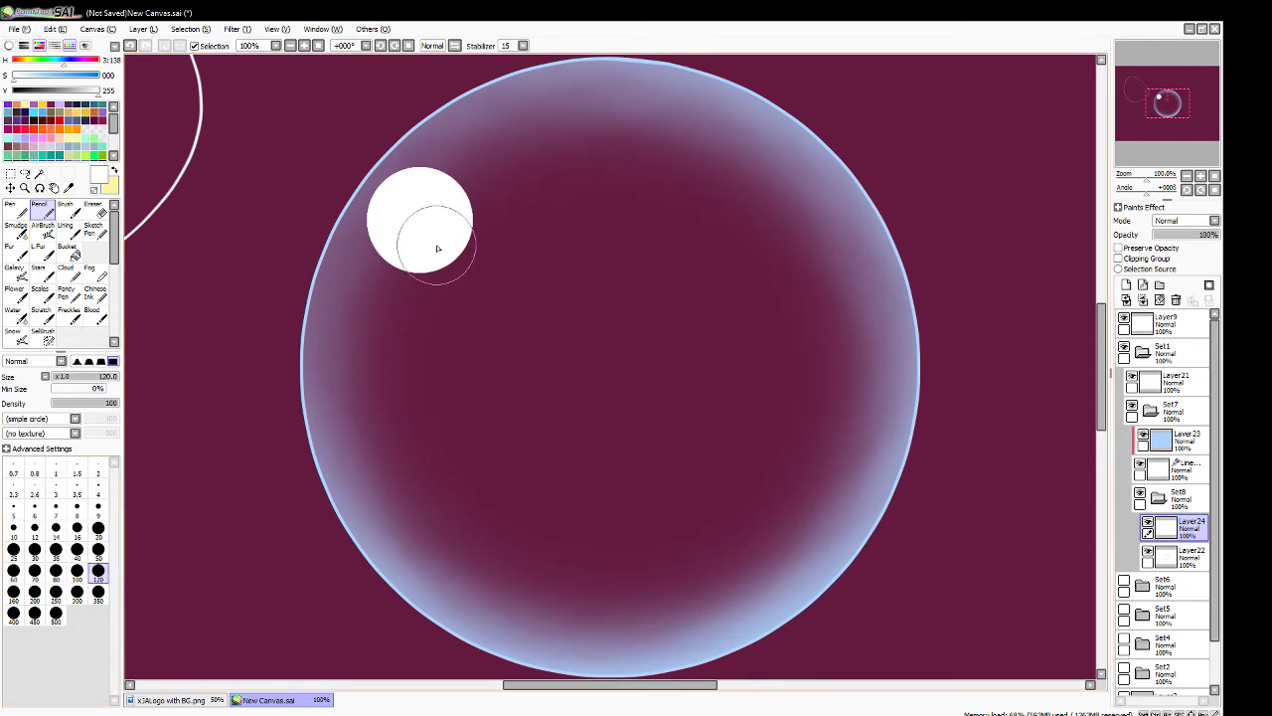
key(bracketleft)
key(bracketleft)
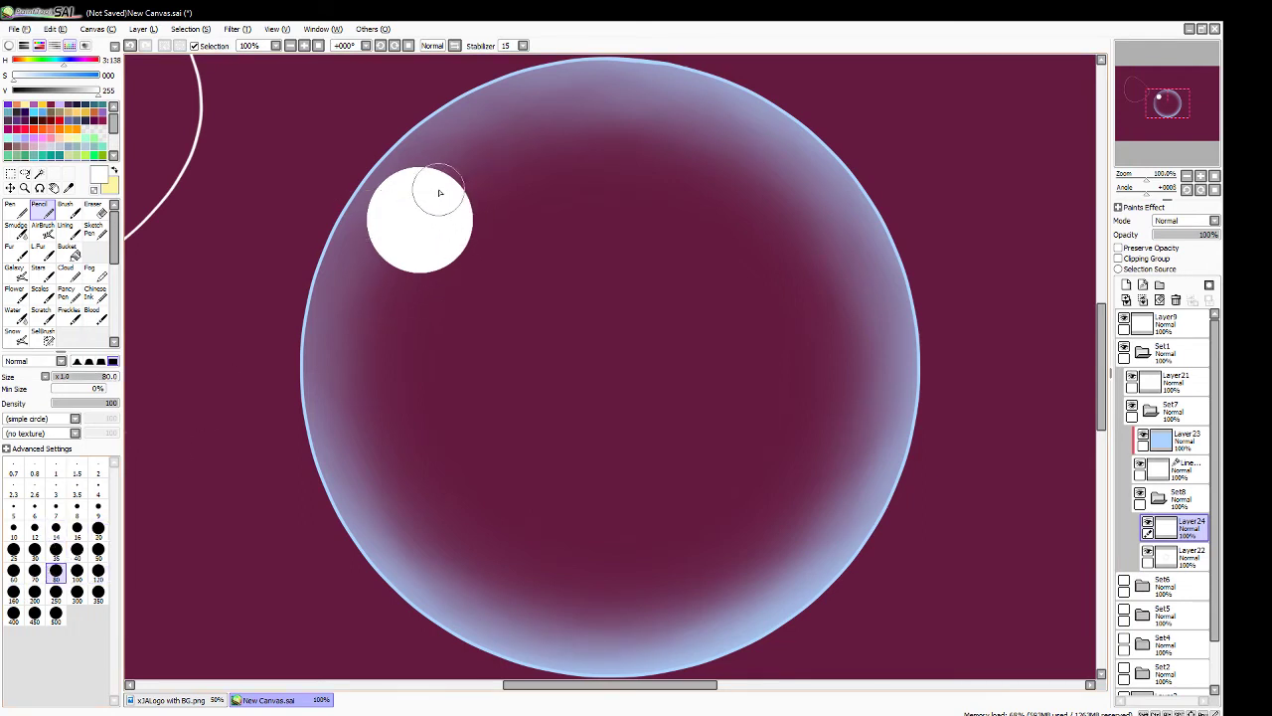
drag(449, 185, 460, 186)
drag(786, 527, 787, 529)
- Add two smaller white dots with the Pencil at size 35, near the bubble's right edge and its lower left
key(bracketleft)
key(bracketleft)
key(bracketleft)
key(bracketleft)
key(bracketleft)
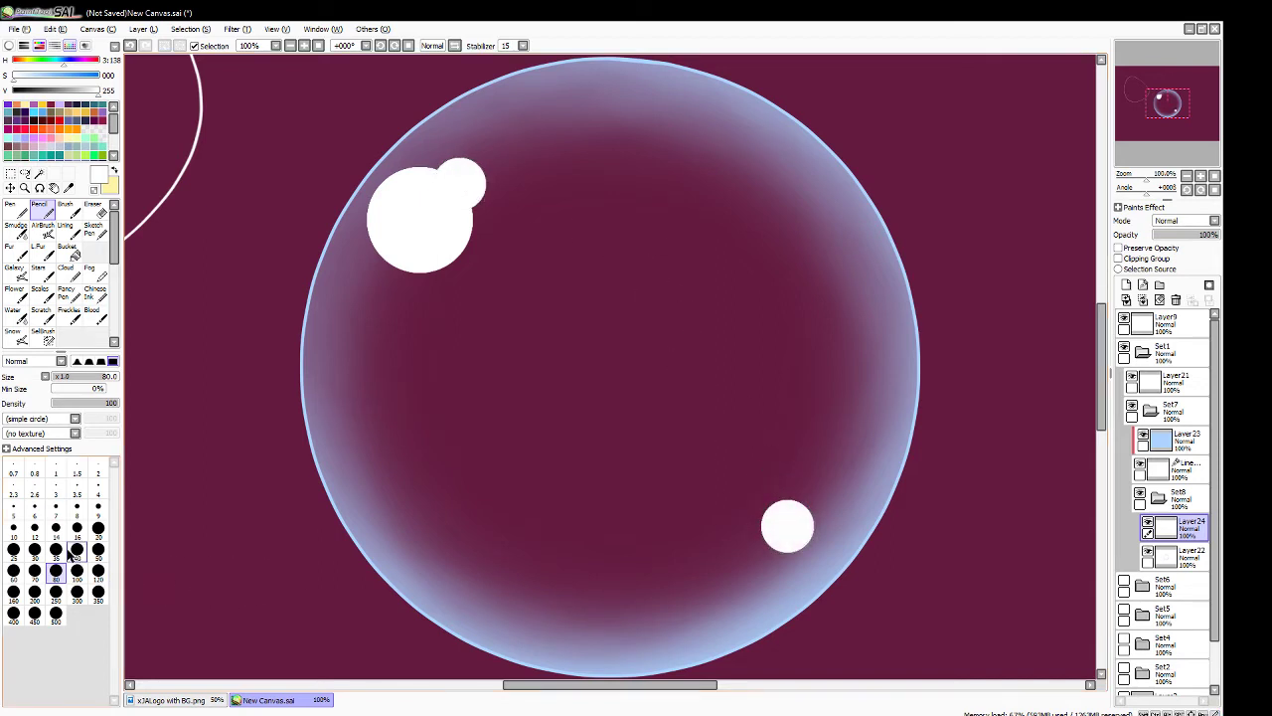
drag(854, 362, 853, 362)
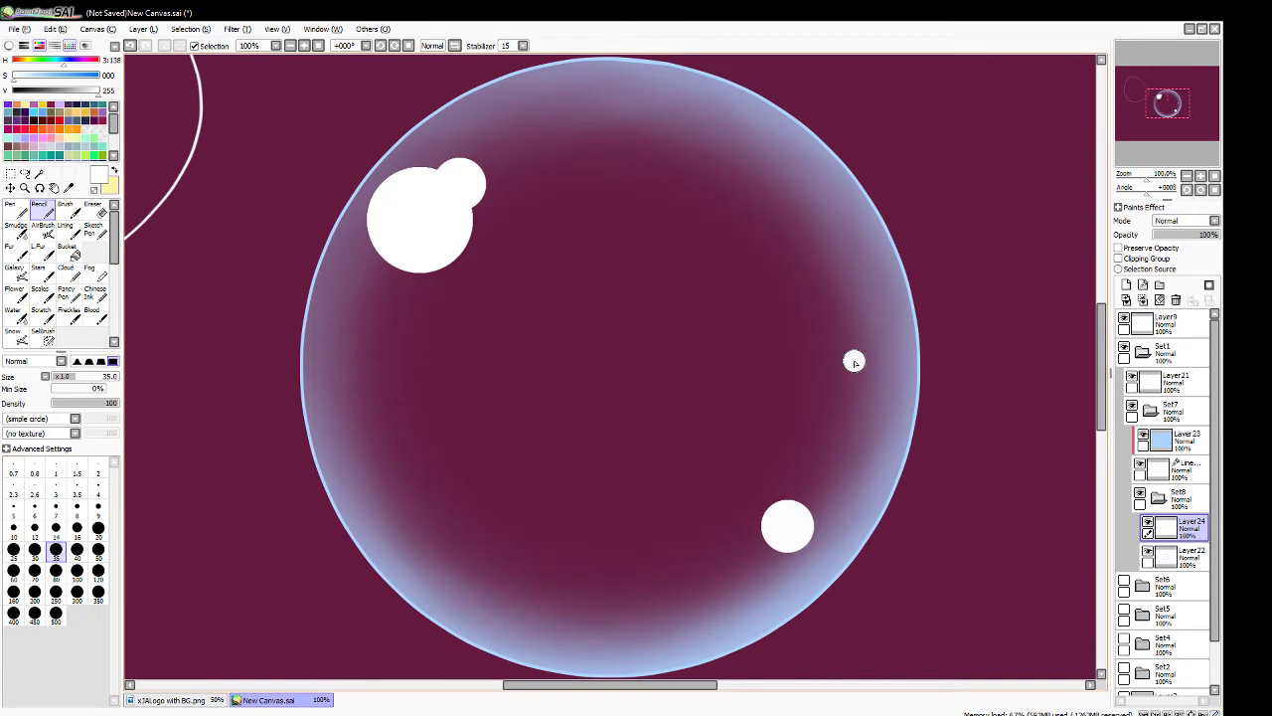
drag(471, 562, 471, 562)
- Undo the trial dots and paint a white dot near the bubble's upper edge with the Pencil at size 50
click(98, 507)
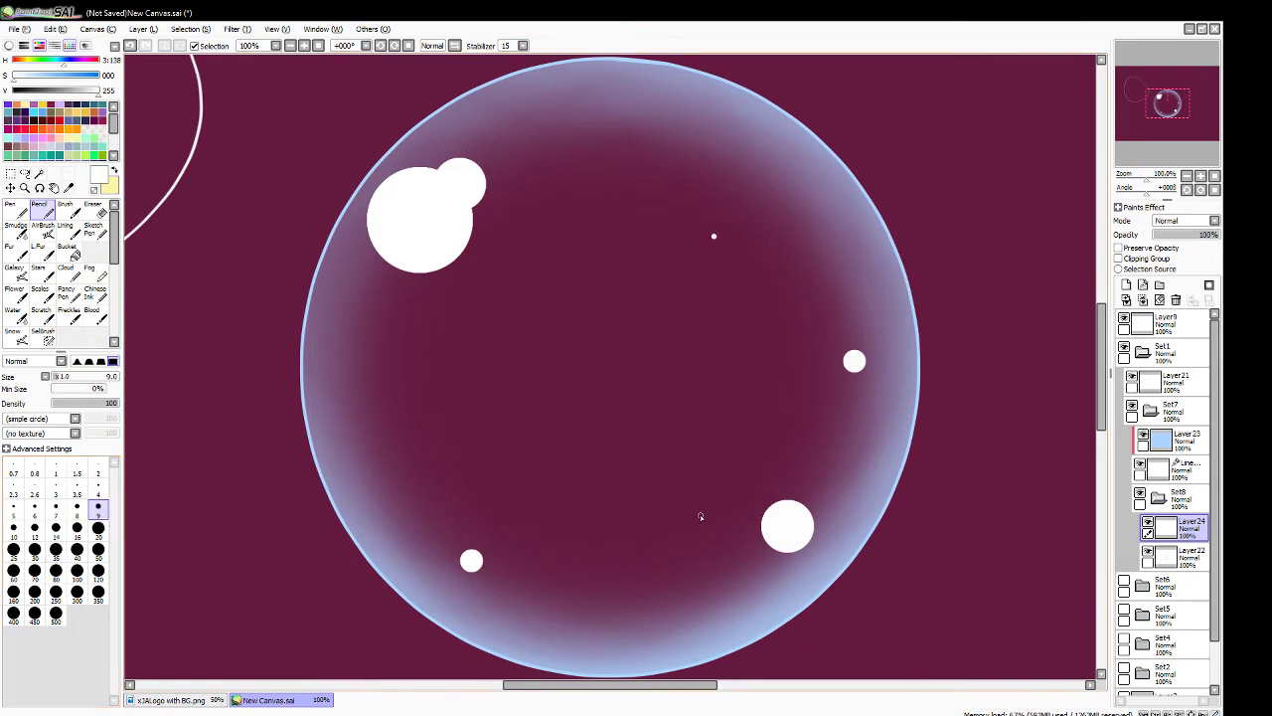
key(ctrl+z)
click(97, 549)
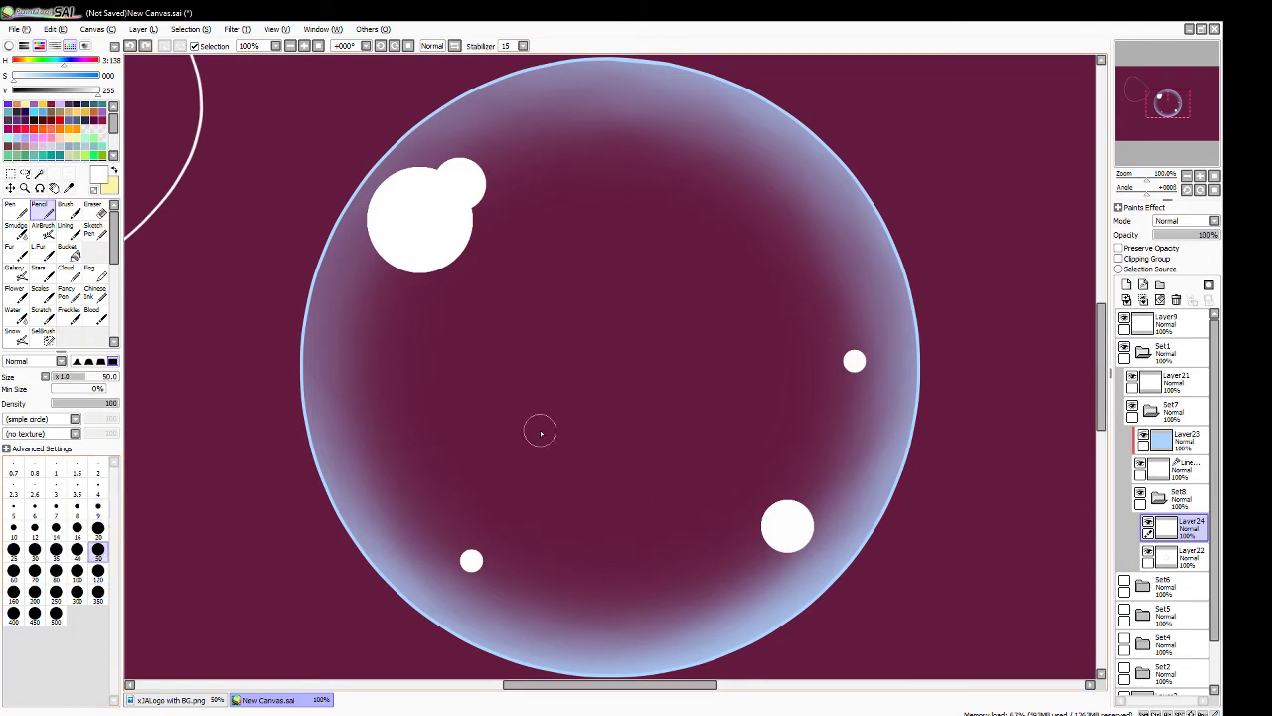
click(540, 429)
key(ctrl+z)
click(671, 147)
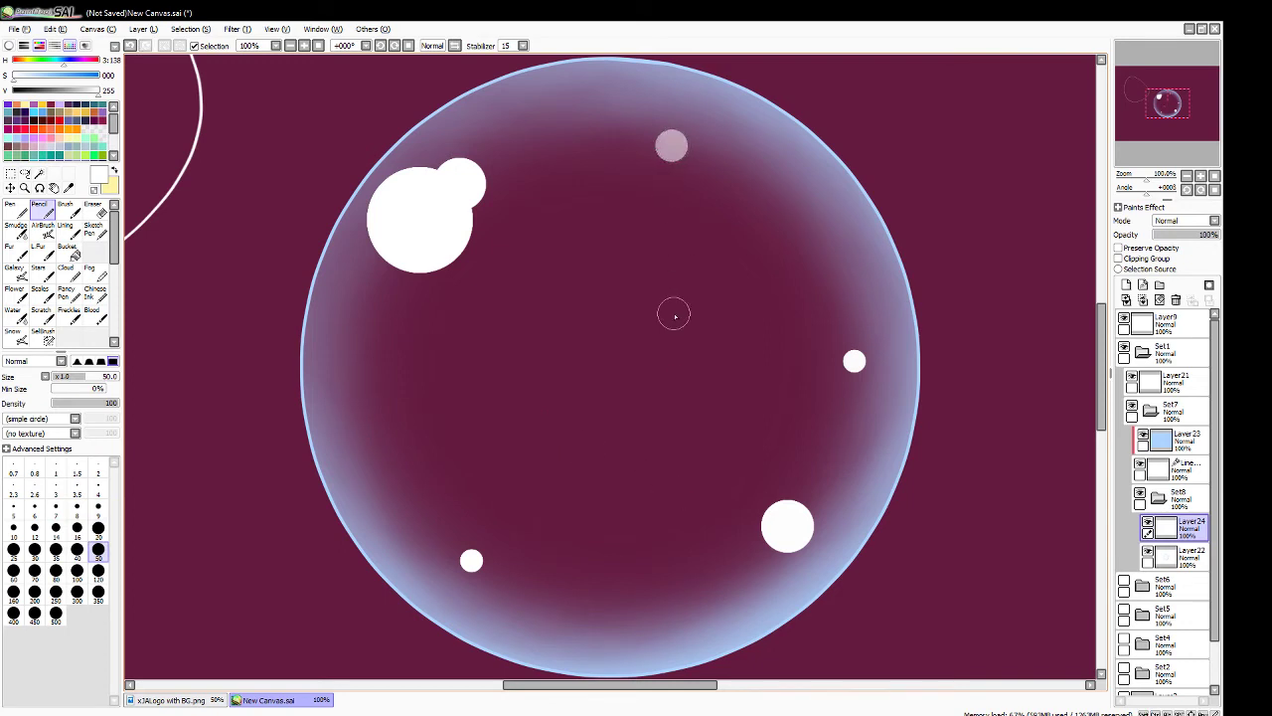
- Undo the dot near the bubble's upper edge and add a new clipping layer above the blue rim color layer
key(ctrl+z)
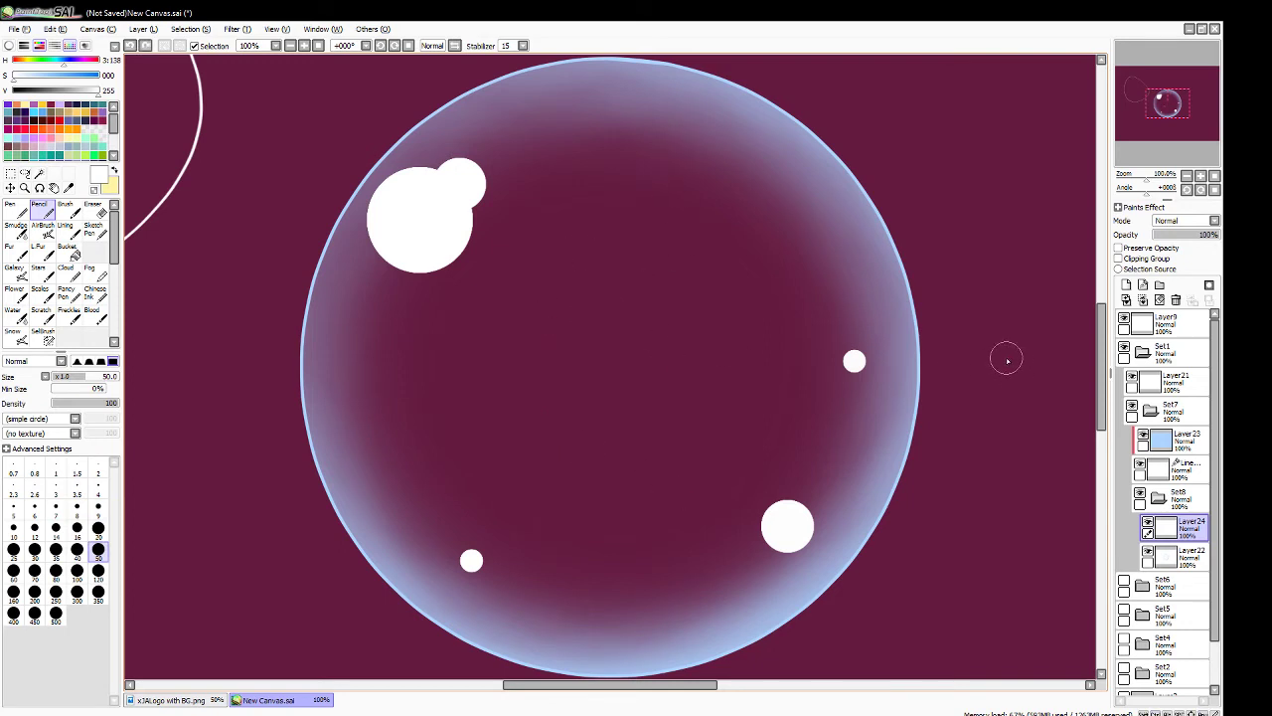
click(1215, 177)
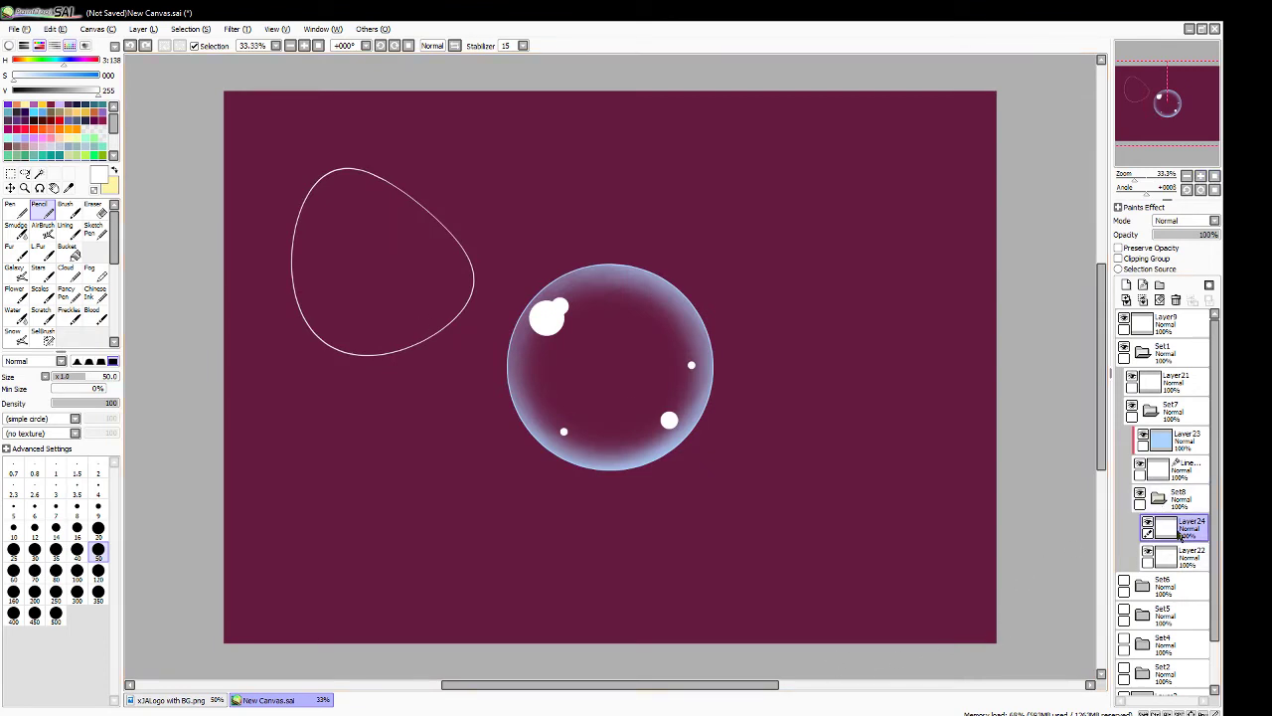
click(1188, 439)
click(1126, 285)
click(1118, 258)
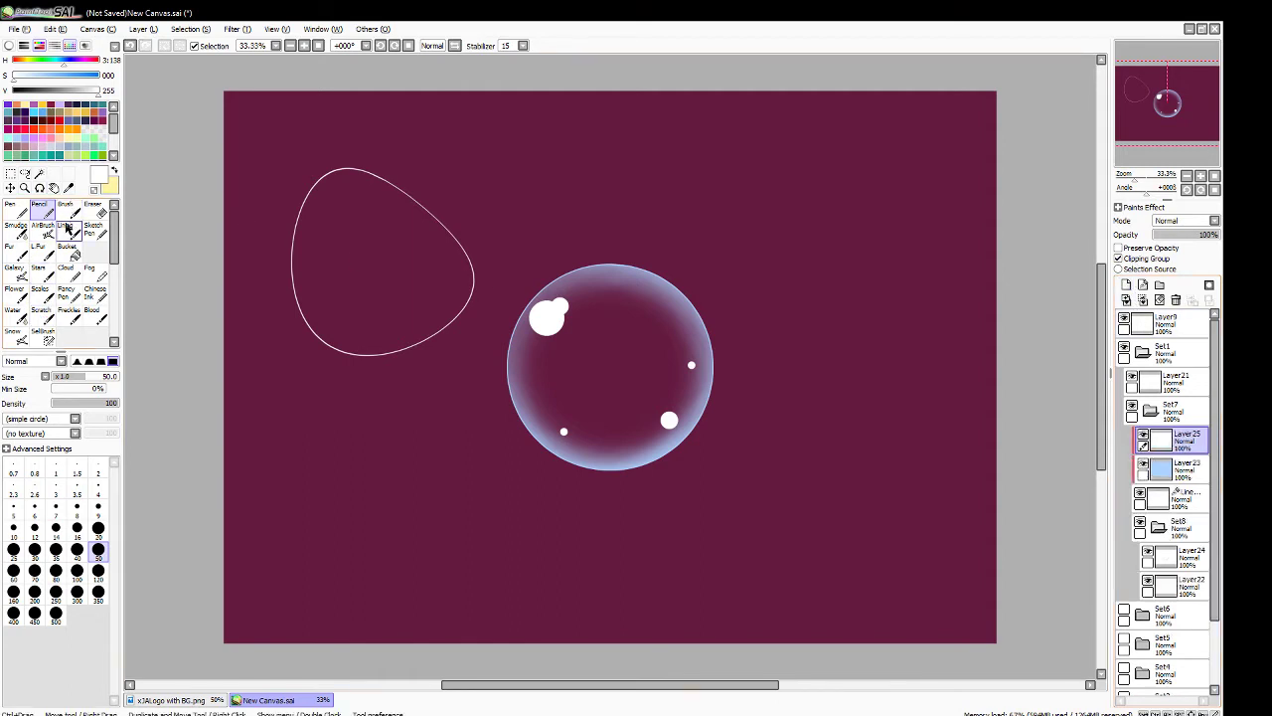
- Paint white over the whole bubble with the Pencil at size 500 on an unclipped new layer
click(56, 614)
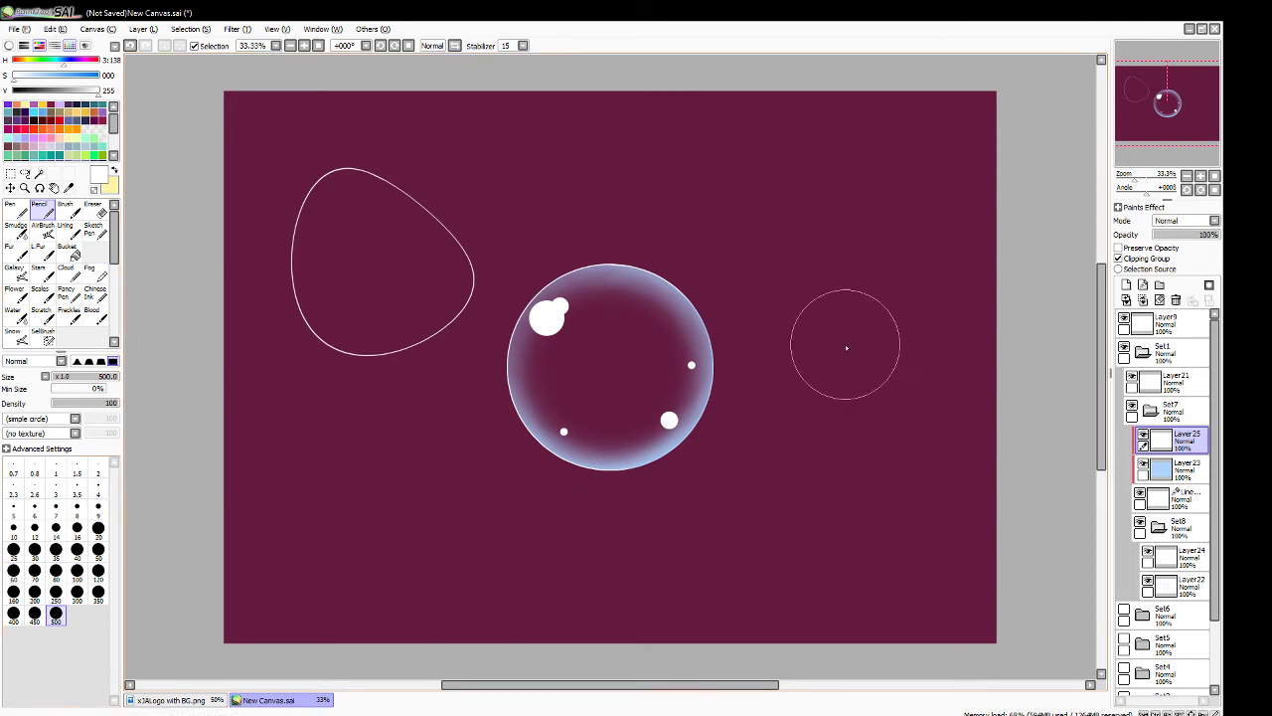
drag(607, 487, 686, 298)
mouse_move(644, 339)
mouse_down()
mouse_move(731, 371)
mouse_move(469, 368)
mouse_move(643, 395)
mouse_move(656, 328)
mouse_move(617, 371)
mouse_up()
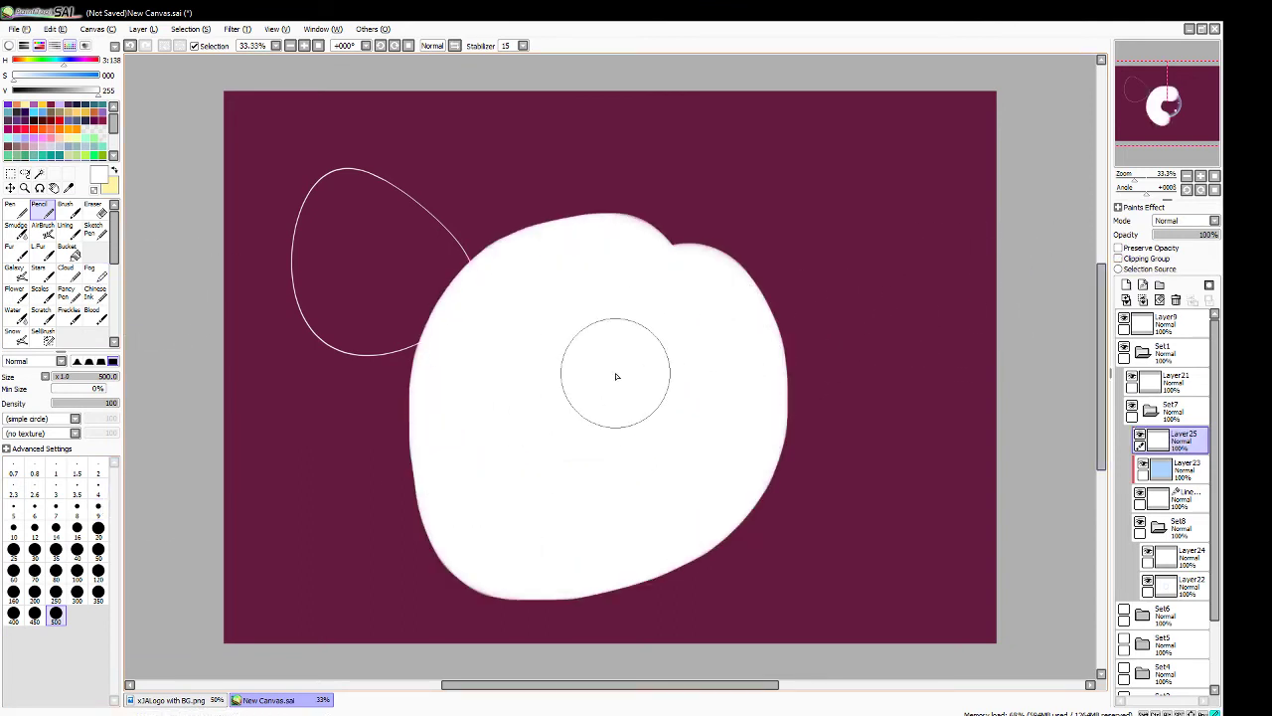
- Try to select the area outside the bubble's outline on the linework layer with the Magic Wand
click(40, 174)
click(1181, 497)
click(364, 228)
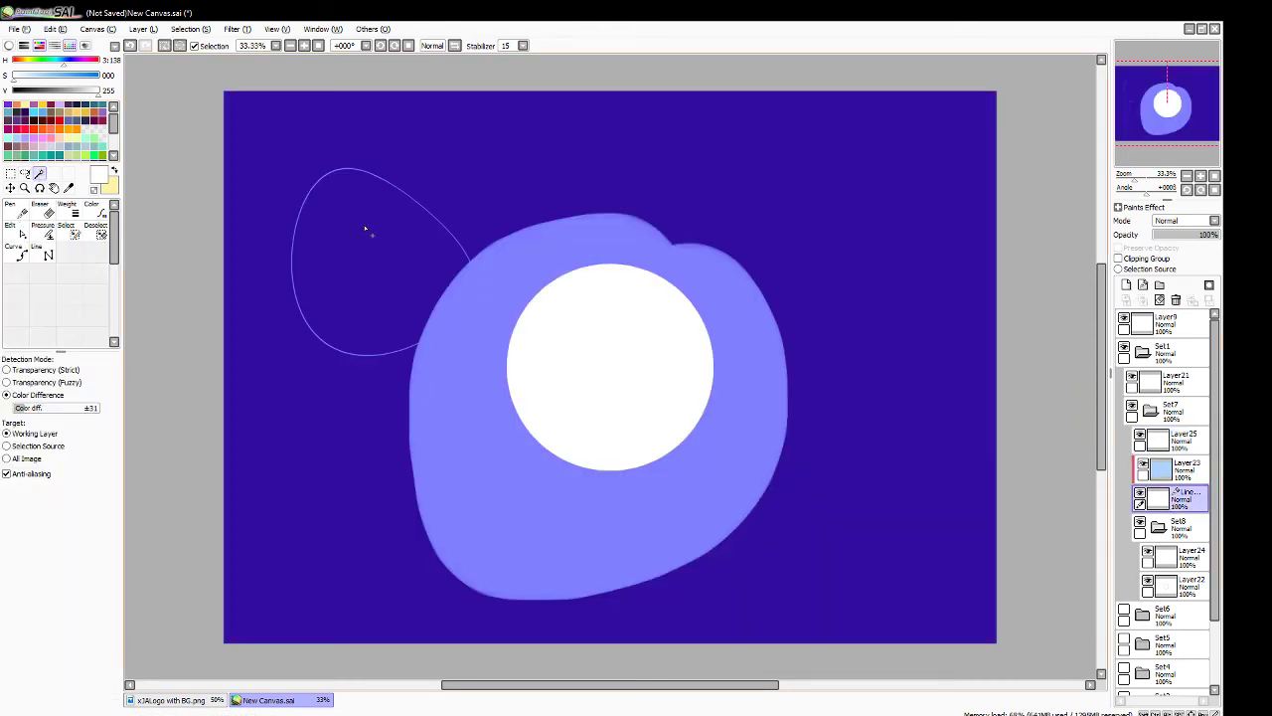
click(592, 319)
key(ctrl+d)
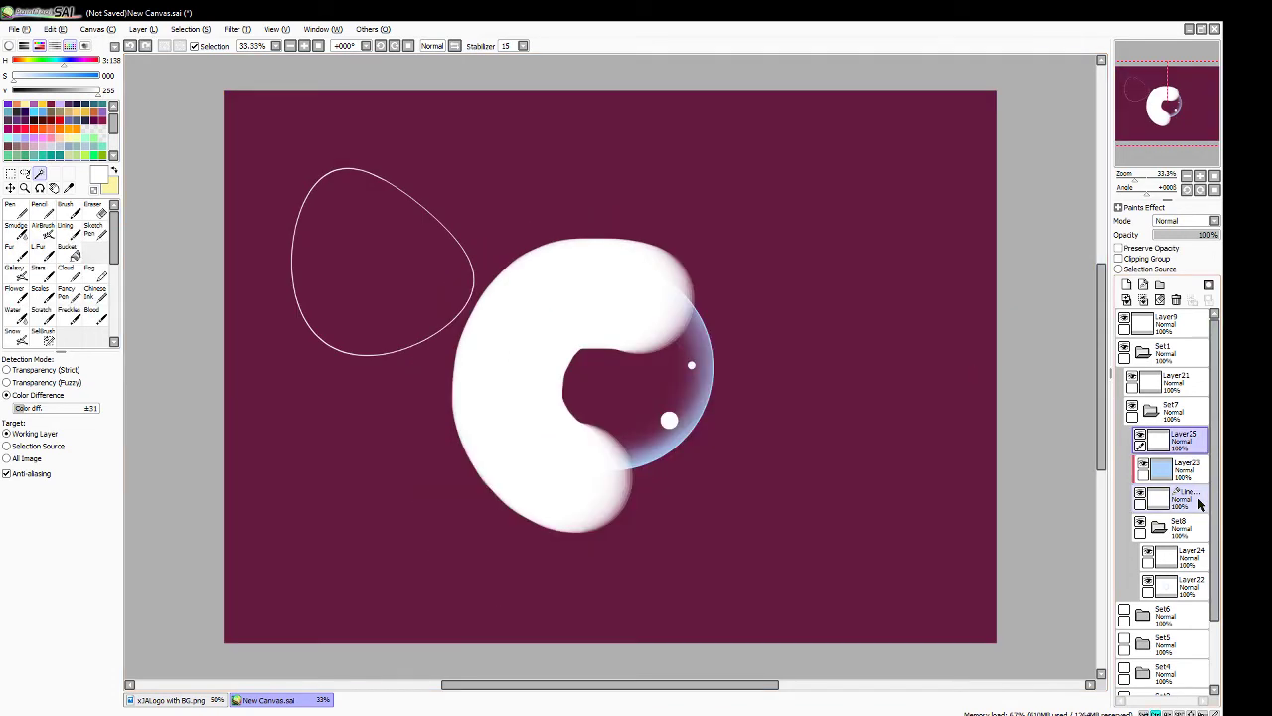
key(ctrl+t)
click(87, 452)
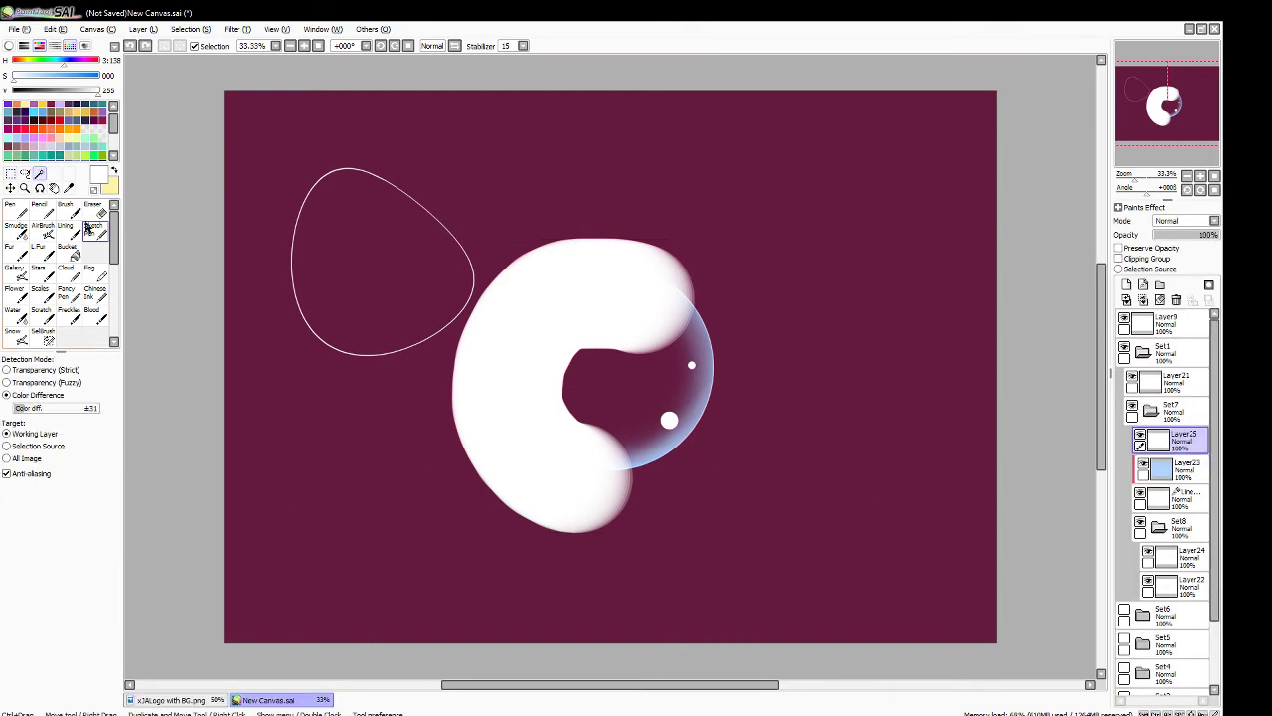
- Paint white over the remaining uncovered part of the bubble on Layer25 with the Pencil at size 500
click(39, 209)
drag(583, 264, 626, 364)
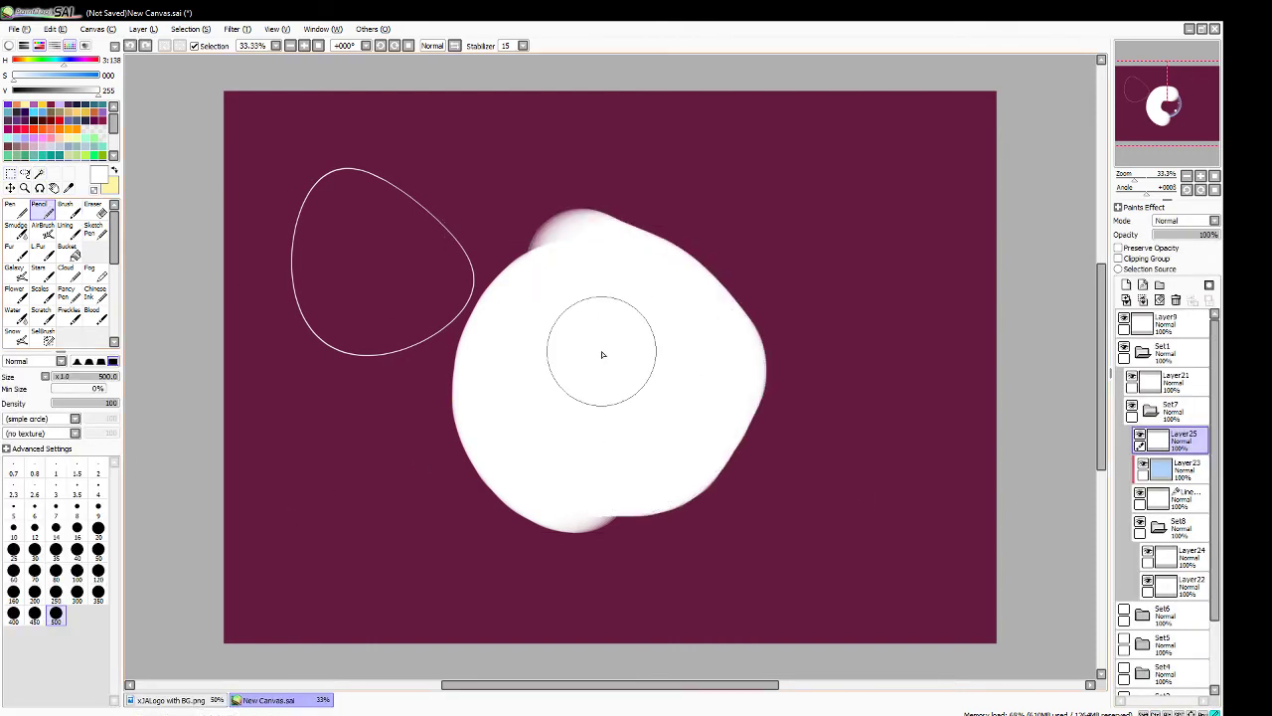
- Select the area outside the circle on the linework layer with the Magic Wand and delete Layer25's excess white paint there
click(1178, 499)
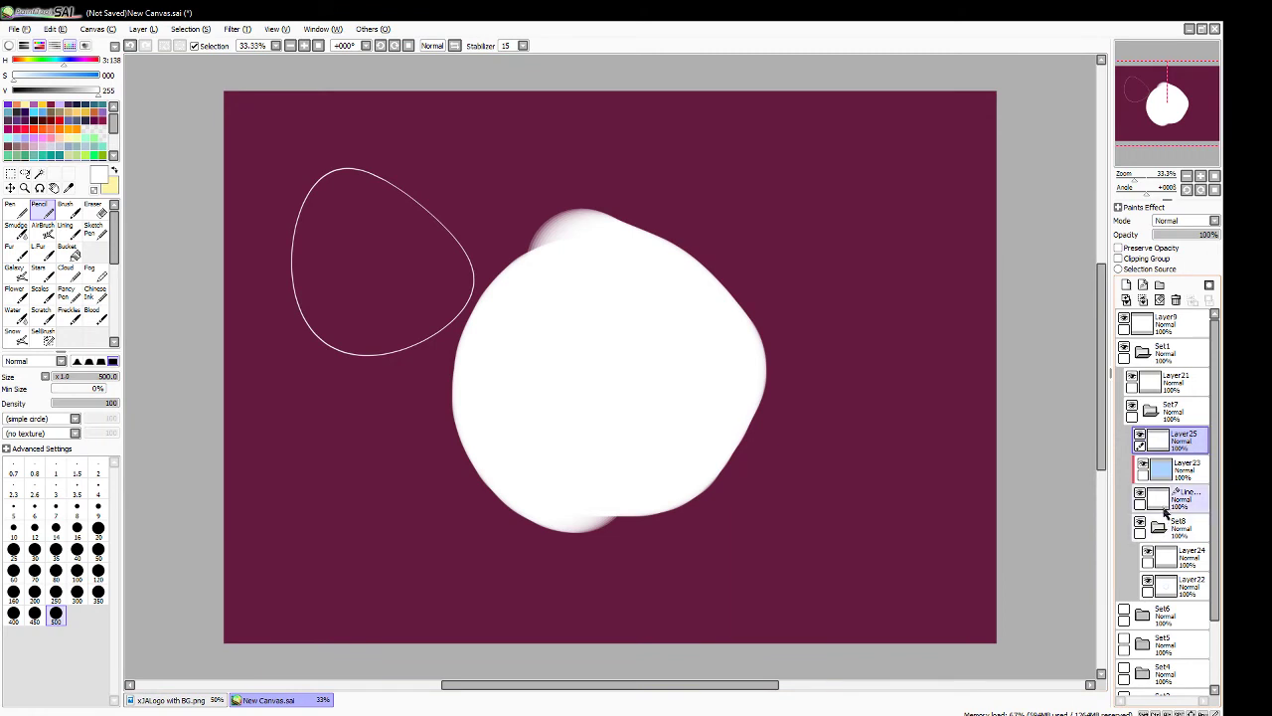
click(43, 176)
click(578, 206)
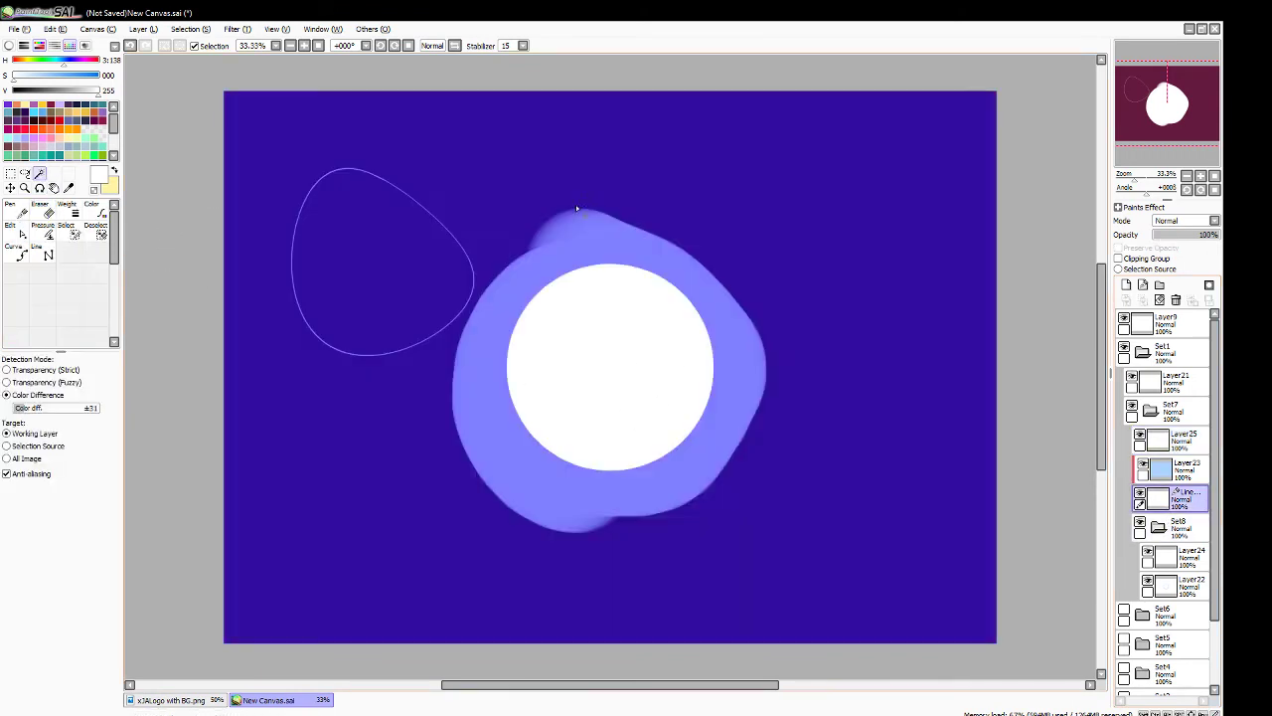
click(1183, 388)
click(1184, 442)
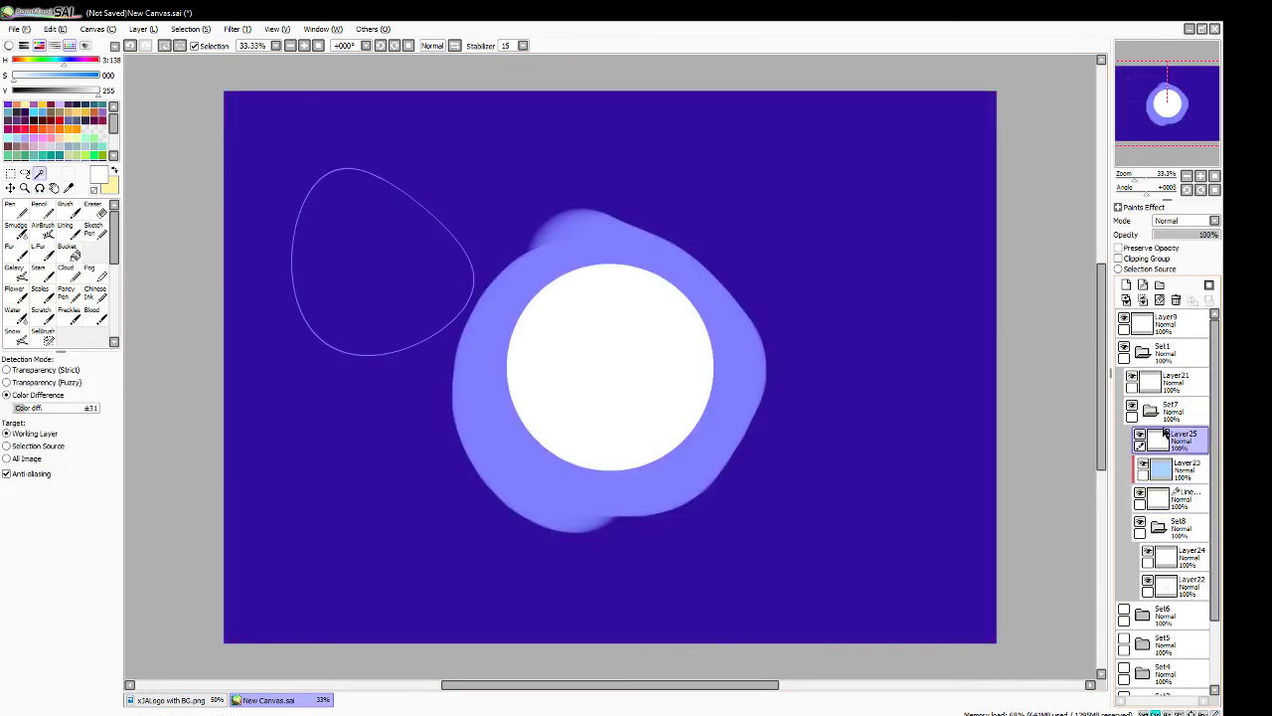
key(ctrl+d)
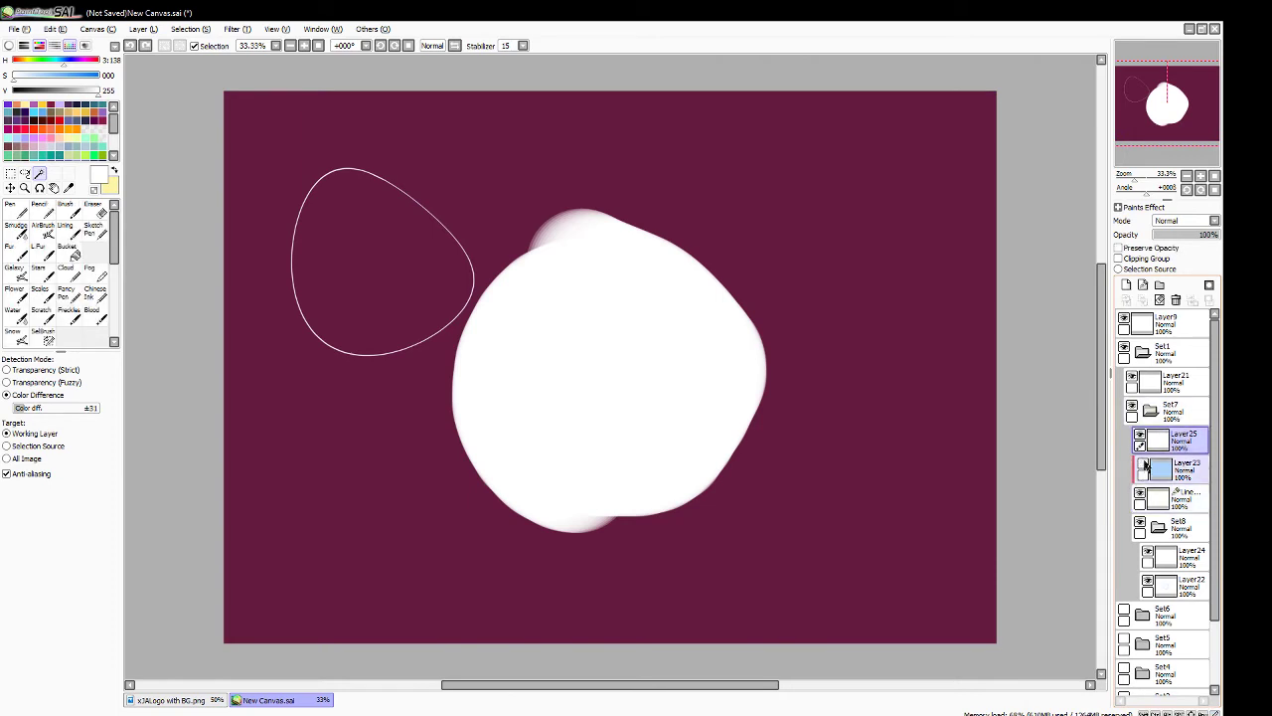
click(1188, 497)
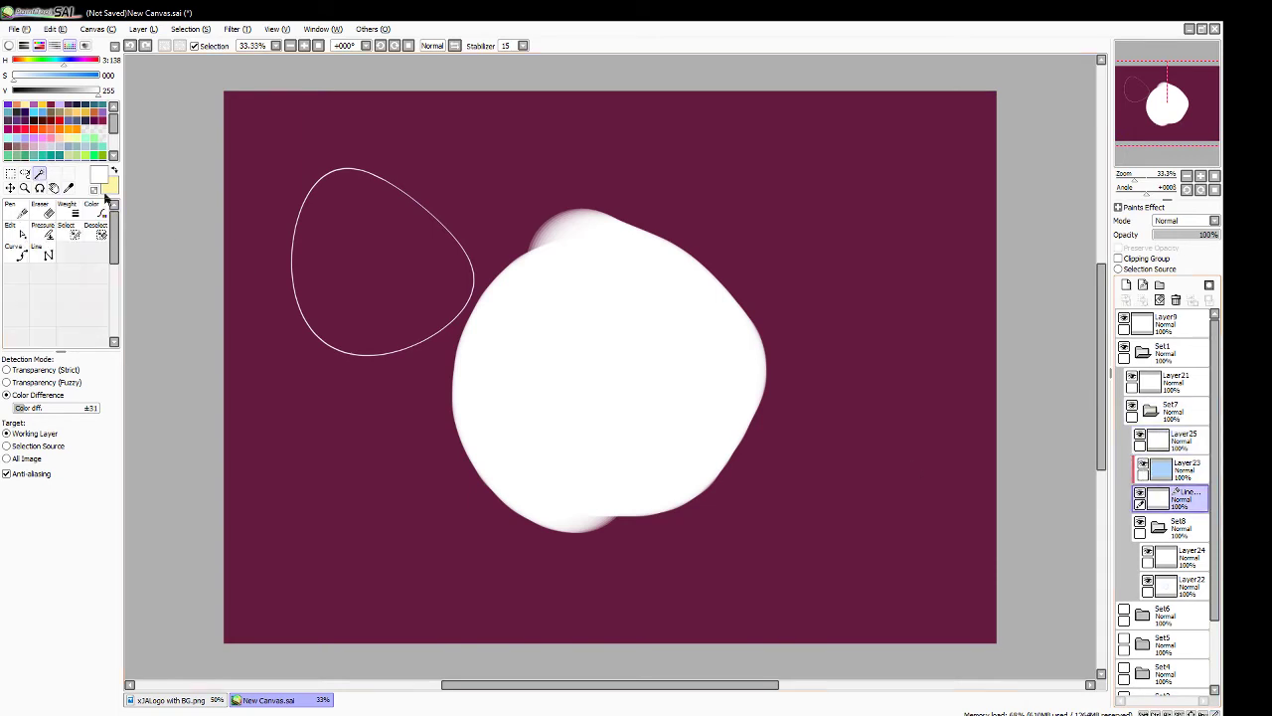
key(ctrl+z)
click(1176, 449)
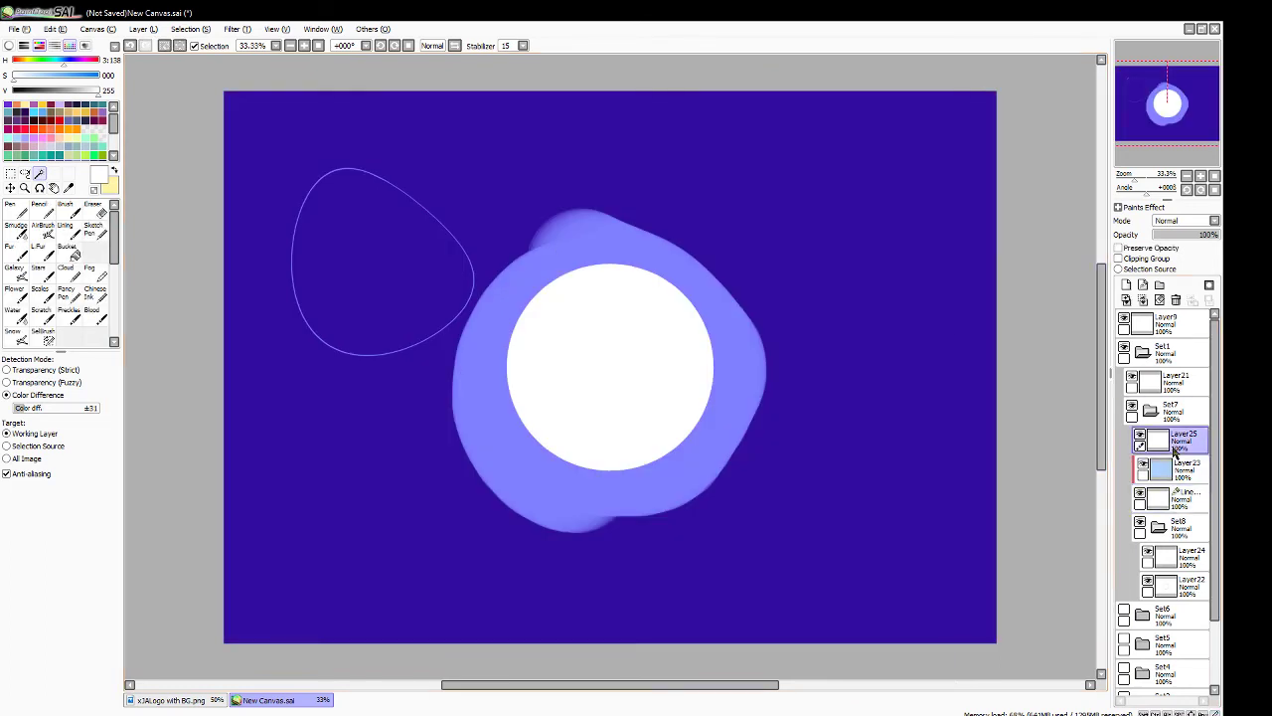
key(Delete)
key(ctrl+d)
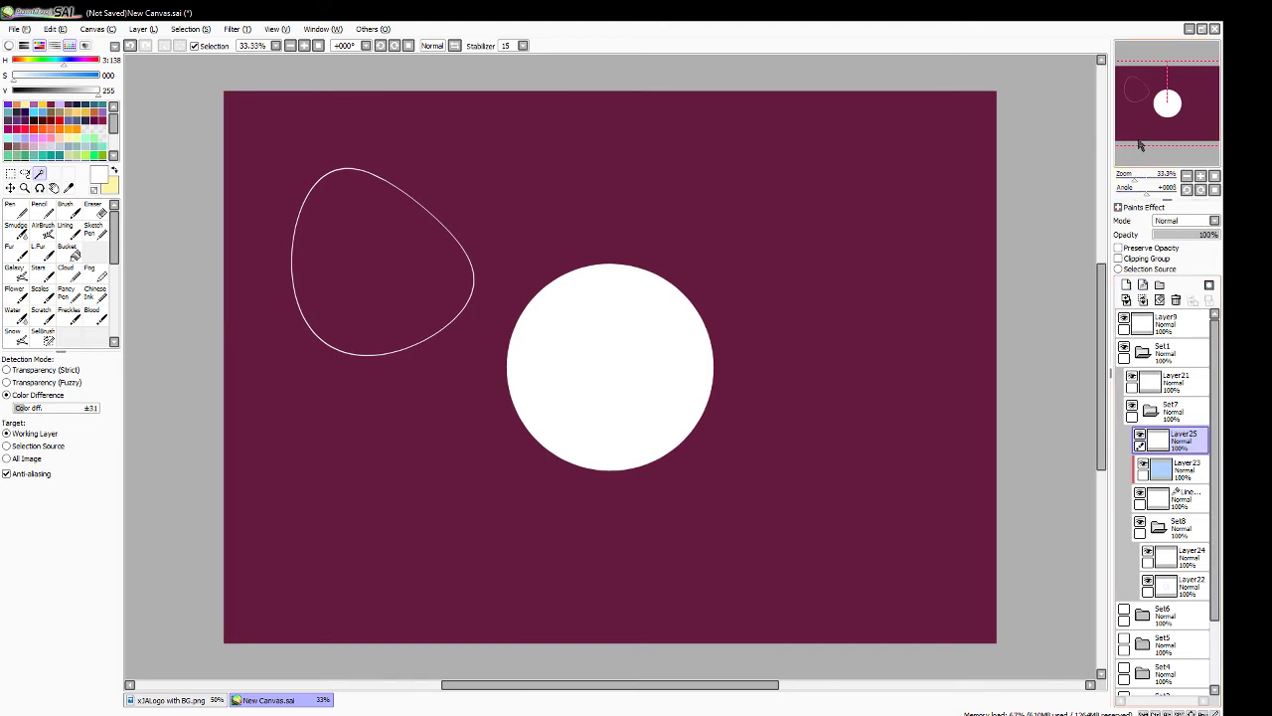
- Lower the opacity of the bubble's white fill layer to 17%
drag(1141, 145, 1138, 136)
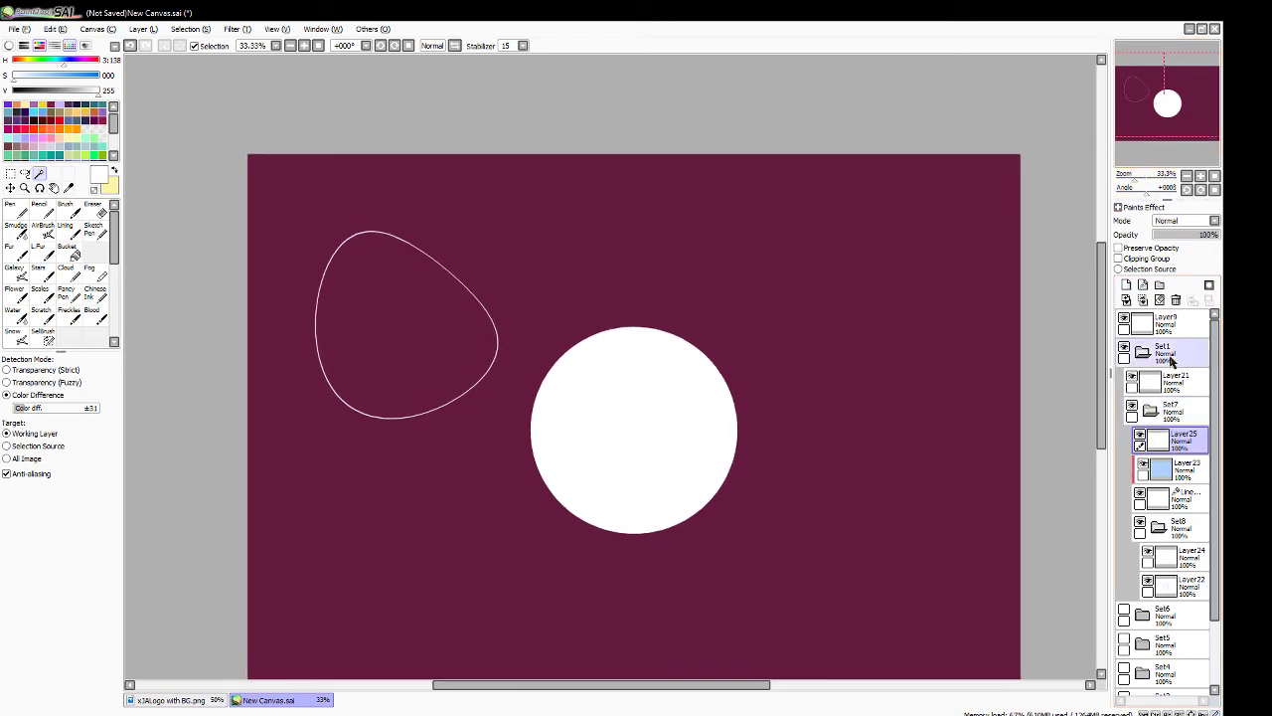
click(1165, 236)
drag(1165, 236, 1164, 238)
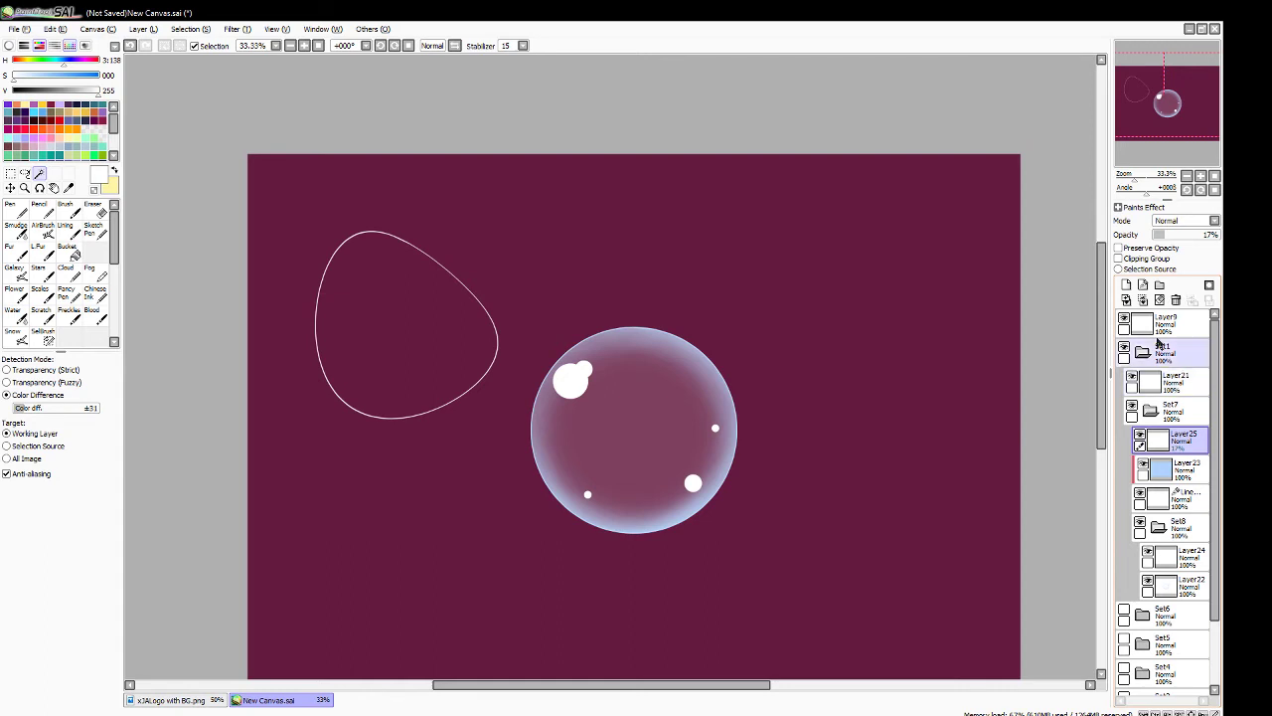
- Compare the bubble with and without its translucent white fill by toggling Layer25's visibility repeatedly
mouse_move(1195, 147)
mouse_down()
mouse_move(1160, 150)
mouse_move(1176, 147)
mouse_up()
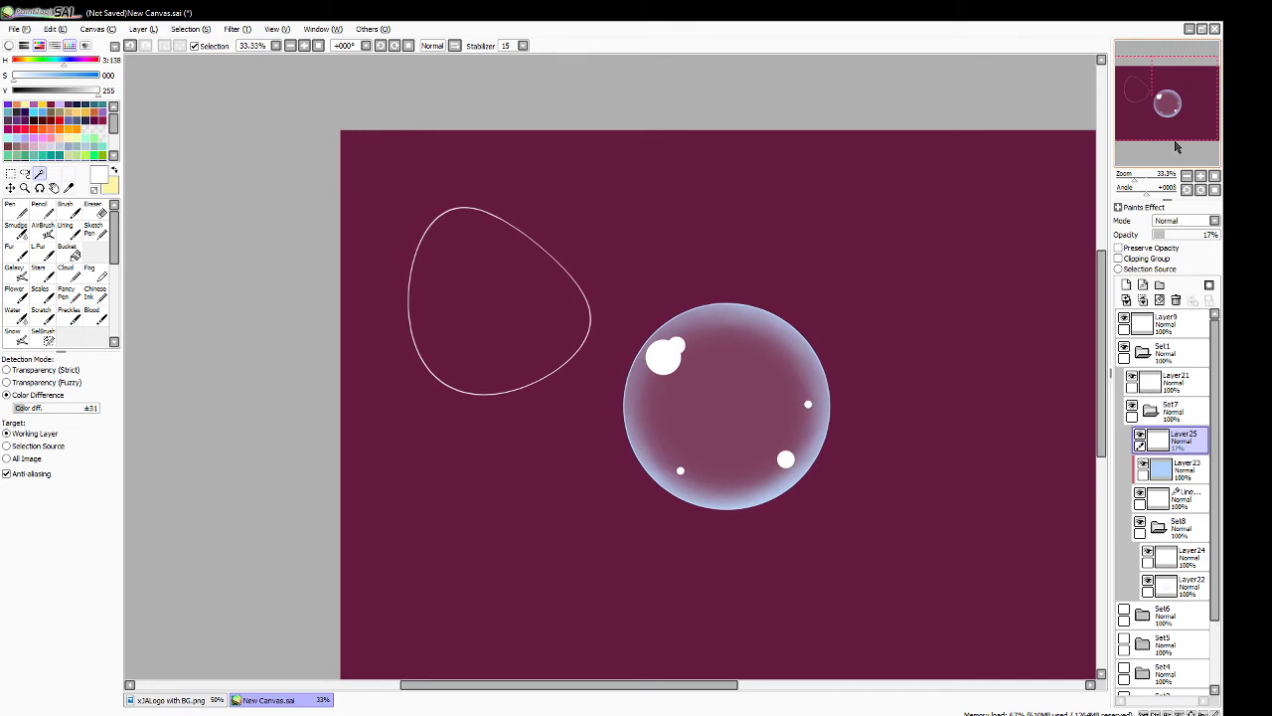
click(1140, 185)
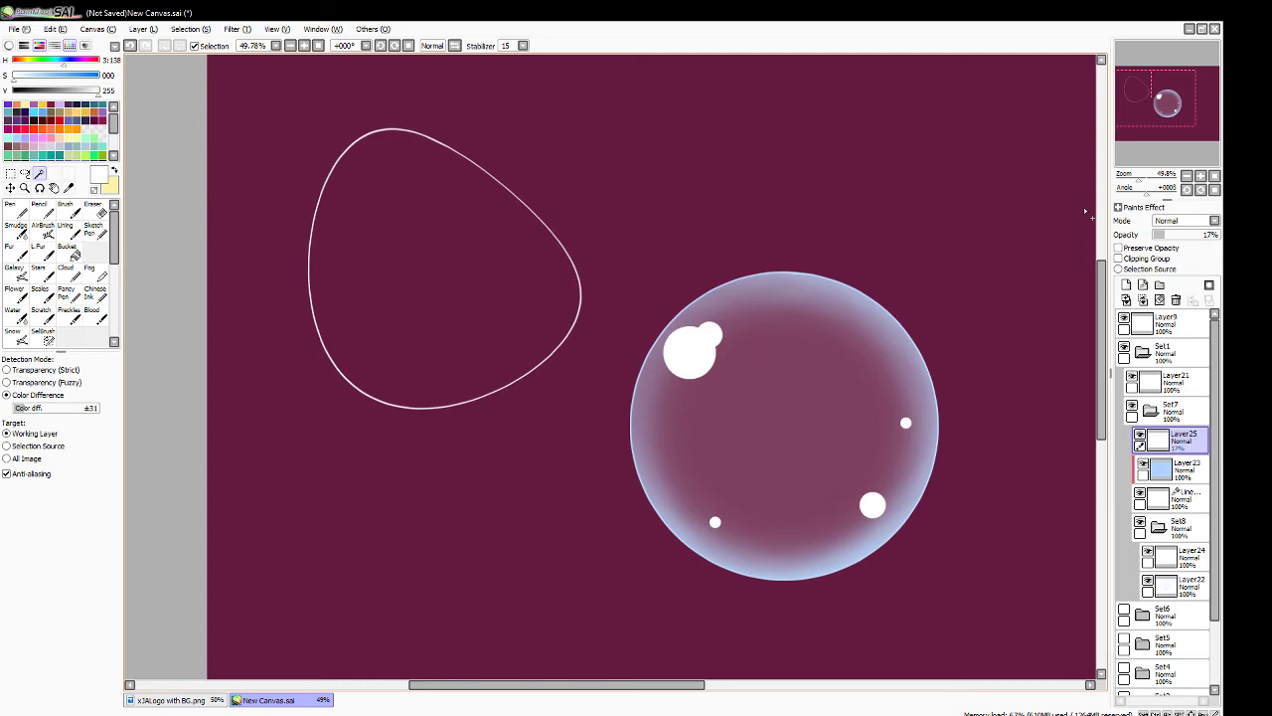
click(1140, 437)
click(1140, 438)
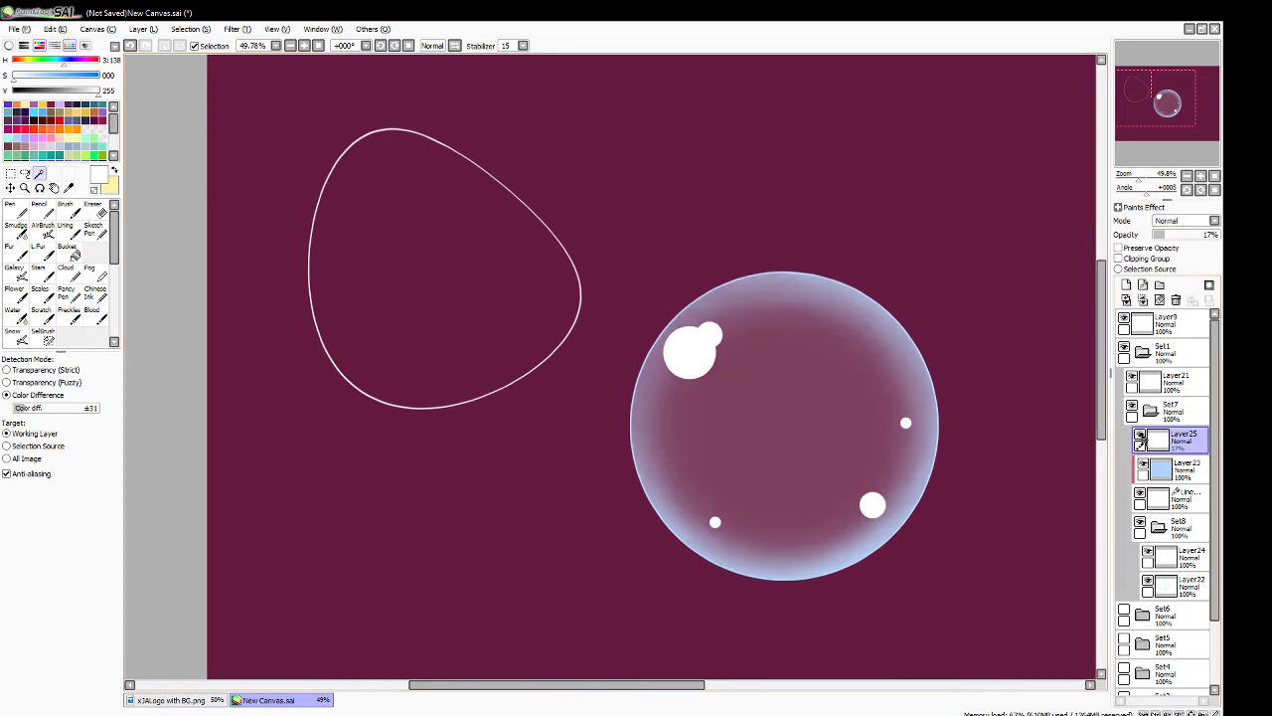
click(1140, 437)
click(1140, 437)
click(1140, 437)
click(1140, 437)
click(1140, 438)
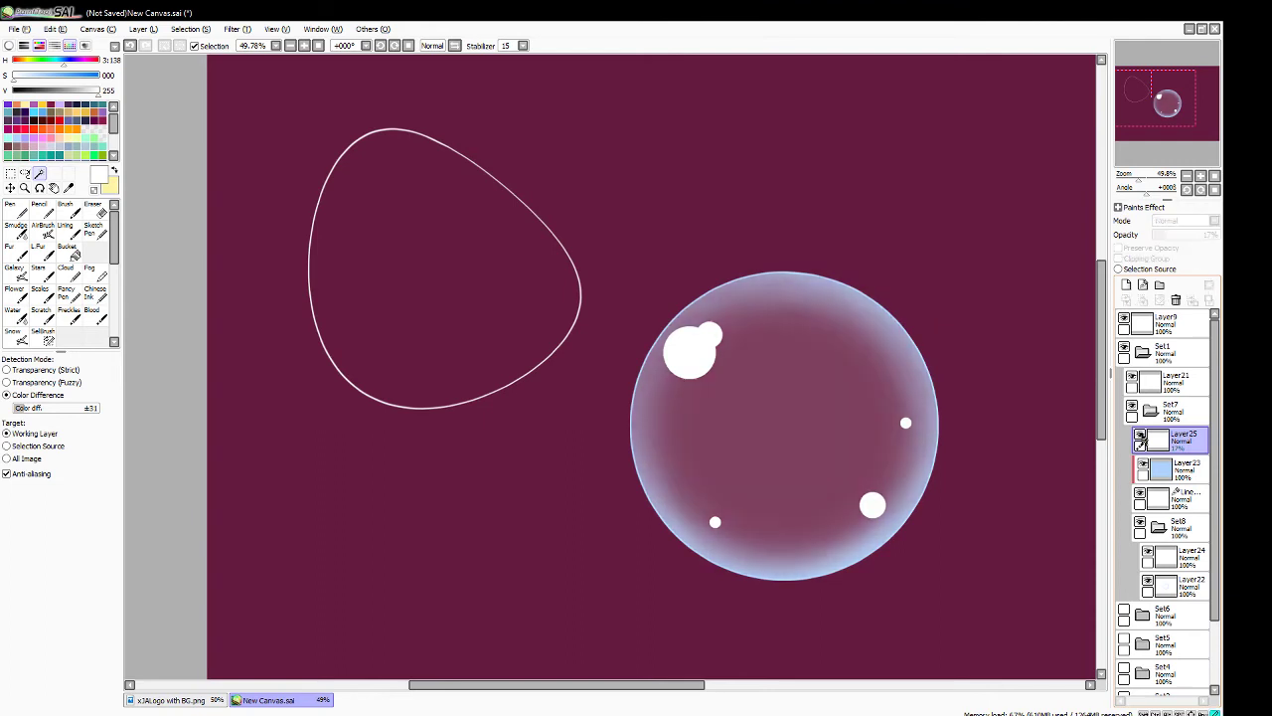
click(1140, 437)
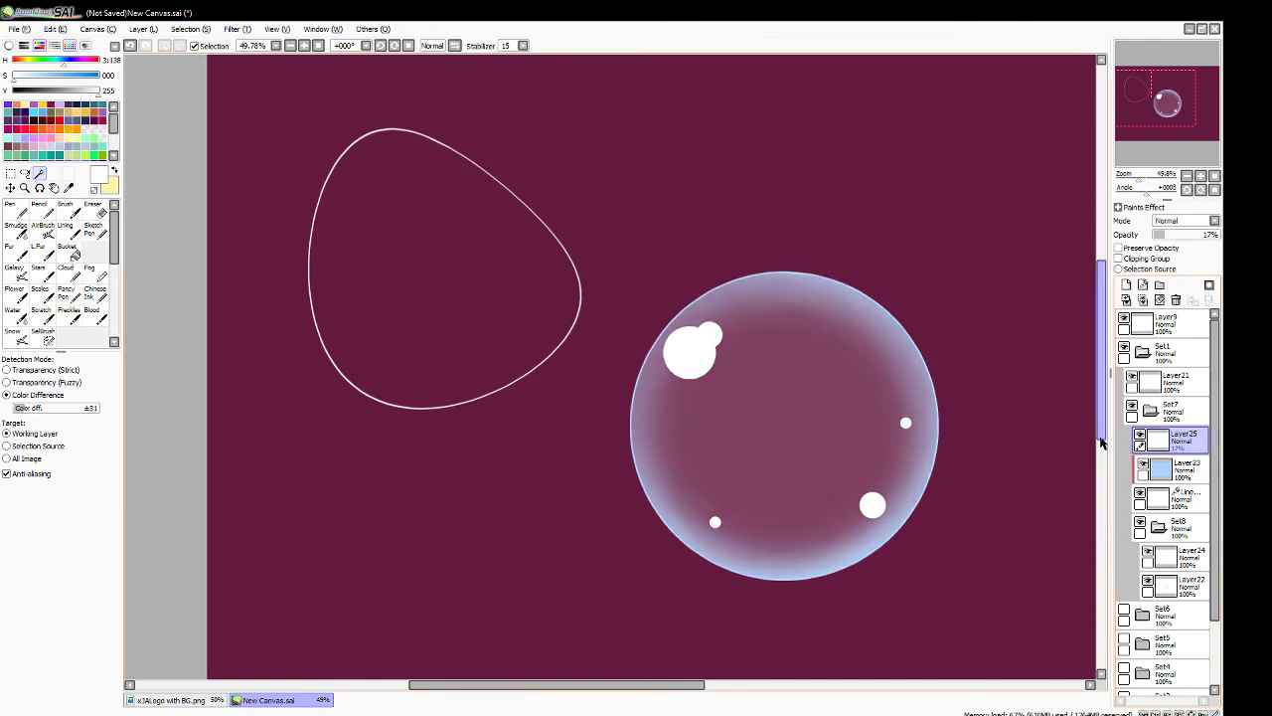
click(1140, 437)
click(1140, 438)
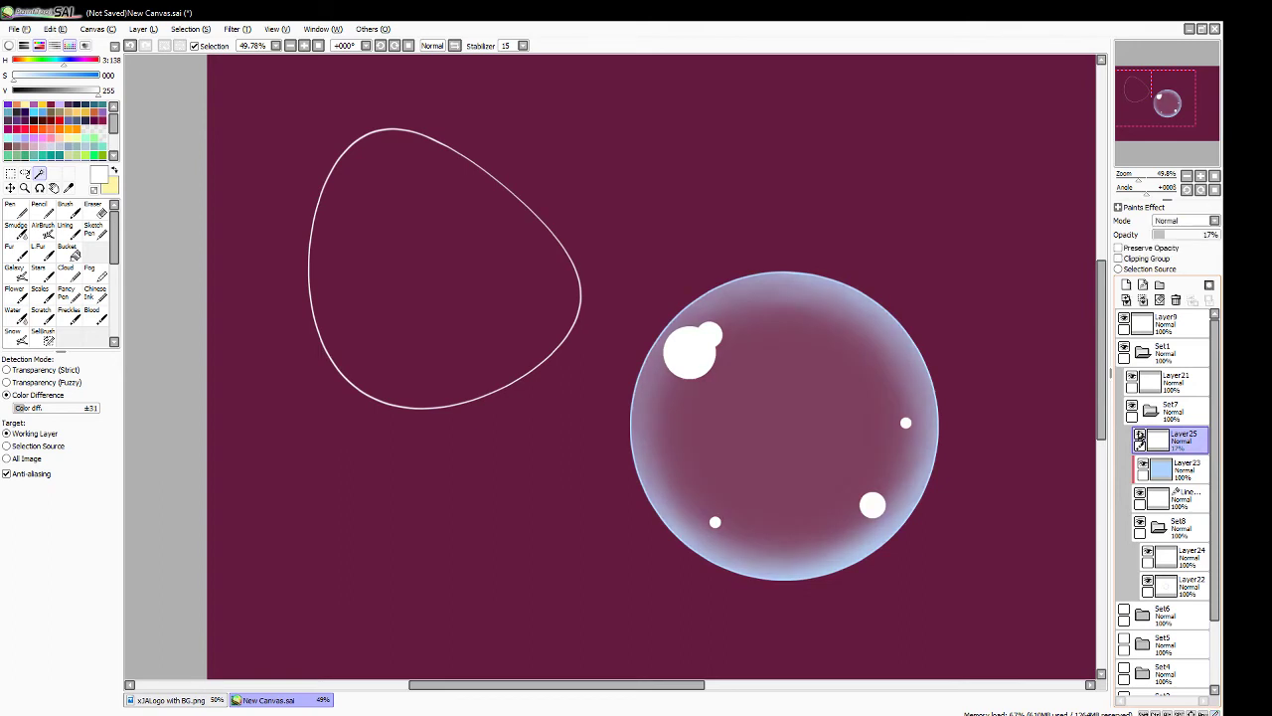
click(1140, 437)
click(1141, 437)
click(1140, 437)
click(1140, 437)
click(1140, 438)
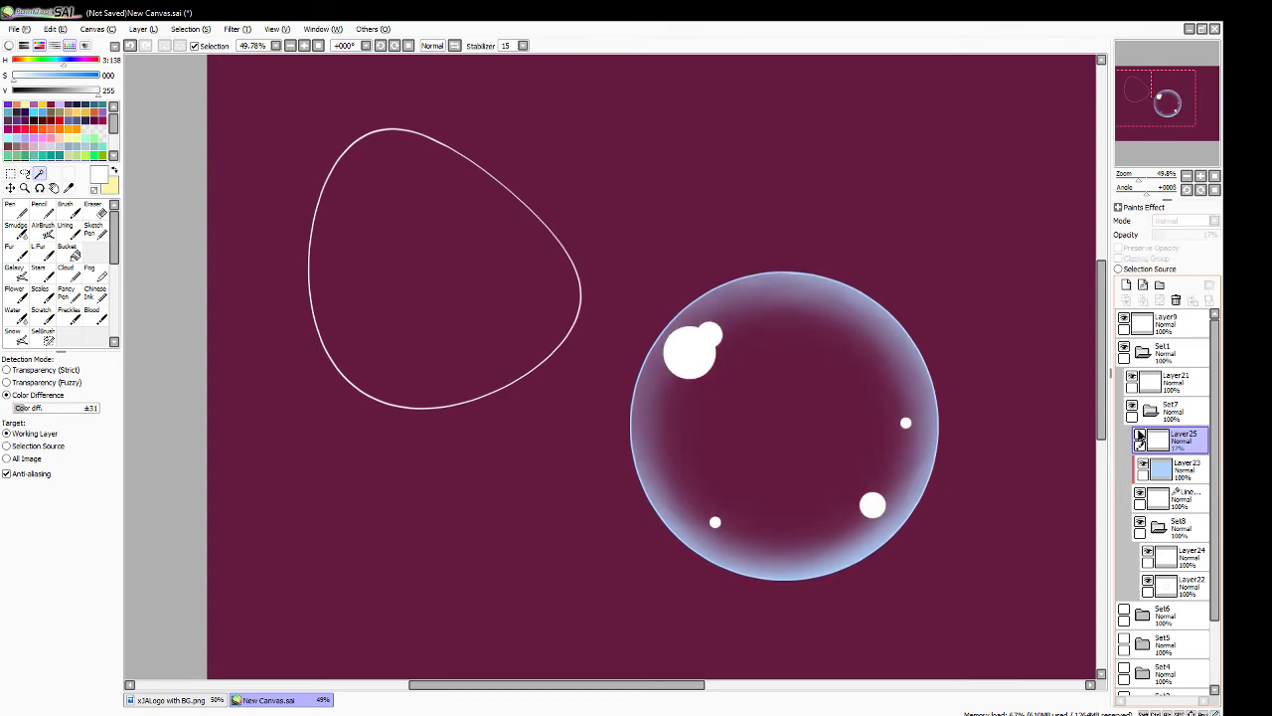
click(1140, 437)
- Collapse the bubble's layer set and place Layer21 in a new layer set with another set nested below it
click(1151, 414)
click(1151, 413)
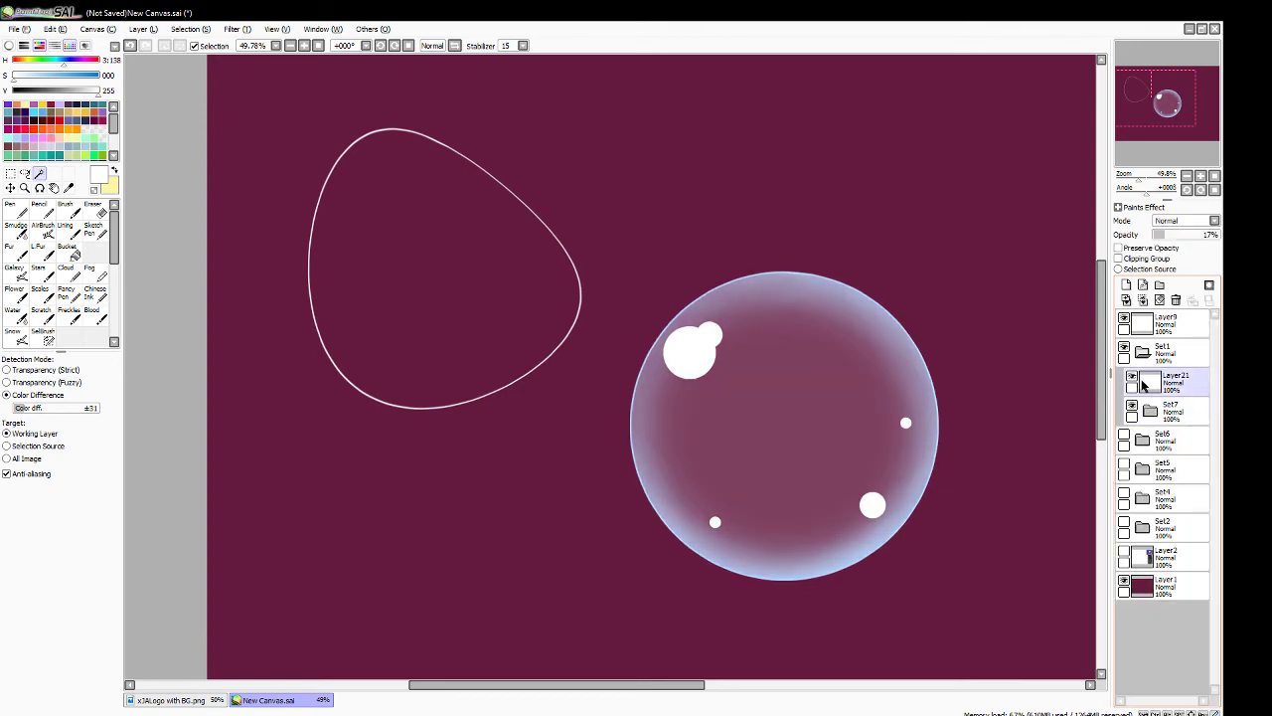
click(1159, 285)
drag(1181, 411, 1188, 453)
click(1159, 285)
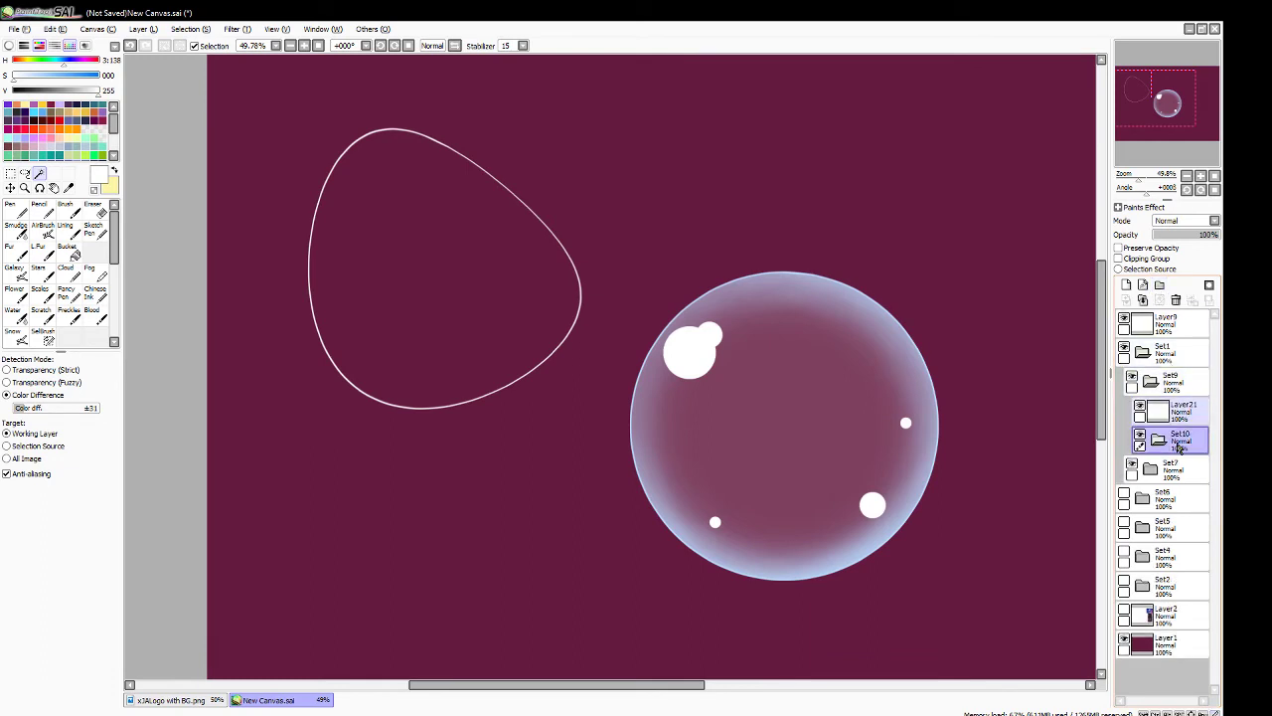
- Choose bright green as the drawing color and purple as the secondary color
scroll(1143, 149, down, 2)
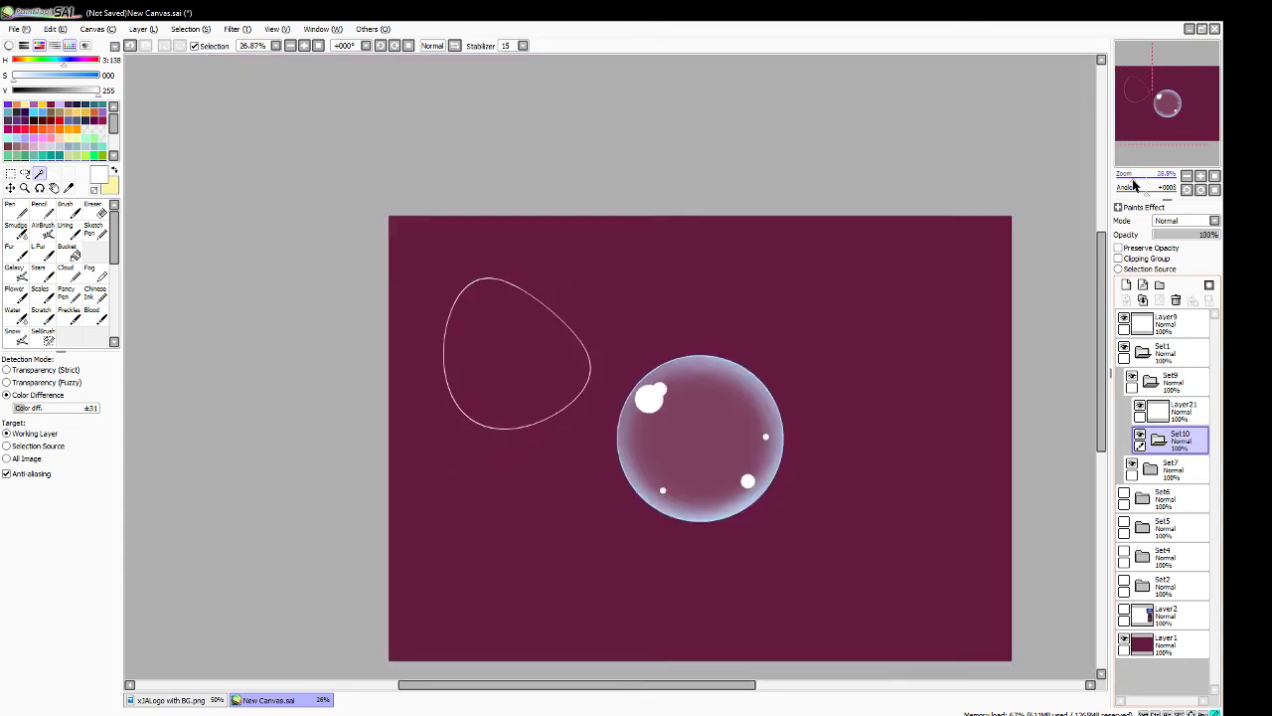
scroll(1148, 159, up, 3)
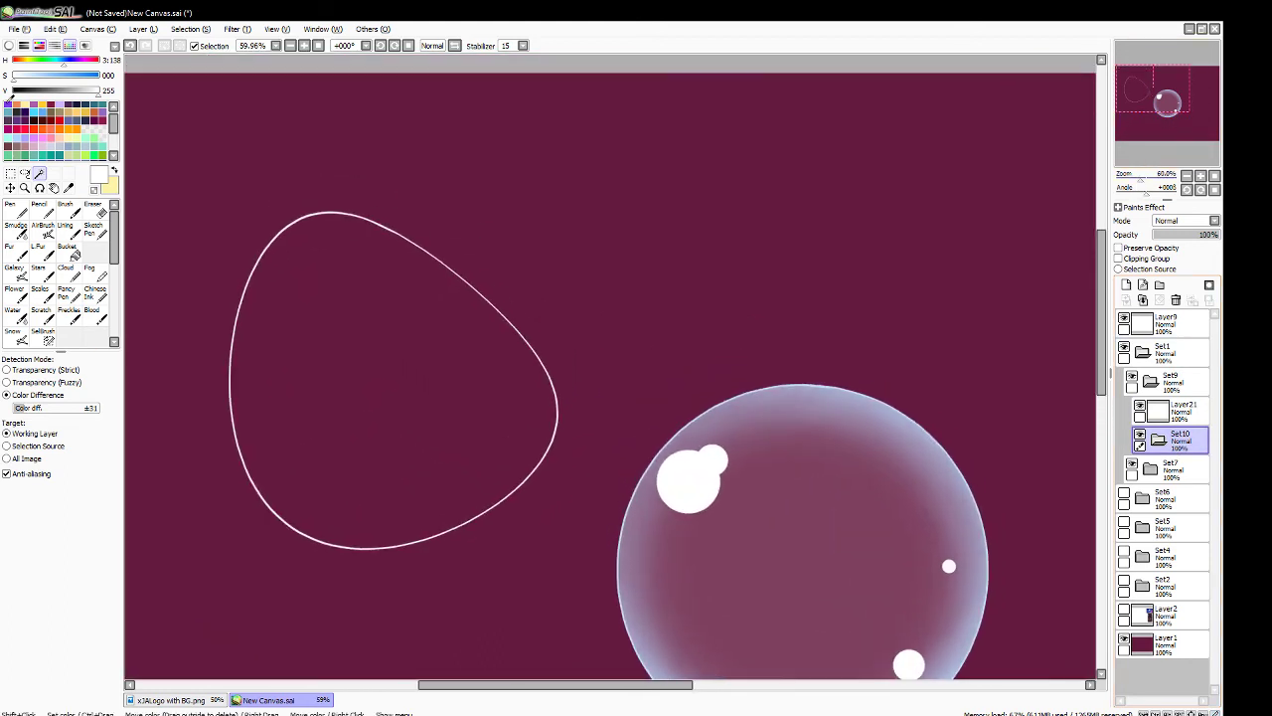
click(12, 128)
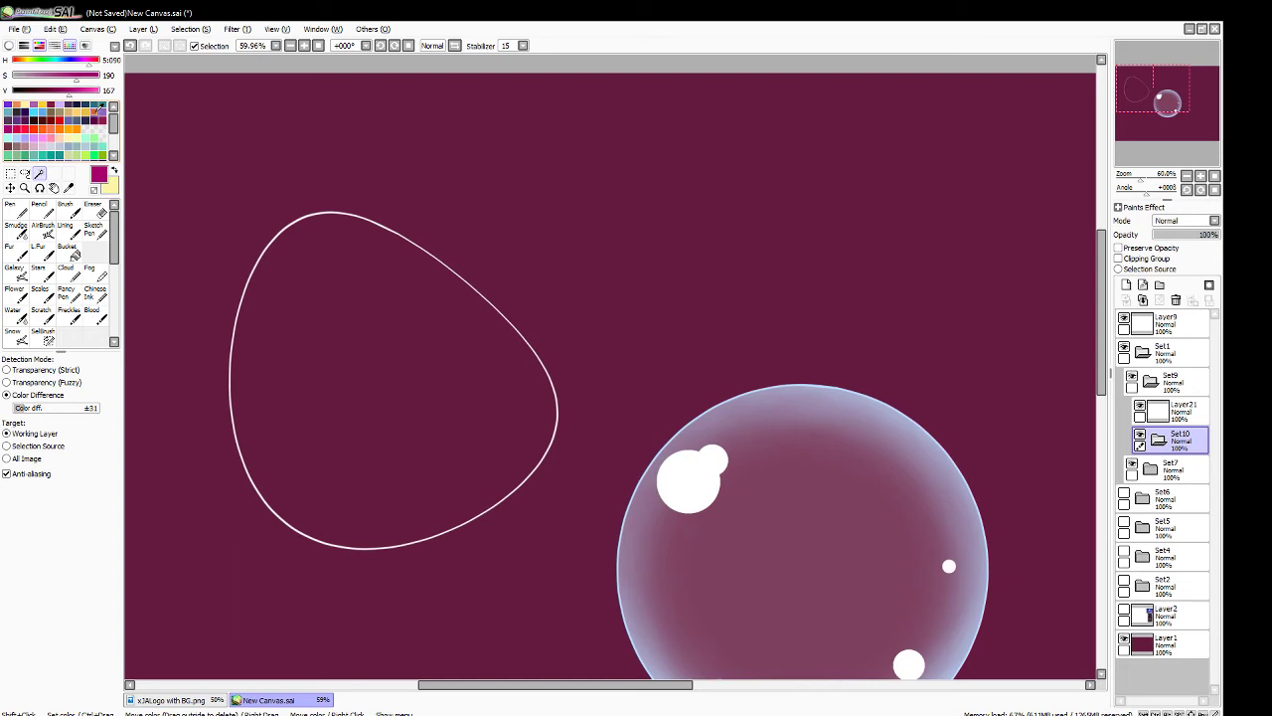
click(104, 109)
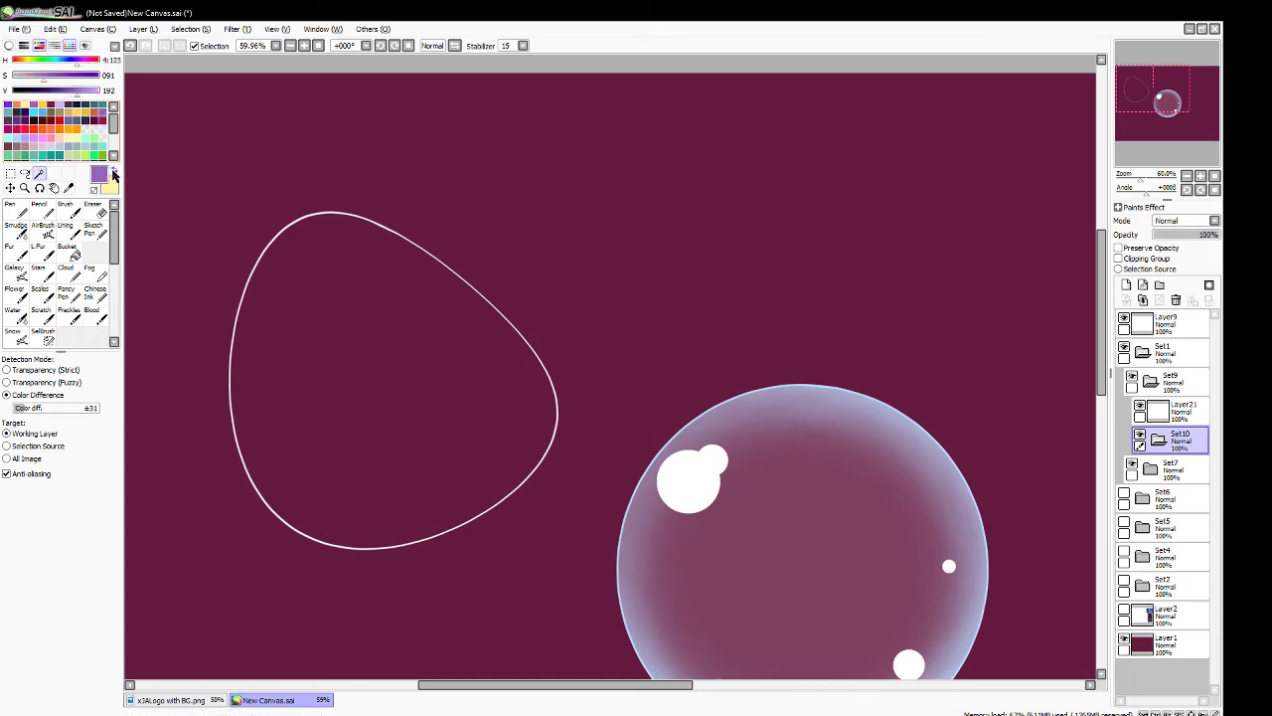
click(113, 173)
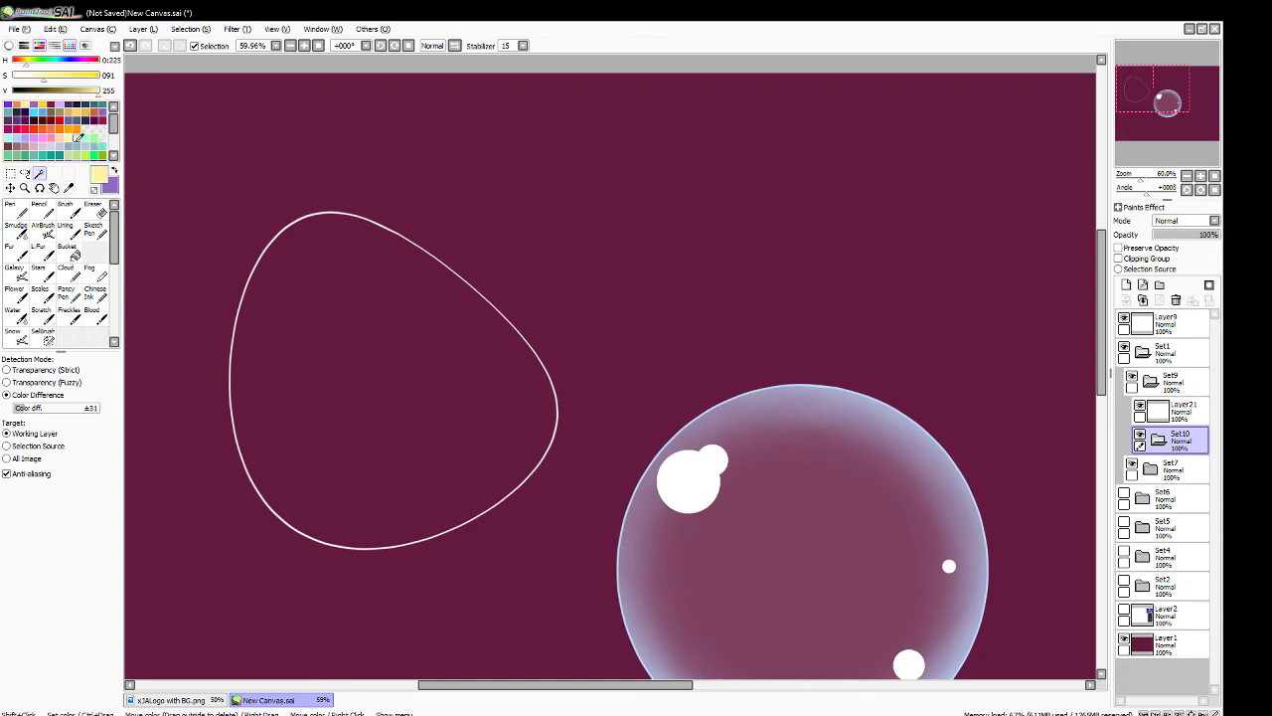
click(101, 154)
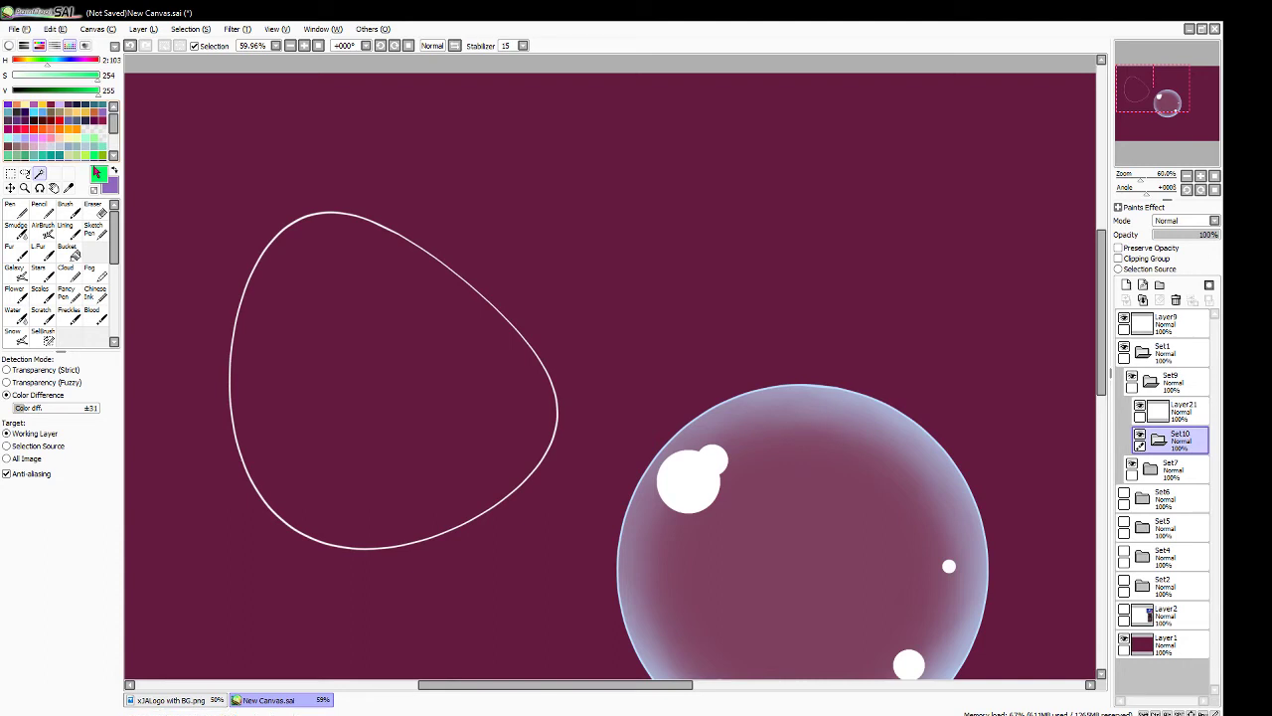
- On a new layer inside Set10, paint bright green over the outlined shape's upper part and purple over its lower part with the Pencil
click(43, 215)
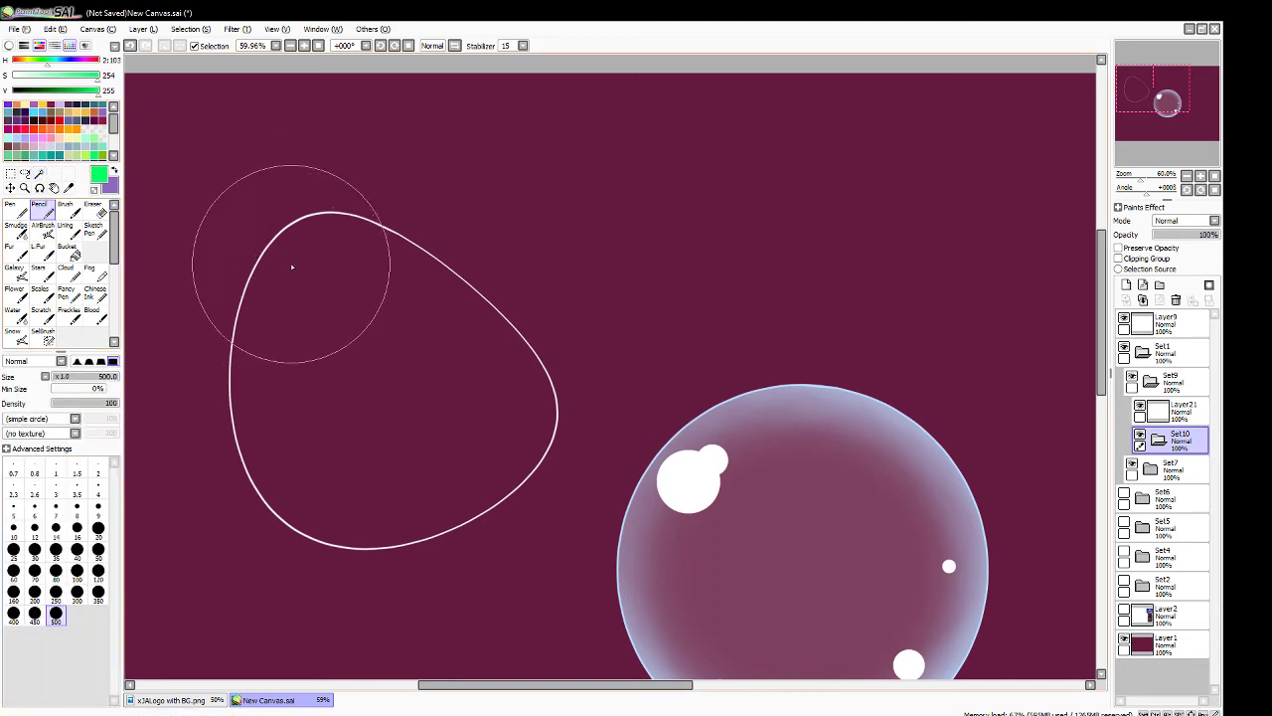
click(1126, 284)
mouse_move(242, 213)
mouse_down()
mouse_move(343, 245)
mouse_move(305, 314)
mouse_move(447, 294)
mouse_move(260, 304)
mouse_move(239, 368)
mouse_up()
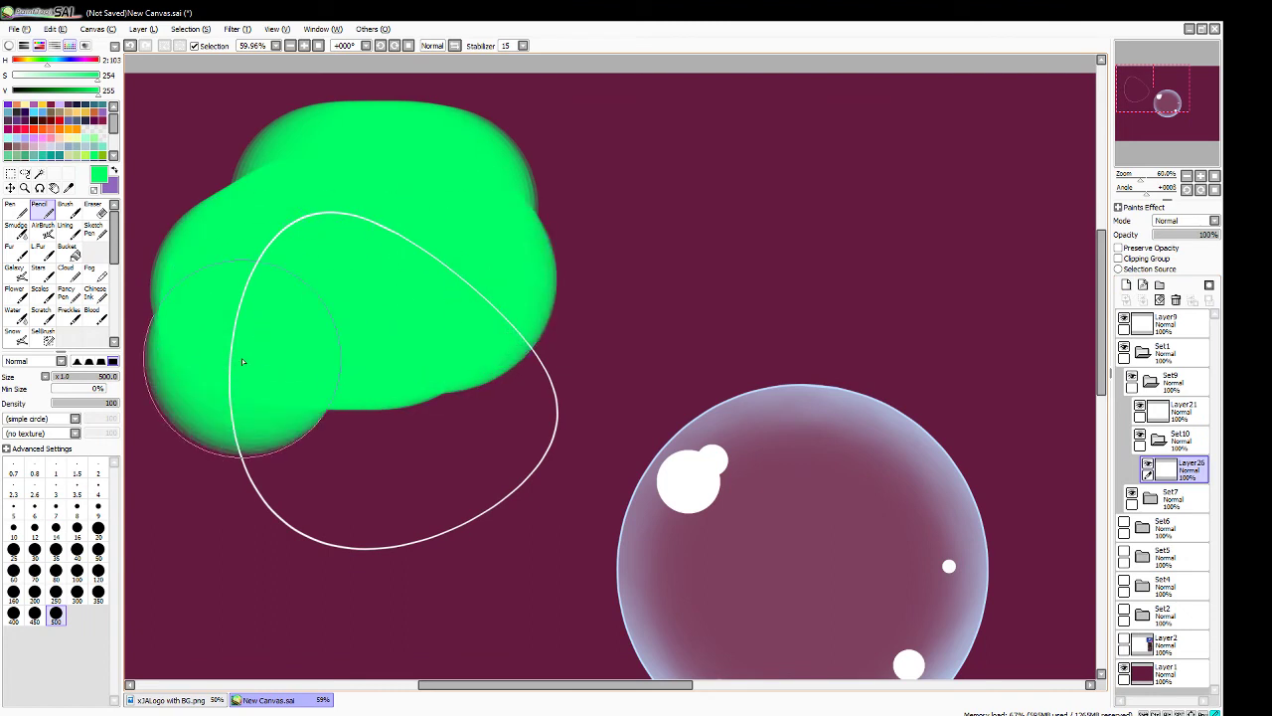
click(112, 171)
mouse_move(587, 417)
mouse_down()
mouse_move(572, 390)
mouse_move(394, 477)
mouse_move(550, 422)
mouse_move(381, 486)
mouse_move(284, 487)
mouse_up()
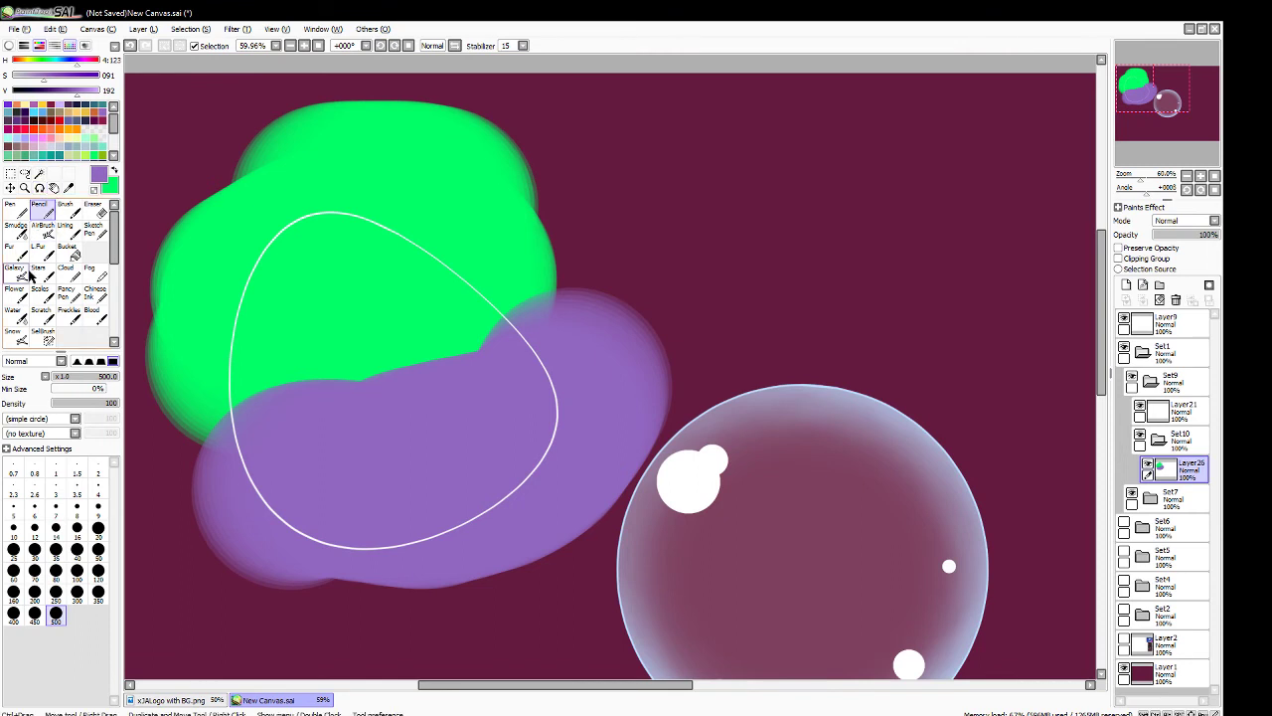
- Blend the boundary between the green and purple areas with the Smudge tool until the colors form a gradual transition
click(16, 227)
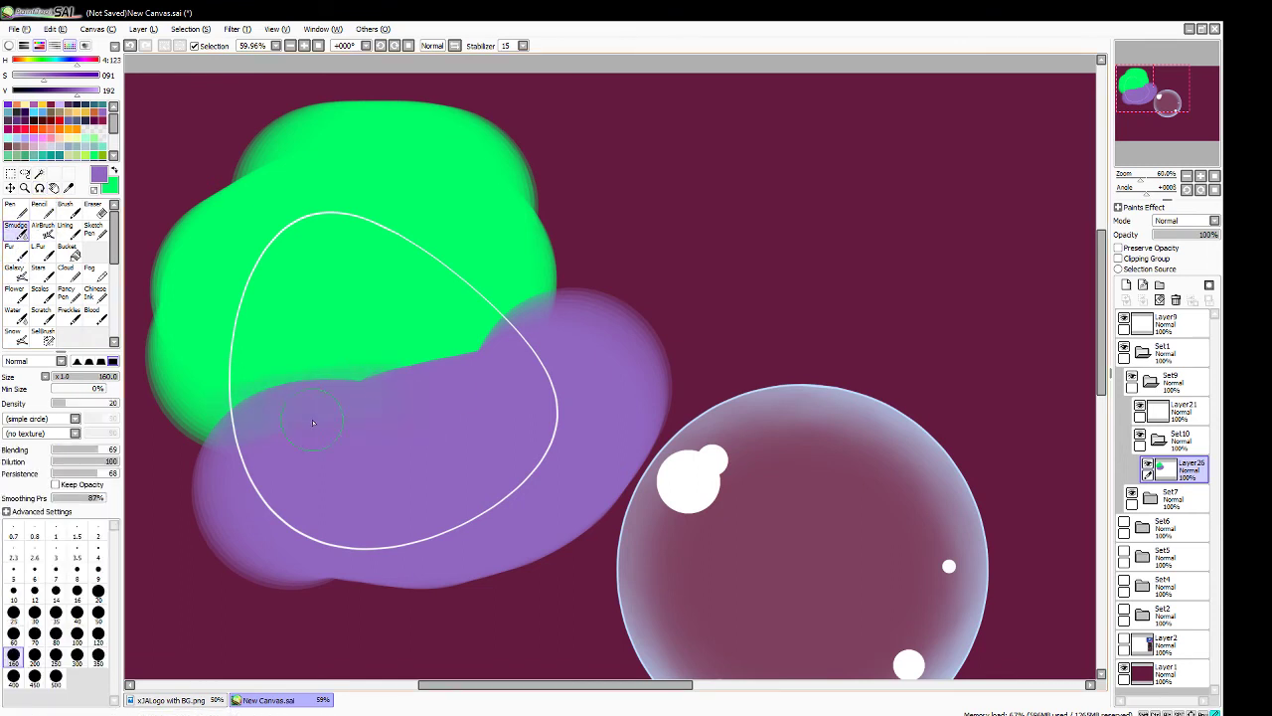
mouse_move(312, 423)
mouse_down()
mouse_move(398, 378)
mouse_move(261, 376)
mouse_move(368, 350)
mouse_move(483, 347)
mouse_up()
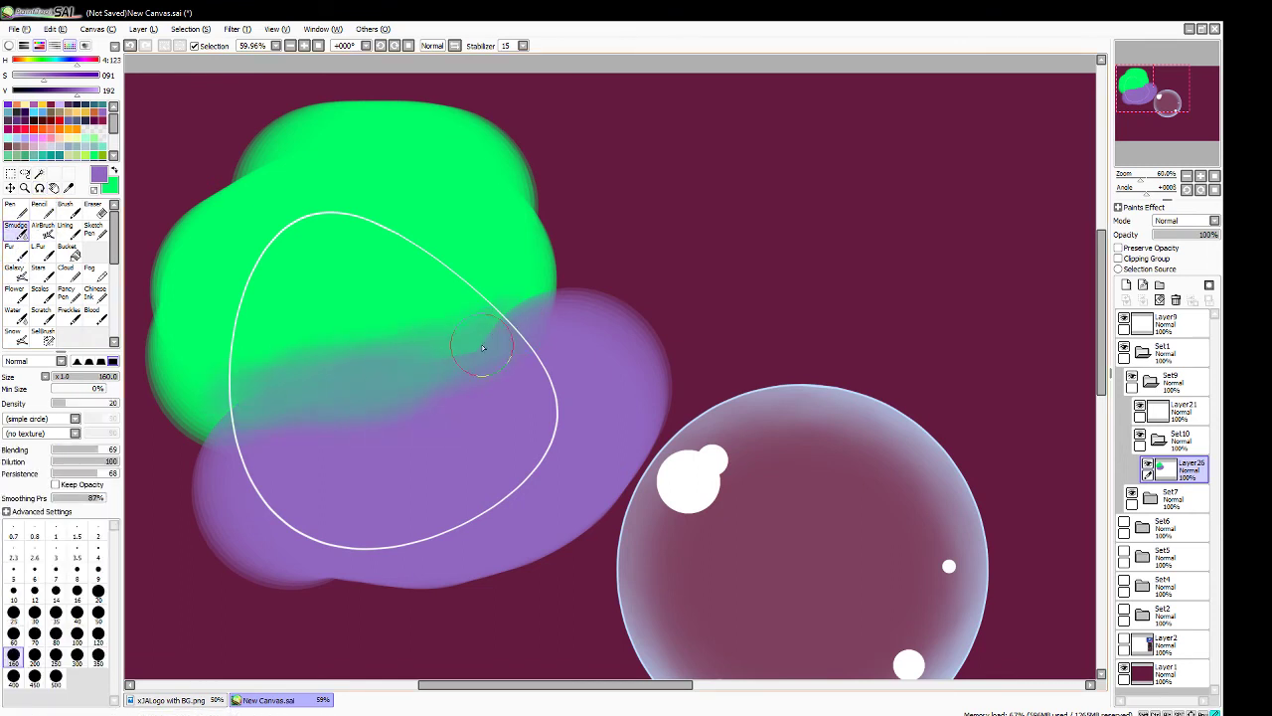
mouse_move(462, 391)
mouse_down()
mouse_move(421, 365)
mouse_move(338, 353)
mouse_up()
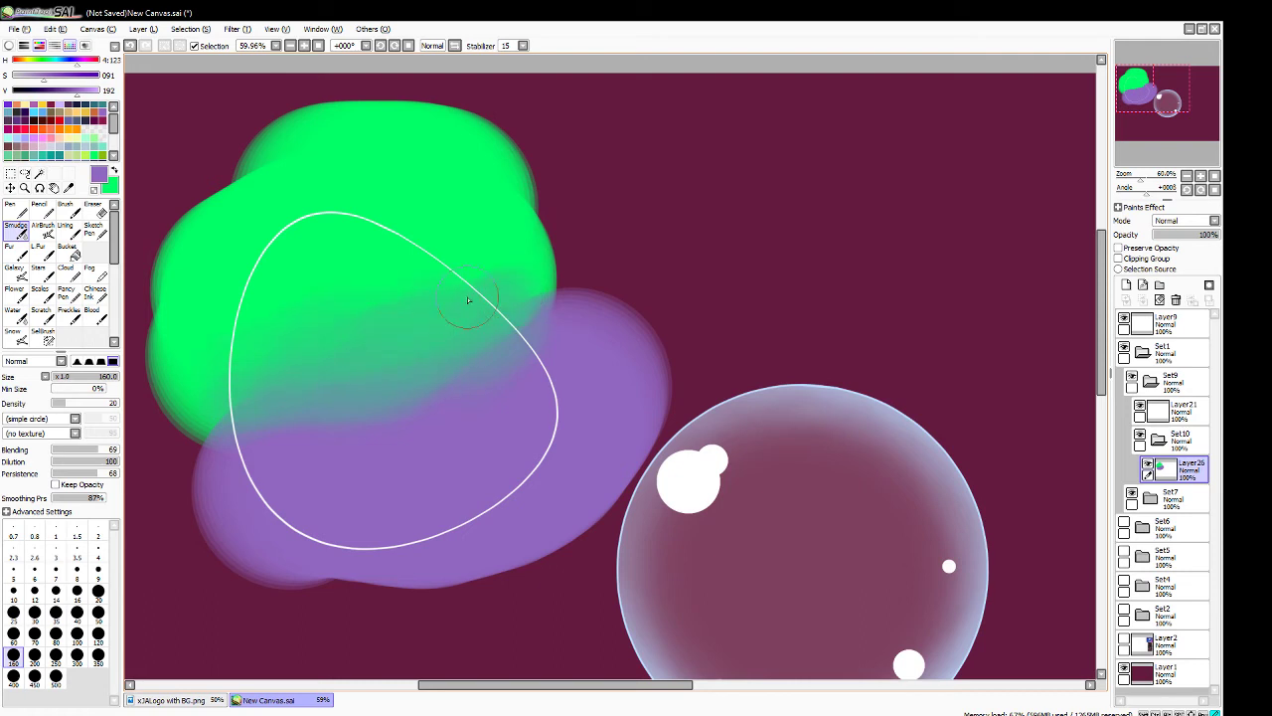
mouse_move(468, 299)
mouse_down()
mouse_move(369, 355)
mouse_move(355, 384)
mouse_move(557, 407)
mouse_up()
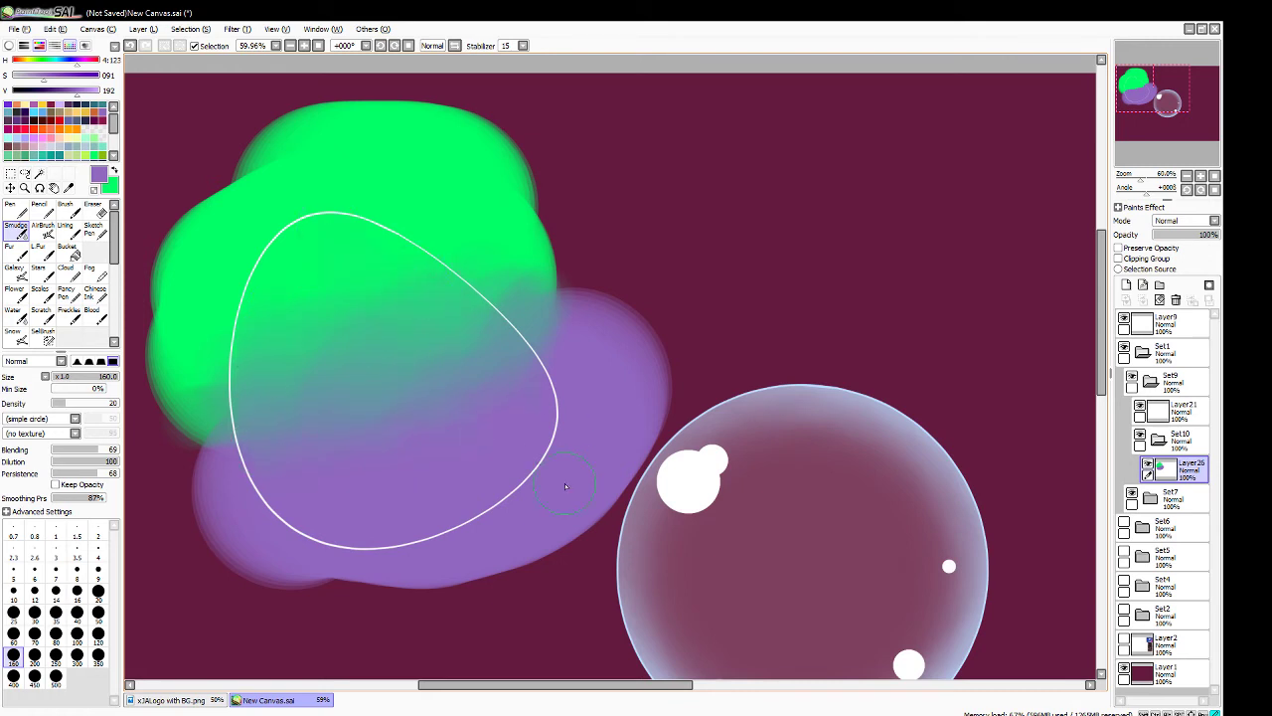
mouse_move(438, 387)
mouse_down()
mouse_move(440, 345)
mouse_move(265, 441)
mouse_move(312, 365)
mouse_move(430, 310)
mouse_move(362, 312)
mouse_up()
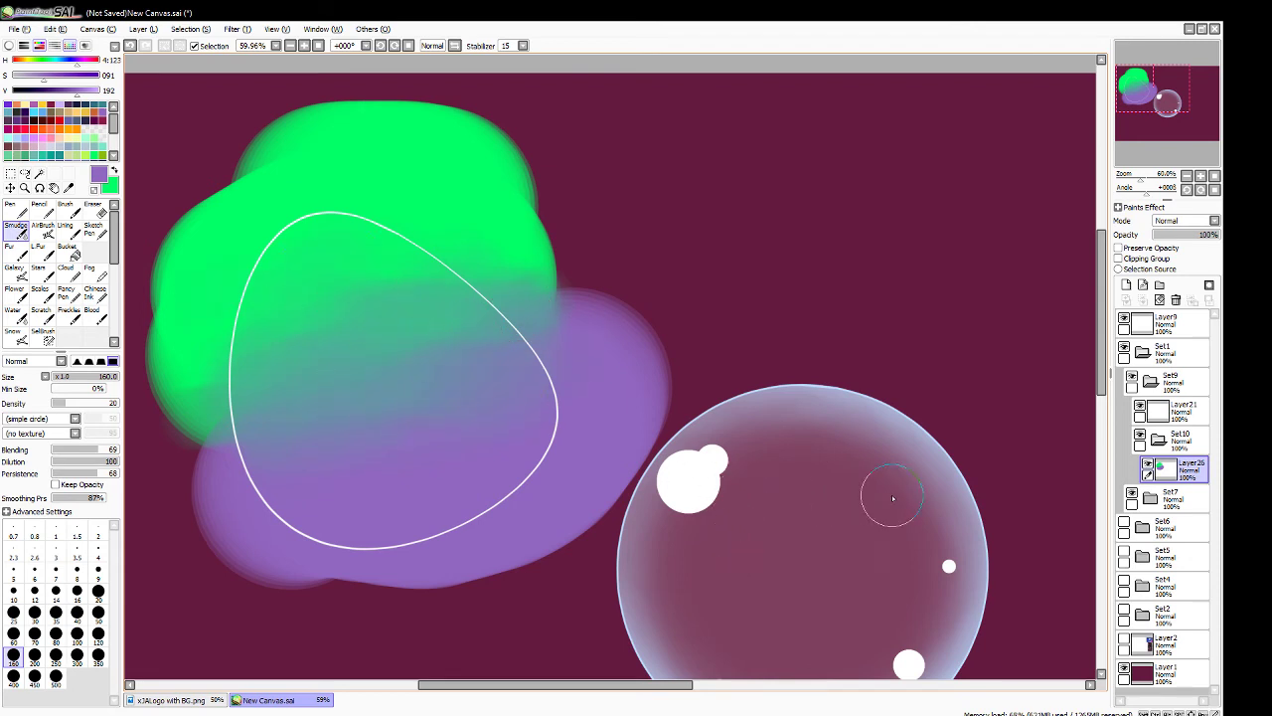
- Select the area outside the outline using Layer21, delete the excess color from Layer26, and clear the selection
click(40, 173)
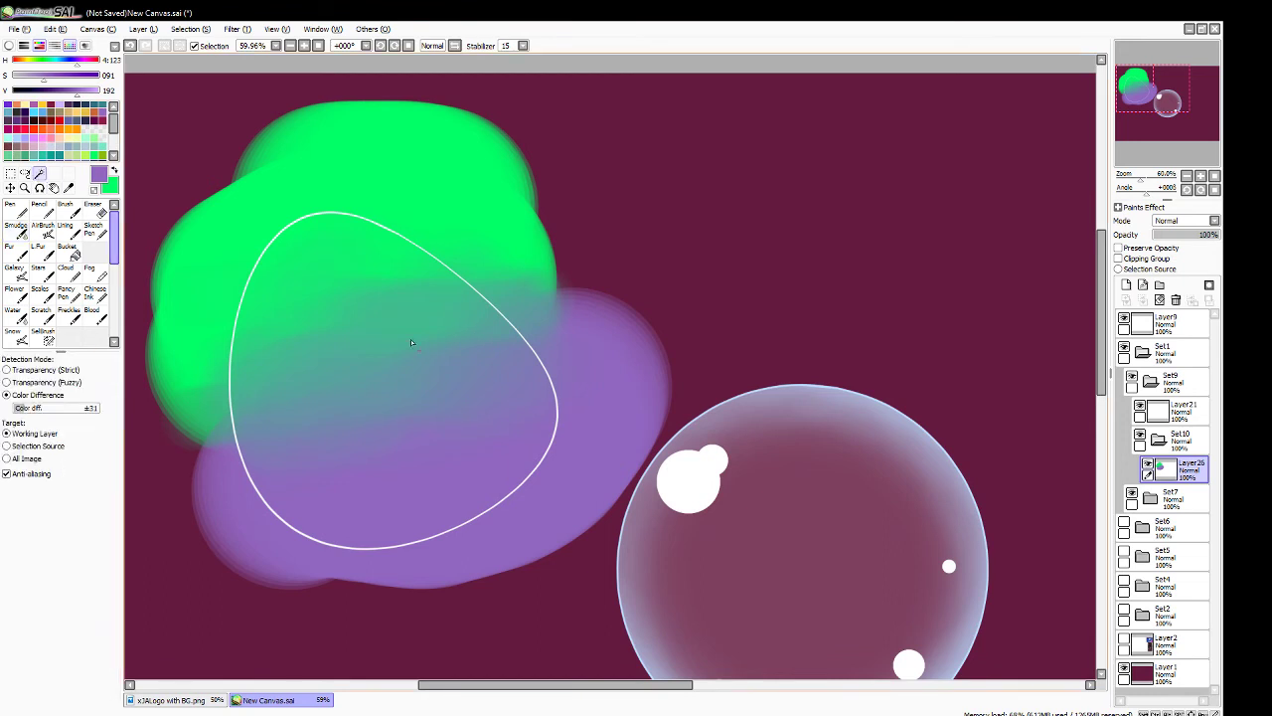
click(1149, 411)
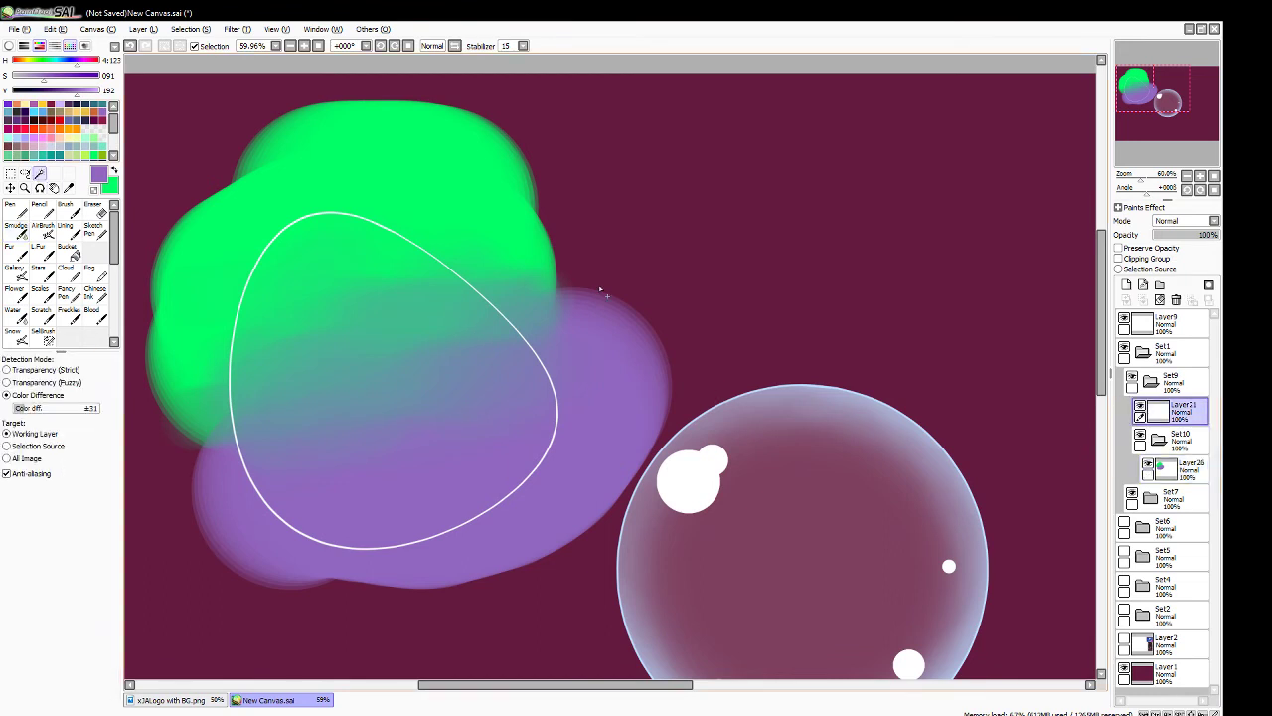
click(602, 289)
click(1195, 476)
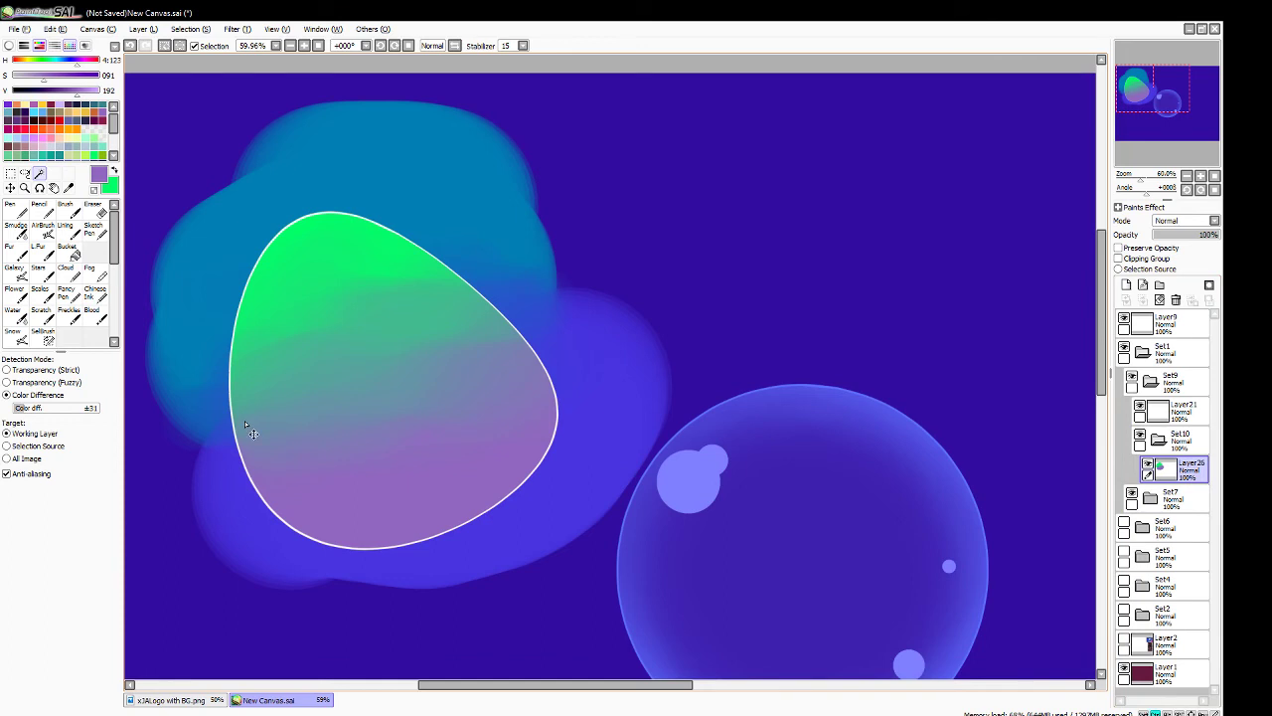
key(Delete)
key(ctrl+d)
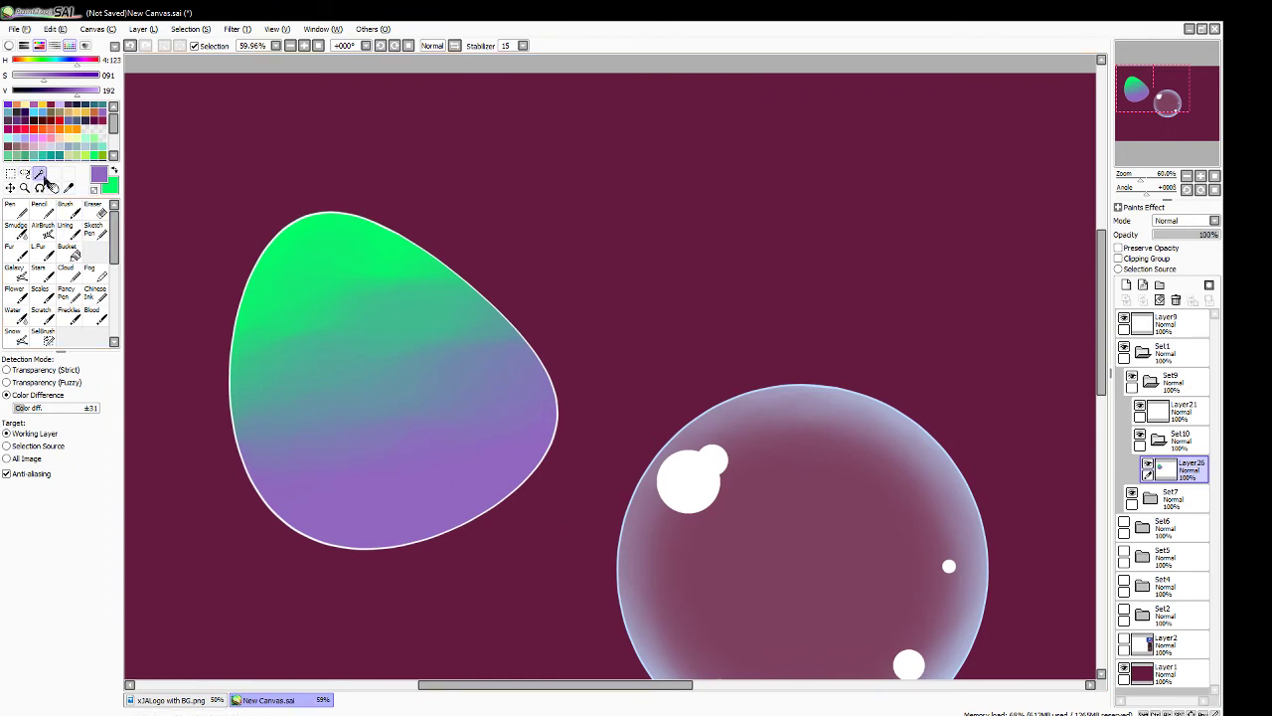
- Repeat the selection outside the outline using Layer21, return to Layer26, and undo the selection
click(1179, 418)
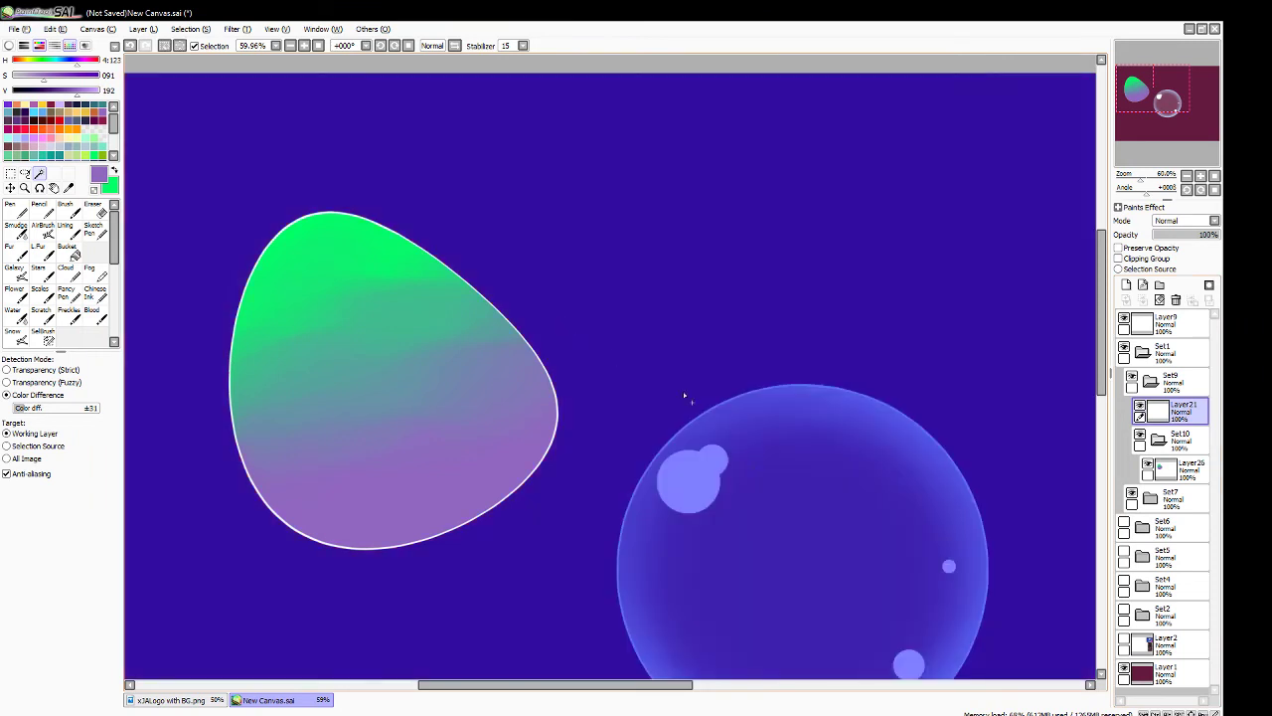
click(682, 395)
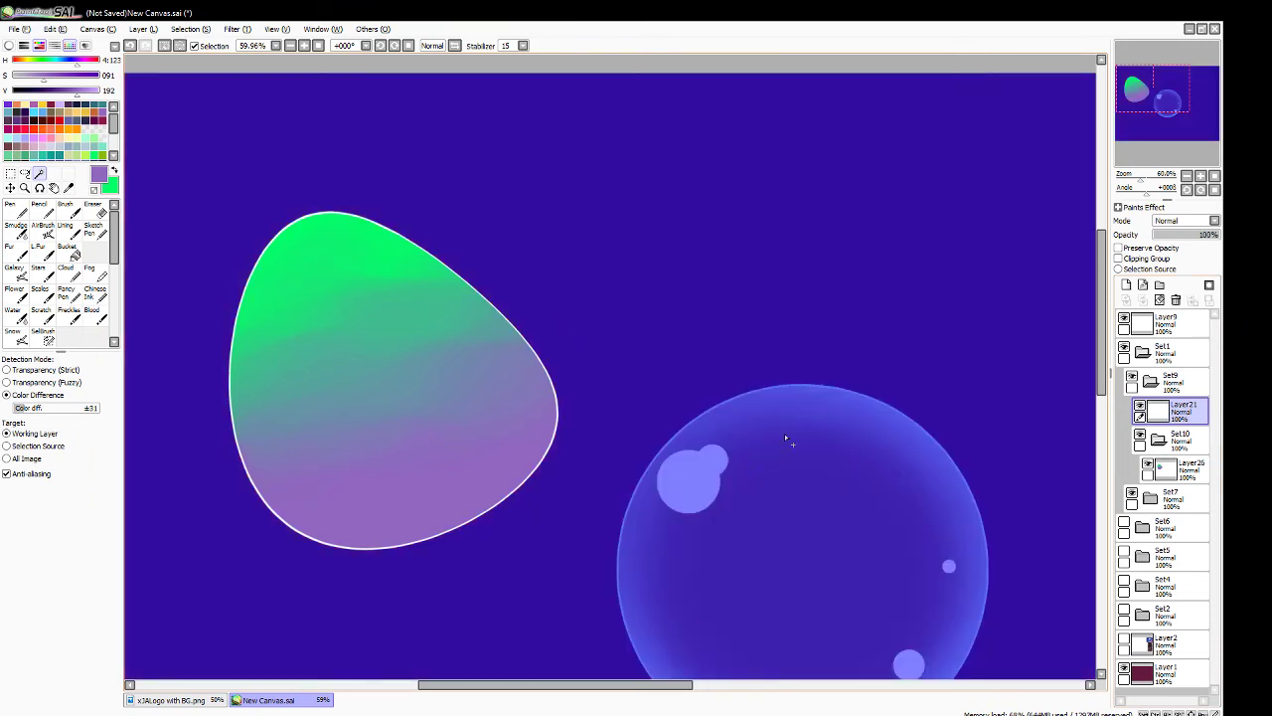
click(1190, 474)
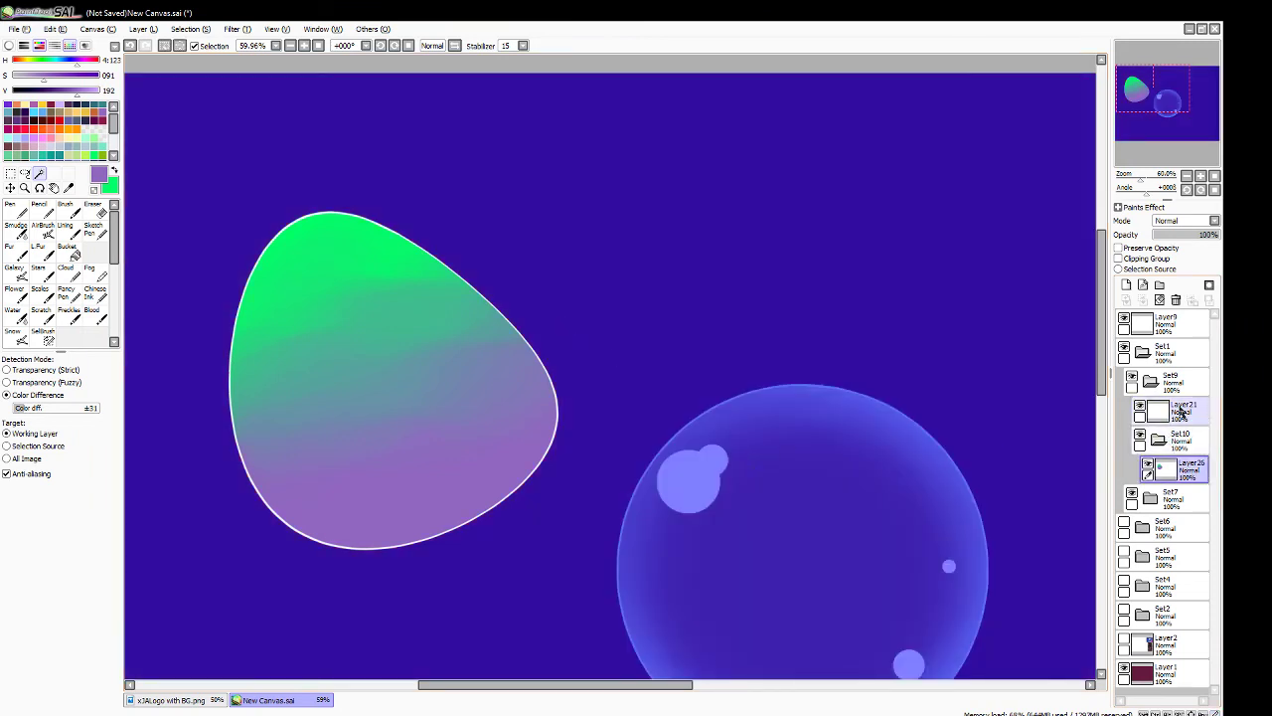
key(ctrl+z)
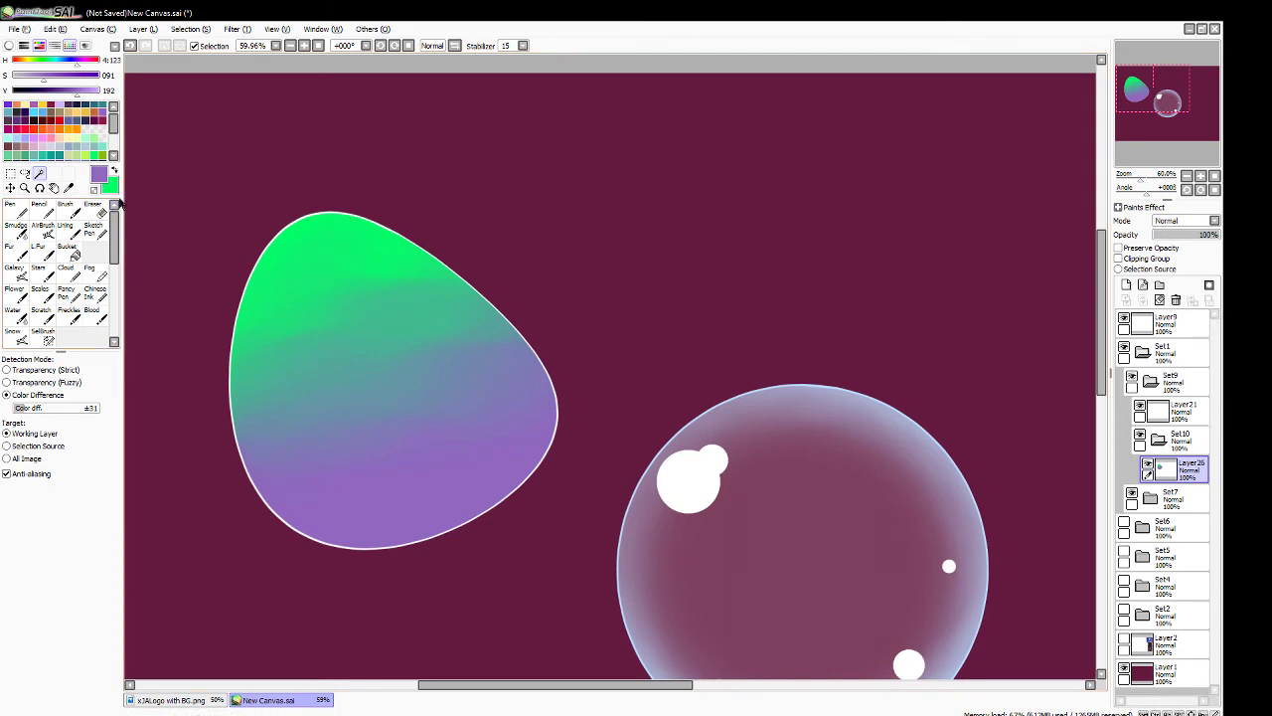
- Erase the shape's interior color with the soft Eraser at size 350, leaving a green-to-purple glow along the outline
click(92, 210)
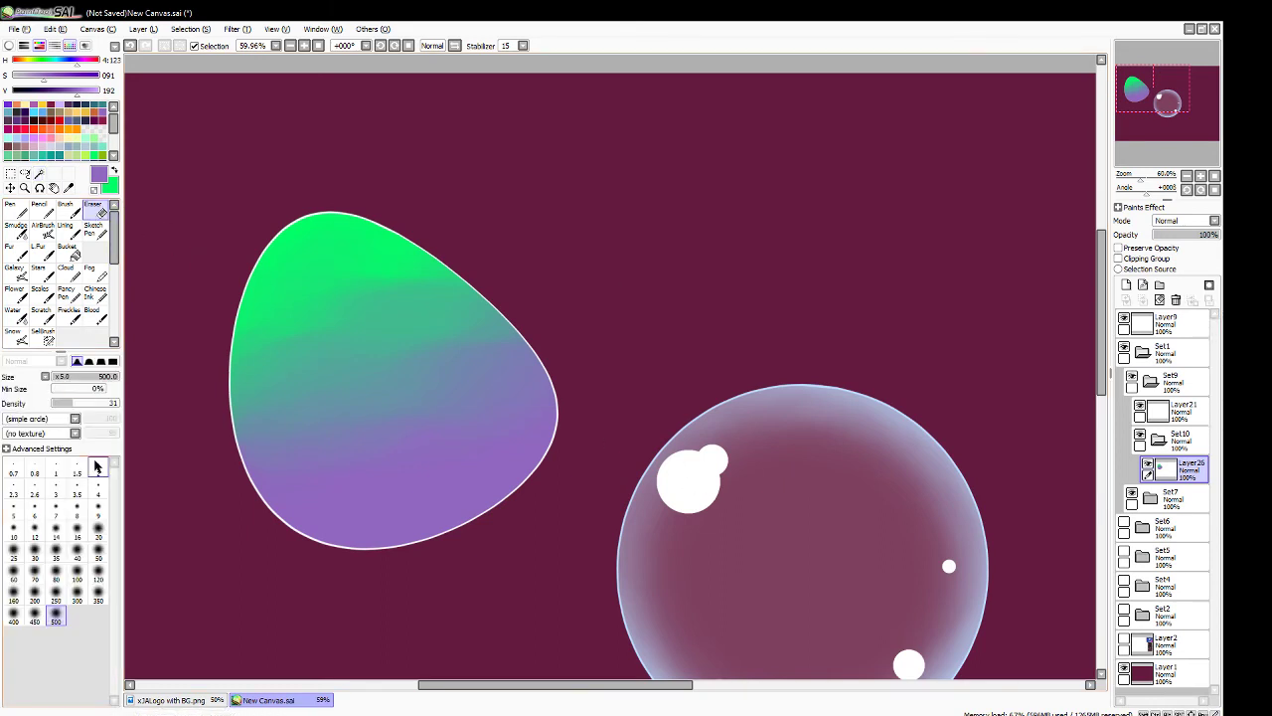
click(98, 598)
mouse_move(332, 304)
mouse_down()
mouse_move(364, 436)
mouse_move(376, 402)
mouse_move(435, 394)
mouse_move(369, 349)
mouse_move(421, 402)
mouse_move(476, 411)
mouse_move(339, 453)
mouse_move(317, 352)
mouse_move(330, 412)
mouse_move(382, 447)
mouse_move(362, 463)
mouse_move(336, 453)
mouse_move(320, 350)
mouse_move(352, 300)
mouse_move(377, 338)
mouse_move(348, 341)
mouse_move(343, 319)
mouse_move(387, 338)
mouse_move(372, 365)
mouse_move(338, 309)
mouse_move(351, 336)
mouse_move(333, 327)
mouse_move(460, 403)
mouse_move(392, 443)
mouse_move(457, 437)
mouse_move(482, 389)
mouse_move(448, 441)
mouse_move(328, 450)
mouse_move(306, 359)
mouse_move(310, 319)
mouse_move(339, 299)
mouse_move(476, 404)
mouse_move(438, 466)
mouse_move(337, 464)
mouse_move(284, 402)
mouse_move(307, 304)
mouse_move(356, 289)
mouse_move(332, 276)
mouse_move(423, 341)
mouse_move(447, 427)
mouse_move(344, 361)
mouse_move(332, 434)
mouse_up()
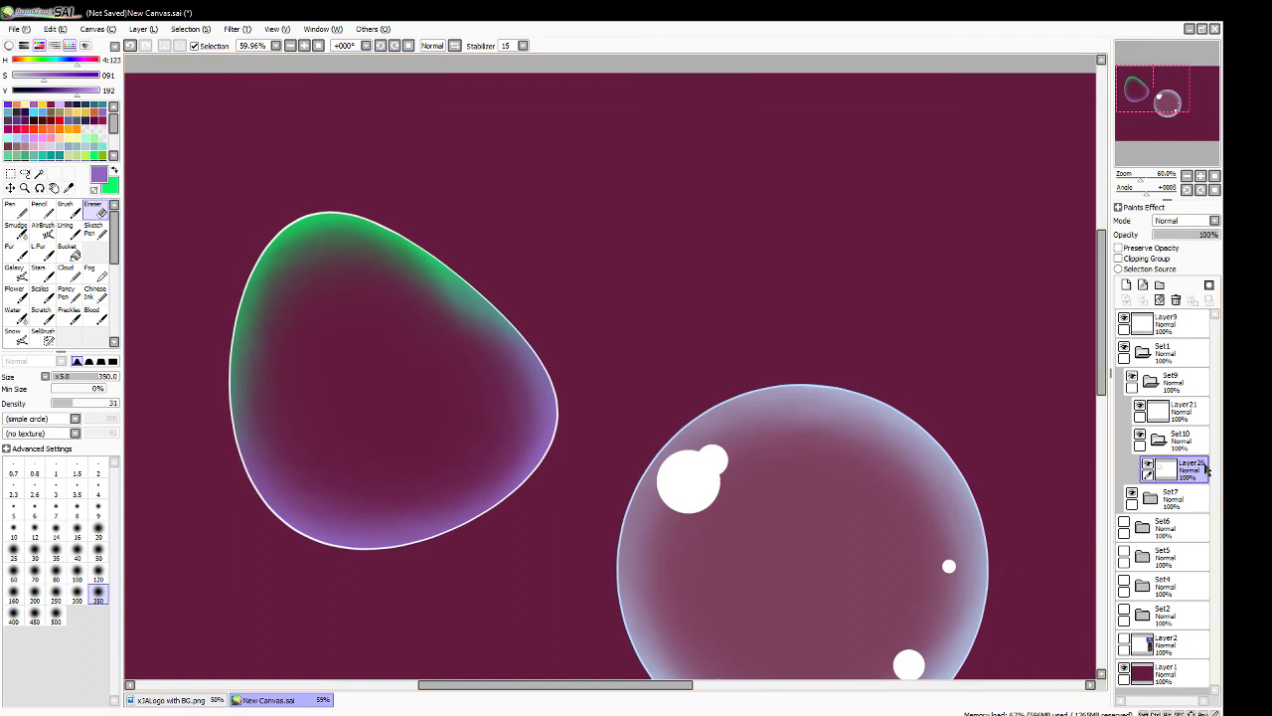
- Add a new layer above Layer26 for the highlights and change the drawing color to pure white
click(1126, 285)
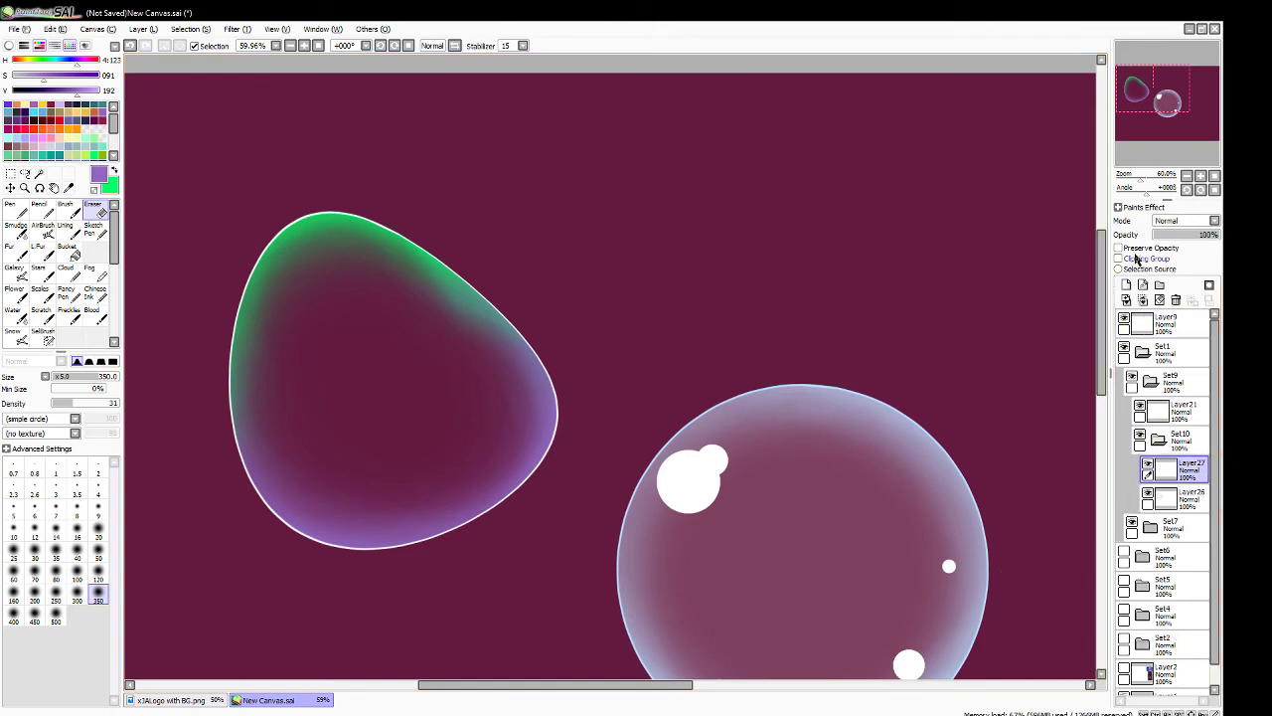
click(1136, 258)
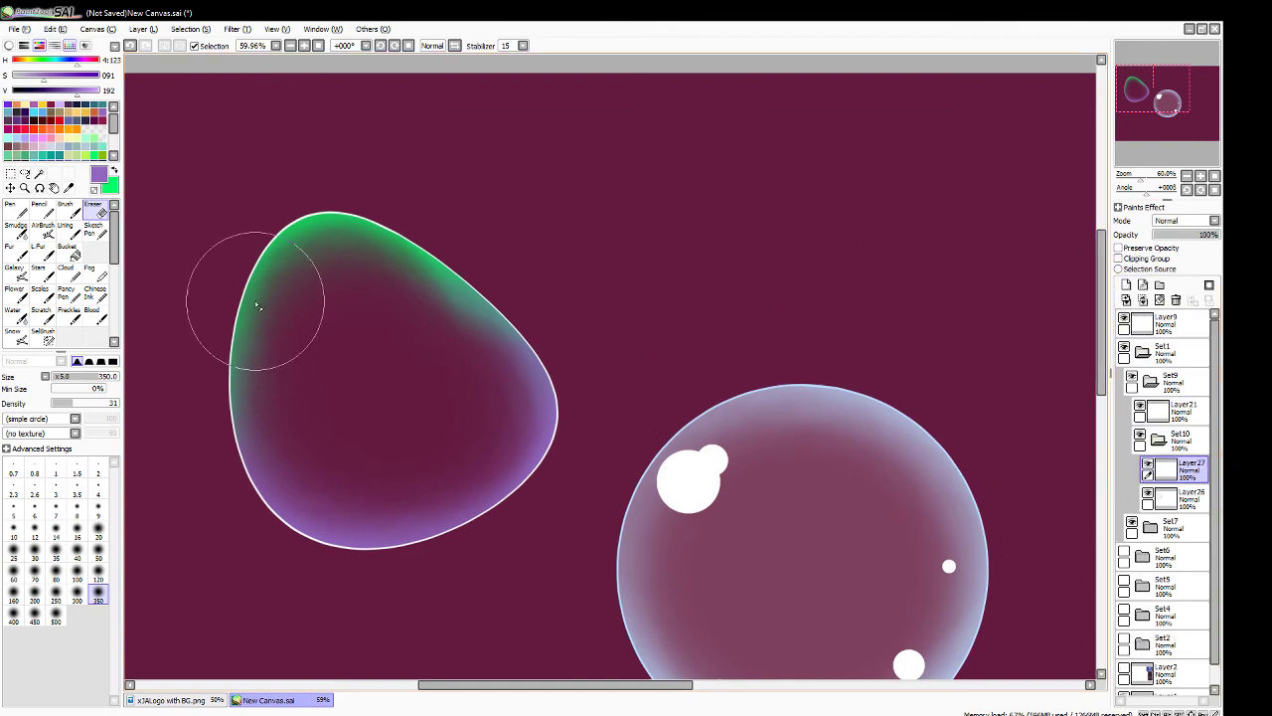
drag(77, 90, 144, 97)
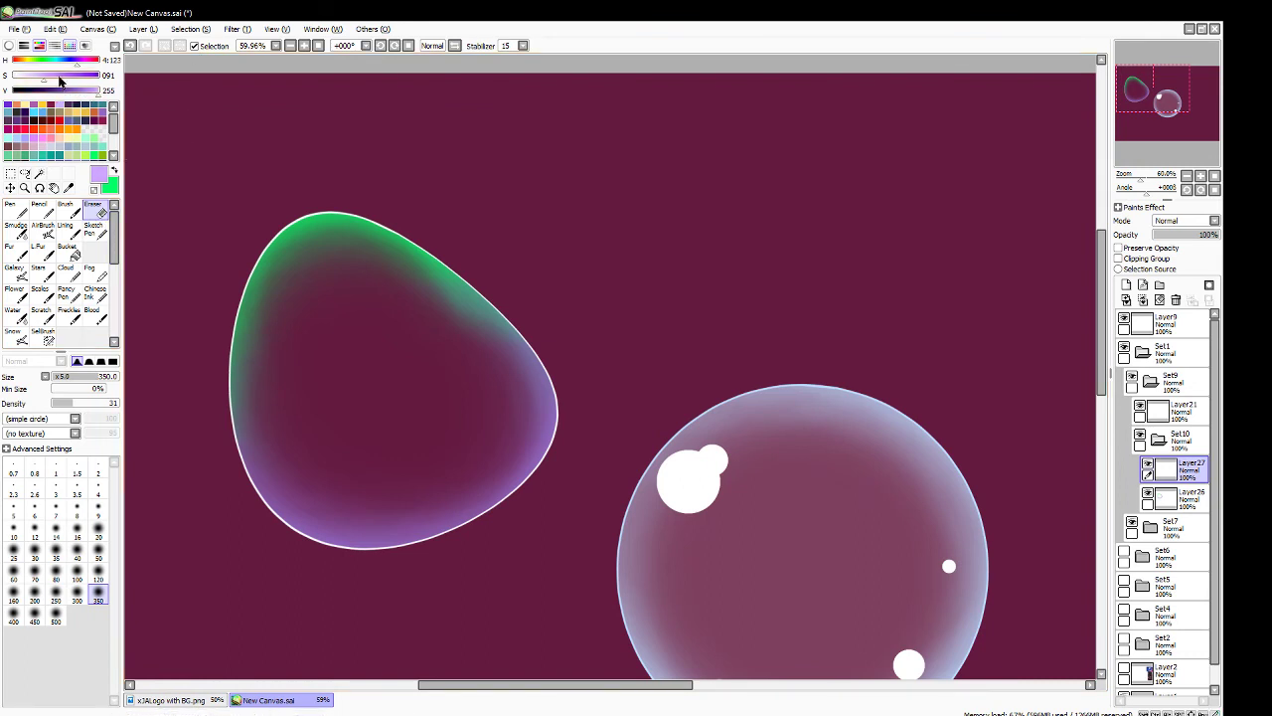
drag(37, 80, 12, 77)
- Dab a white Pencil highlight at size 100 near the shape's upper edge, with a size 50 dot overlapping its lower left
click(39, 209)
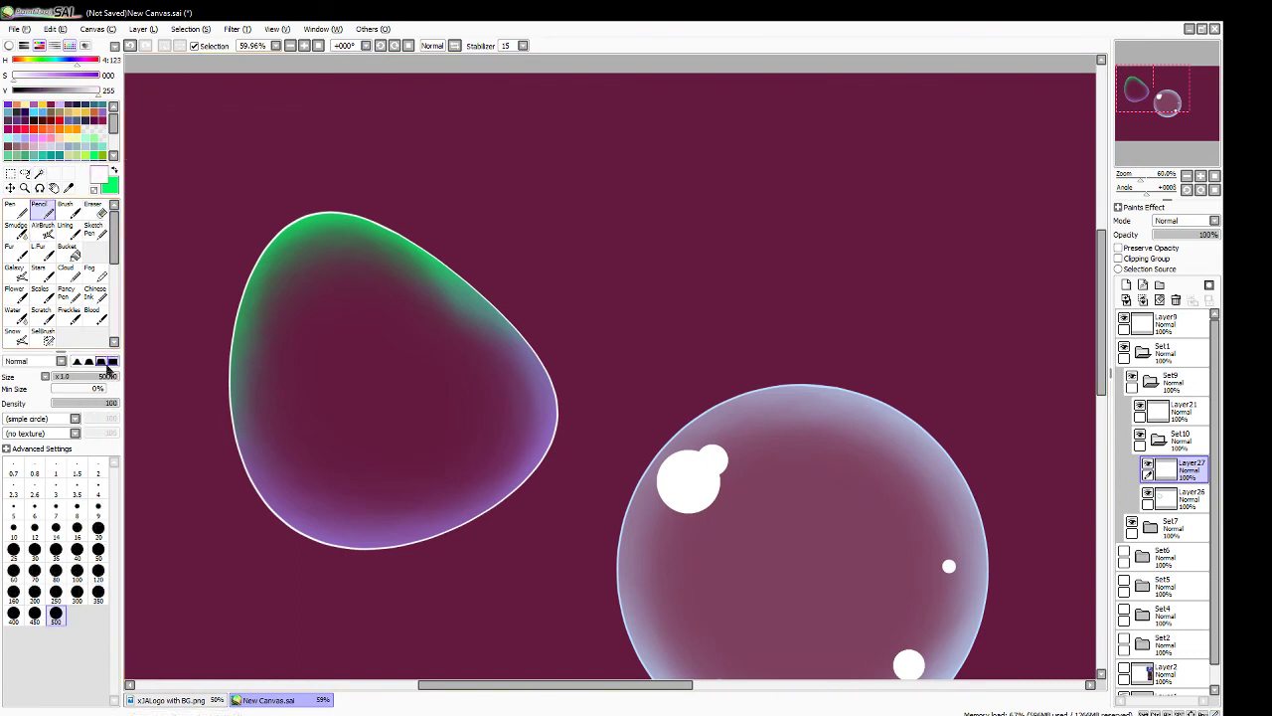
click(56, 549)
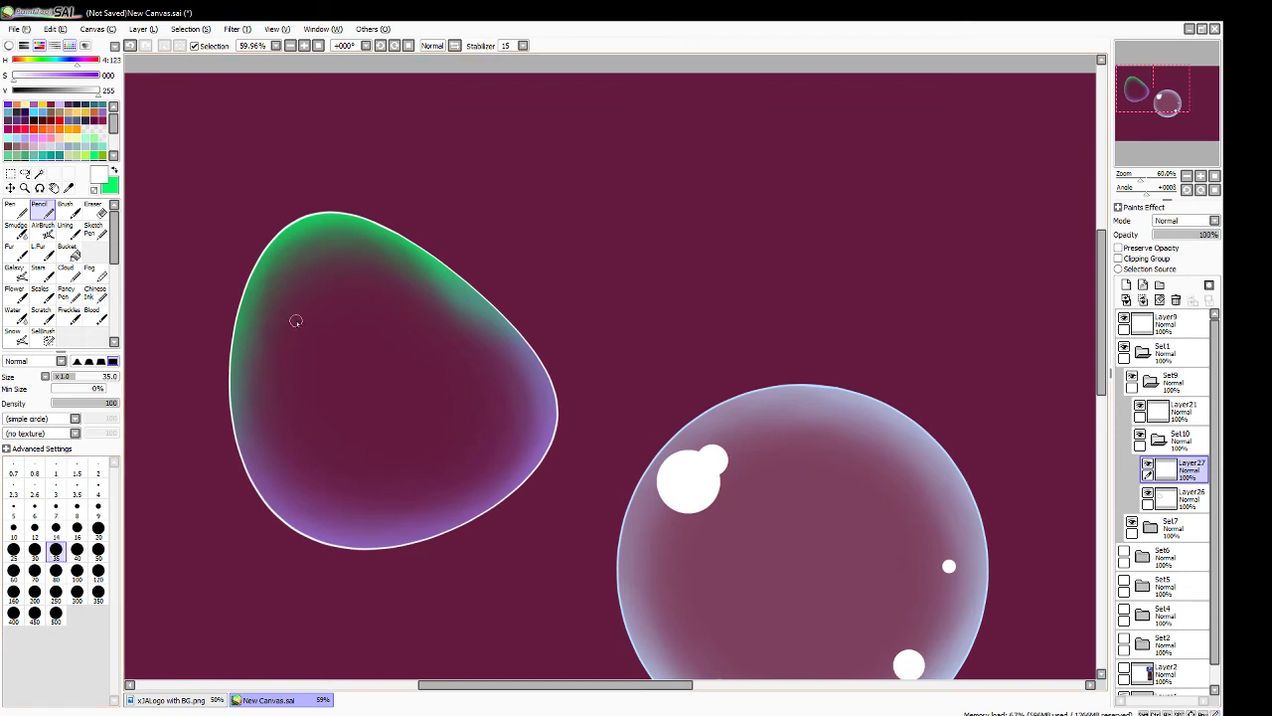
click(97, 548)
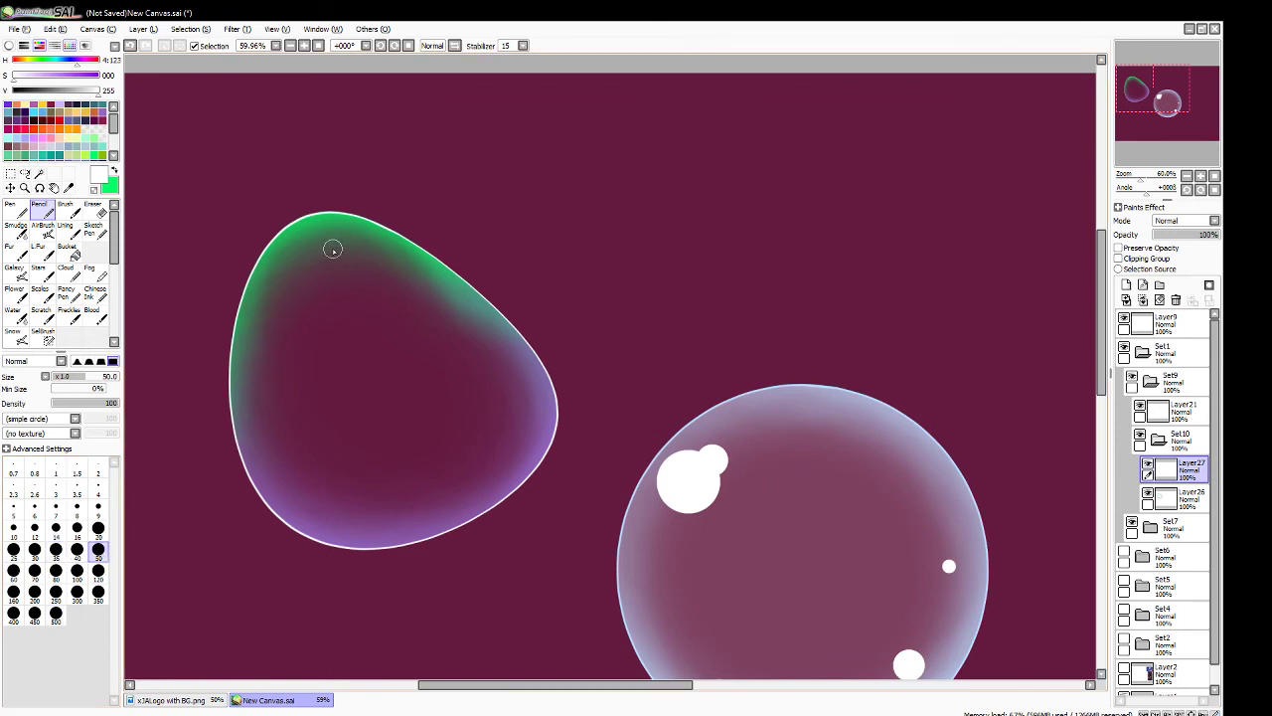
click(98, 569)
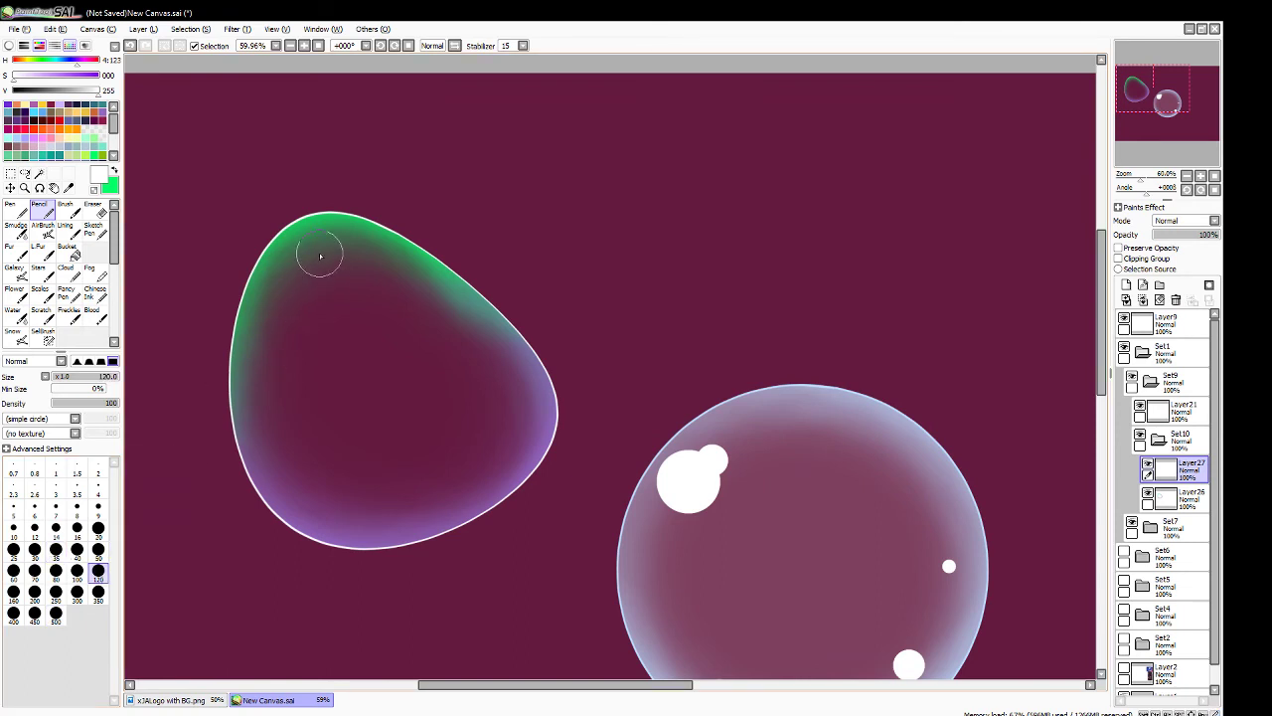
click(77, 570)
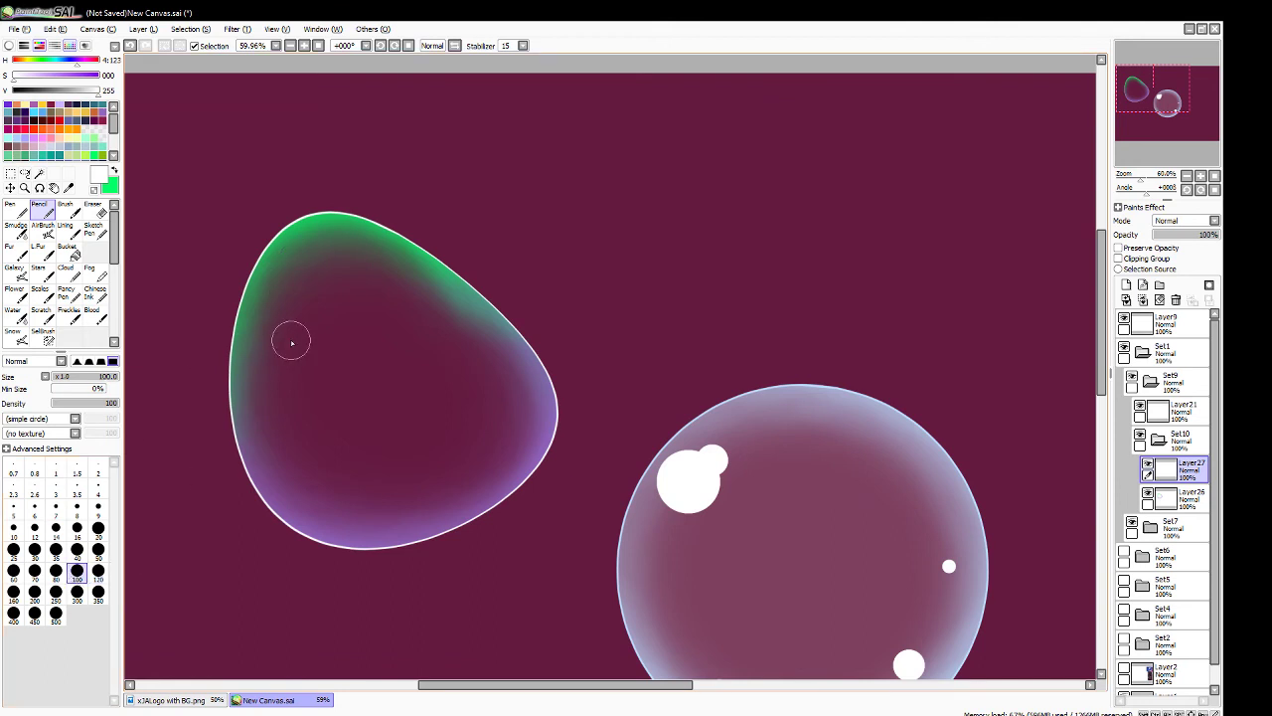
click(319, 249)
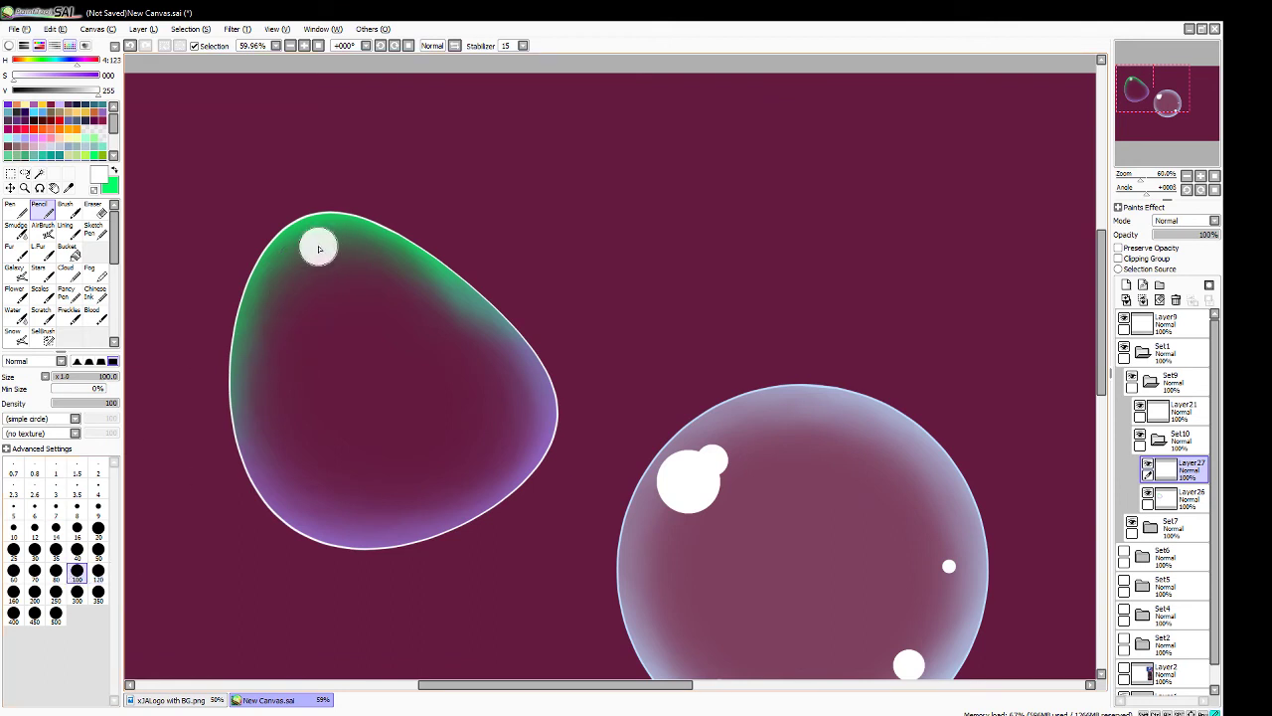
click(98, 548)
click(298, 262)
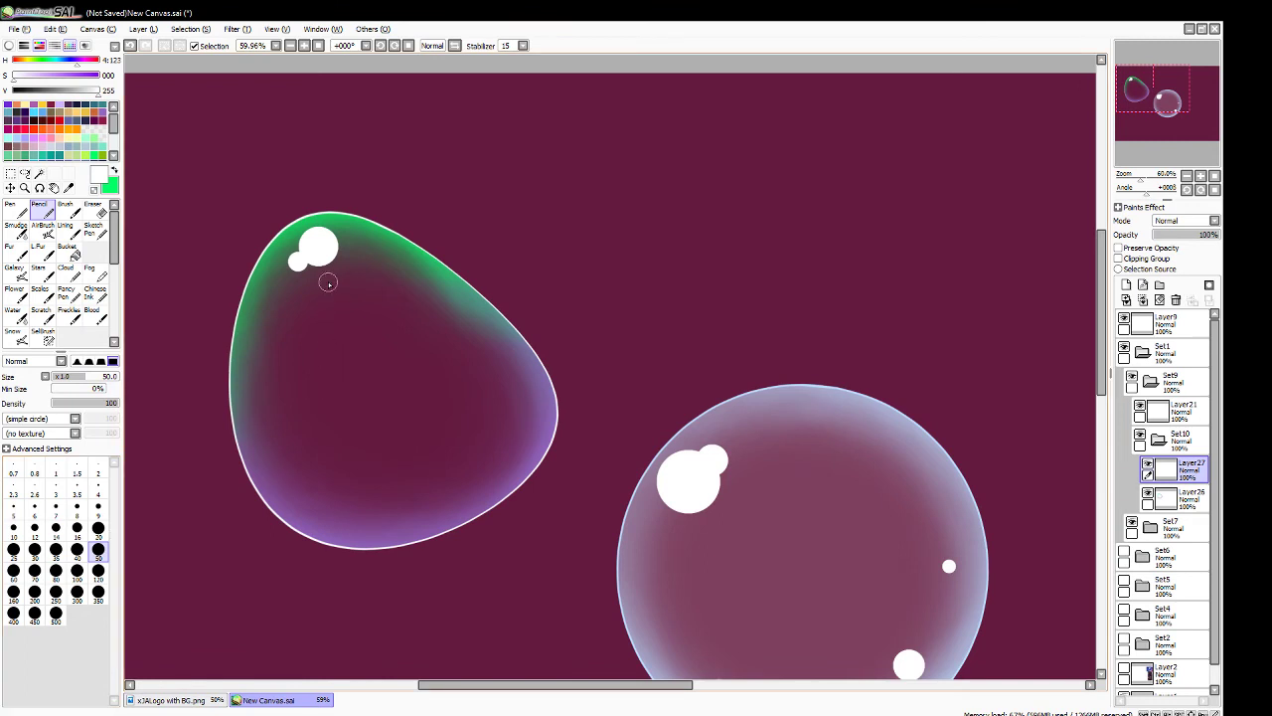
- Add a size 50 white dot near the shape's right edge and a tiny highlight near its lower edge using sizes 20 and 9
click(98, 527)
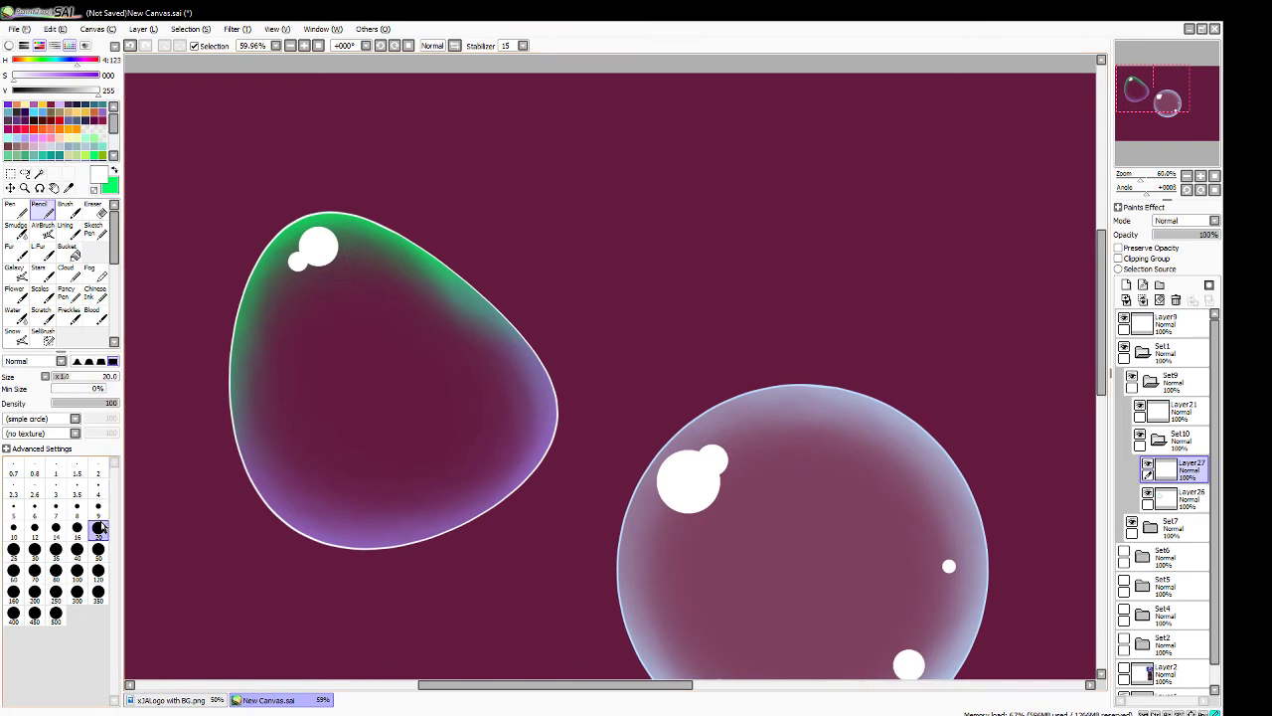
click(97, 549)
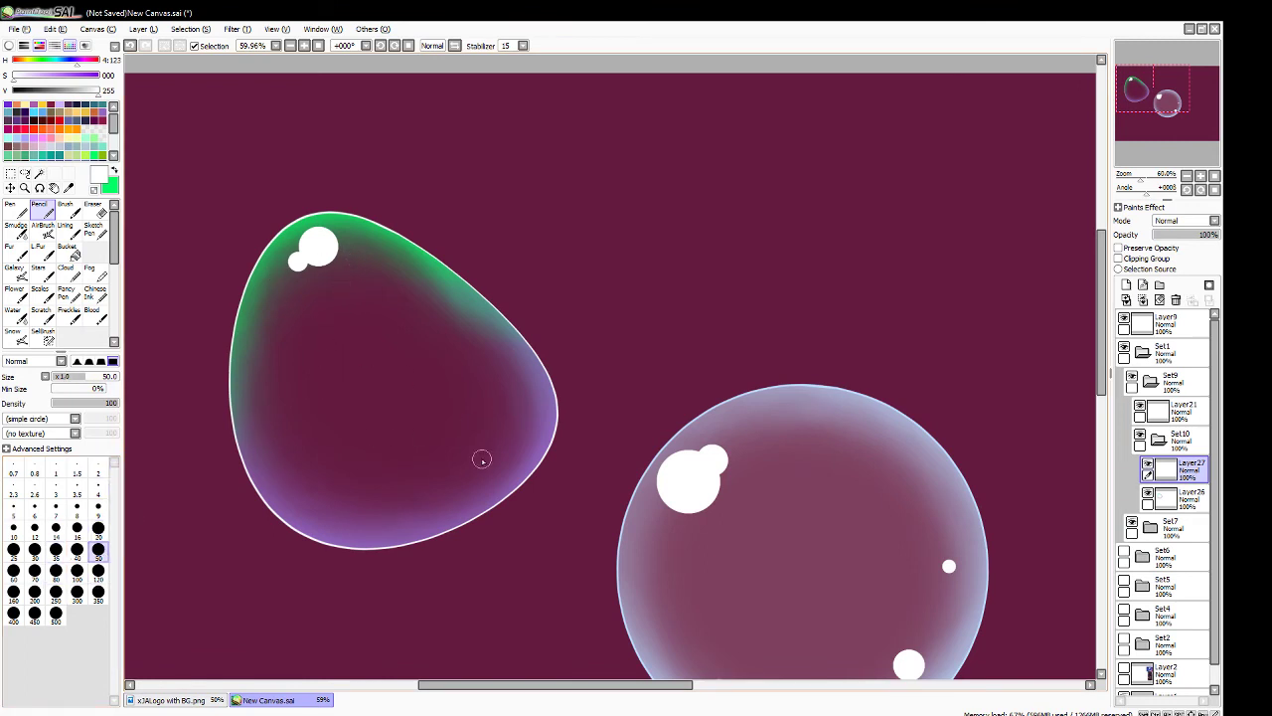
click(532, 402)
click(97, 528)
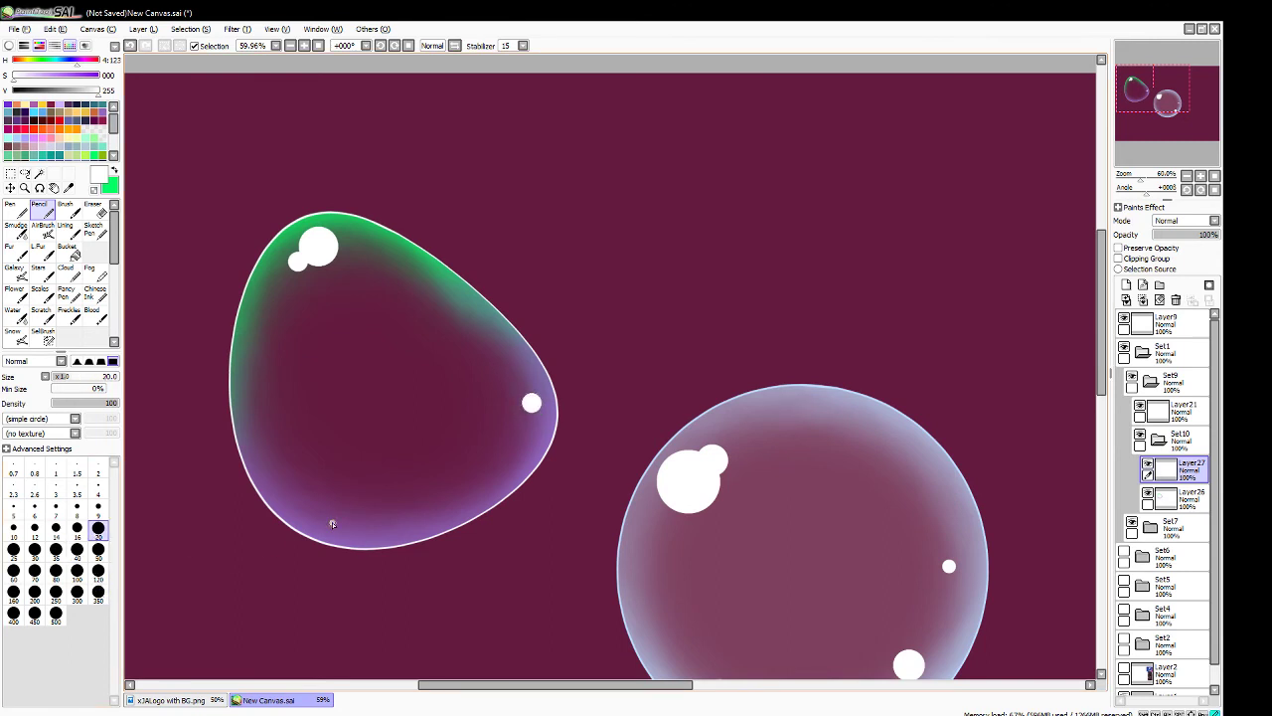
click(97, 507)
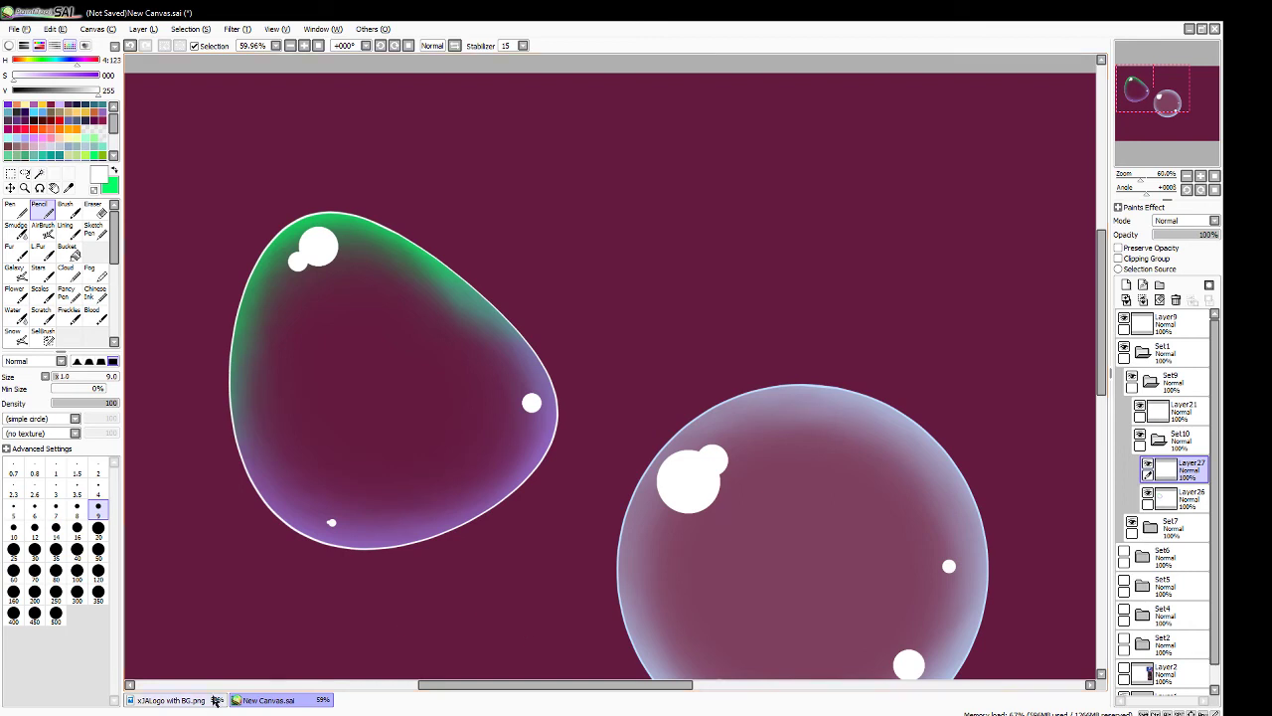
- Examine both highlighted bubbles together on the canvas at 33.33% zoom
click(100, 548)
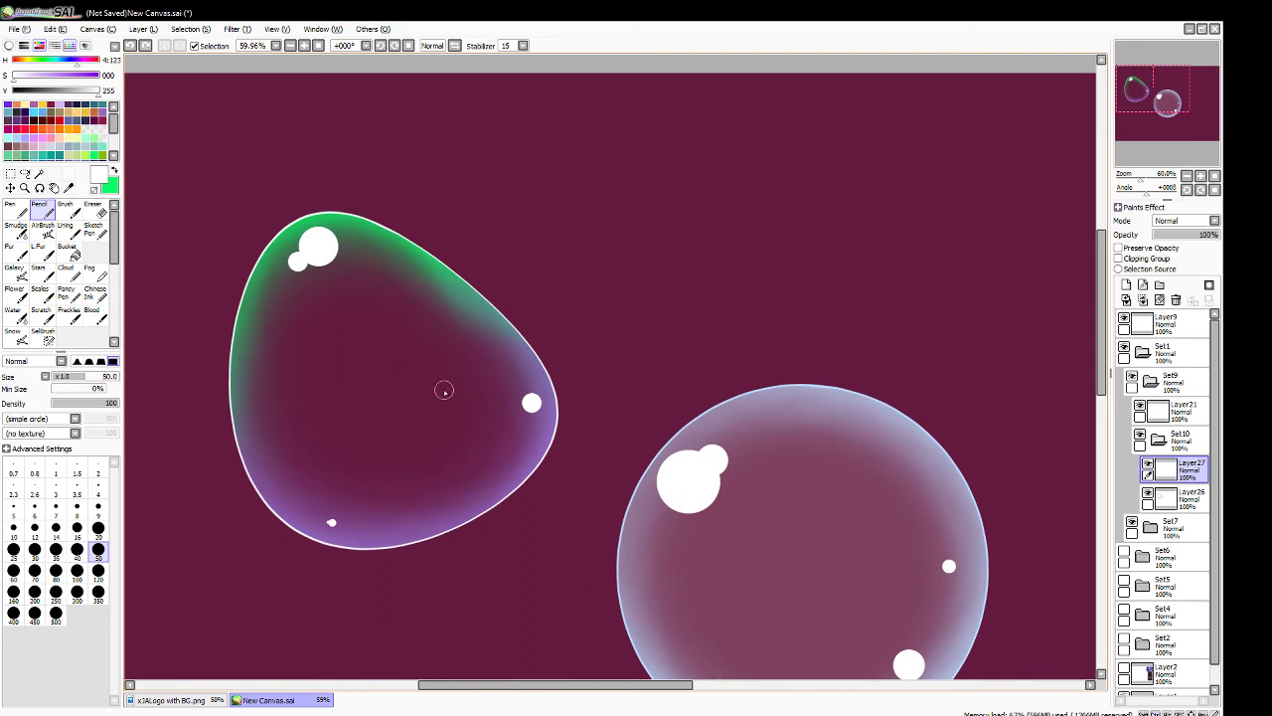
click(1217, 183)
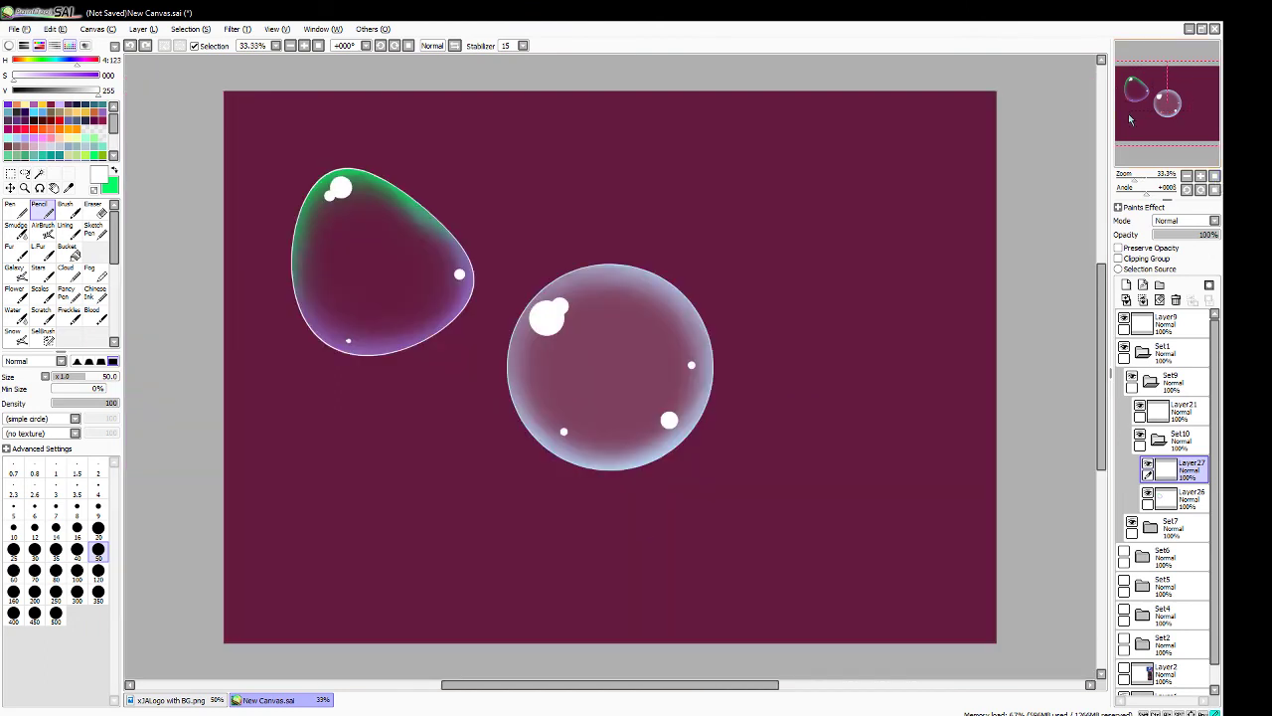
drag(1130, 119, 1122, 105)
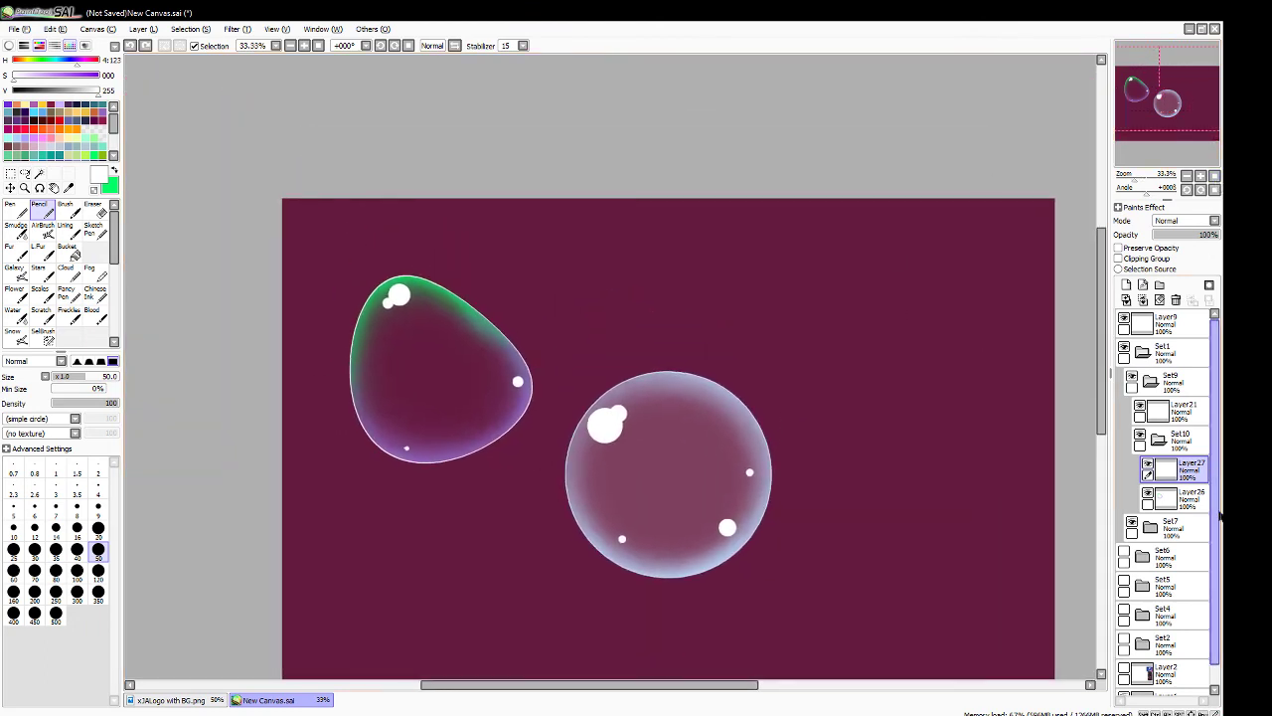
- Lower the opacity of Layer26, the green and purple edge shading, to 49%
click(1178, 497)
click(1191, 236)
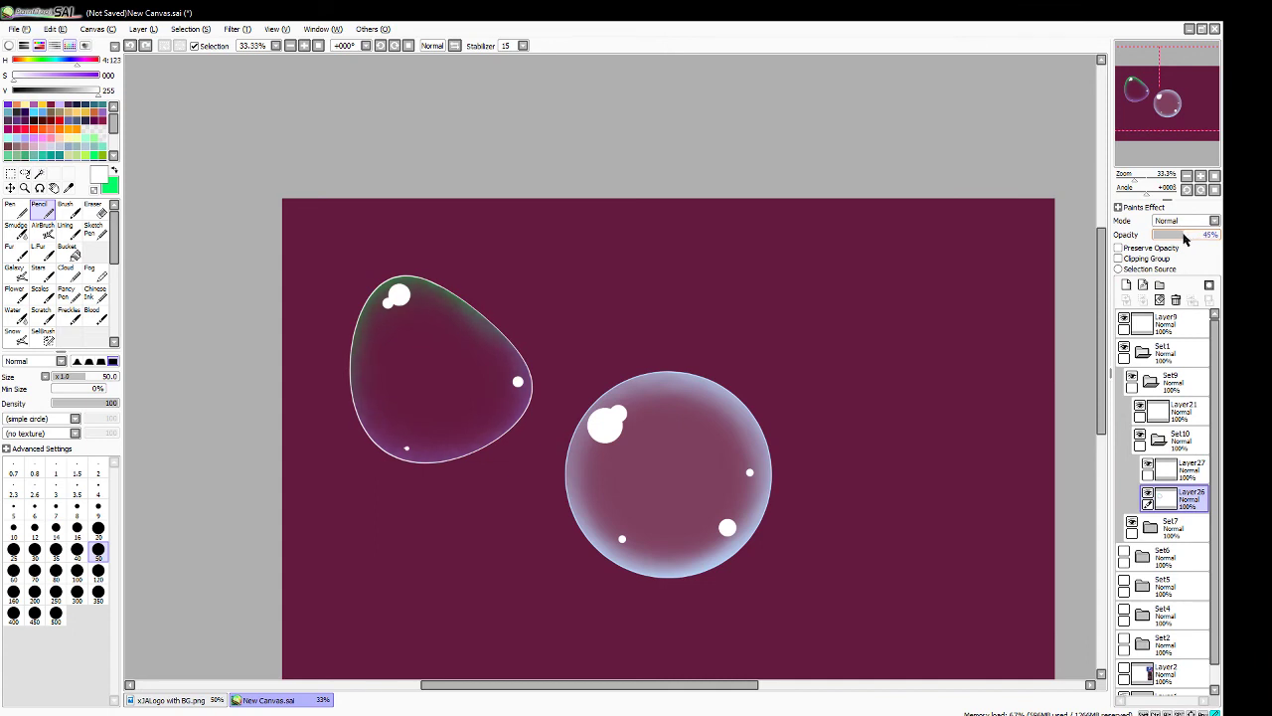
mouse_move(1184, 239)
mouse_down()
mouse_move(1159, 240)
mouse_move(1184, 233)
mouse_up()
drag(1186, 232, 1186, 233)
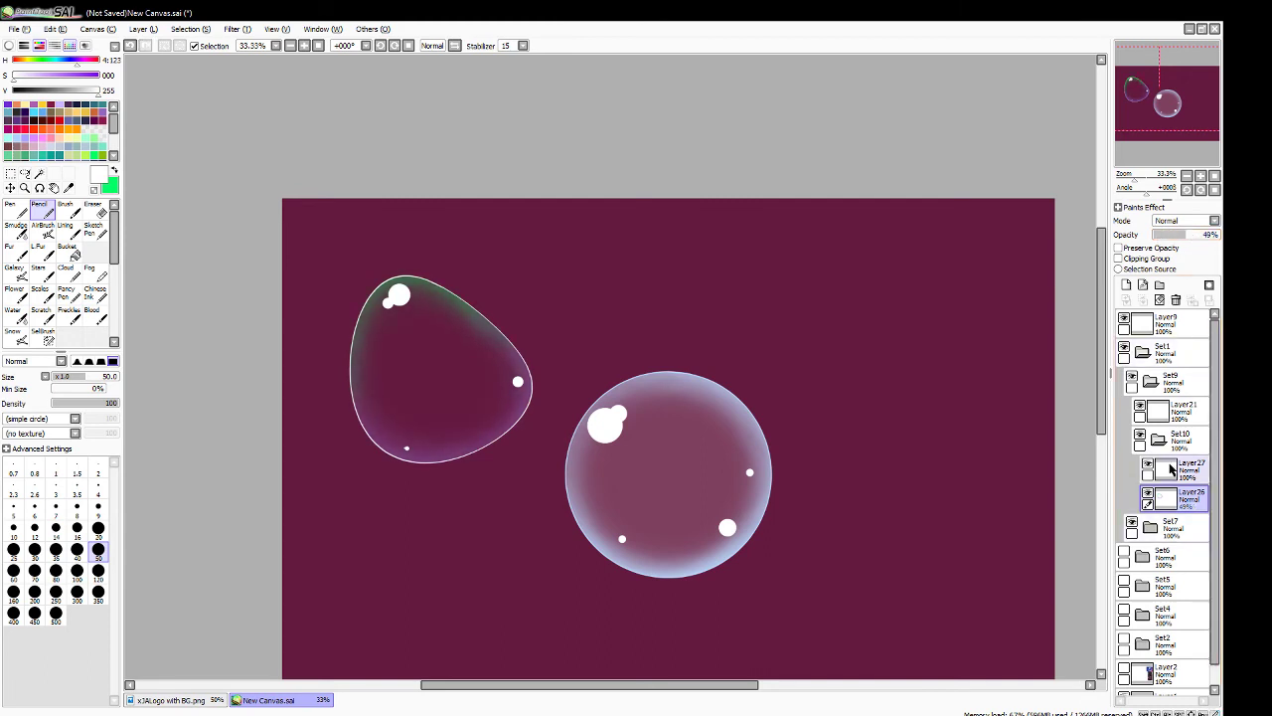
- Add a new layer above the outline layer Layer21 and turn on Clipping Group for it
click(1171, 415)
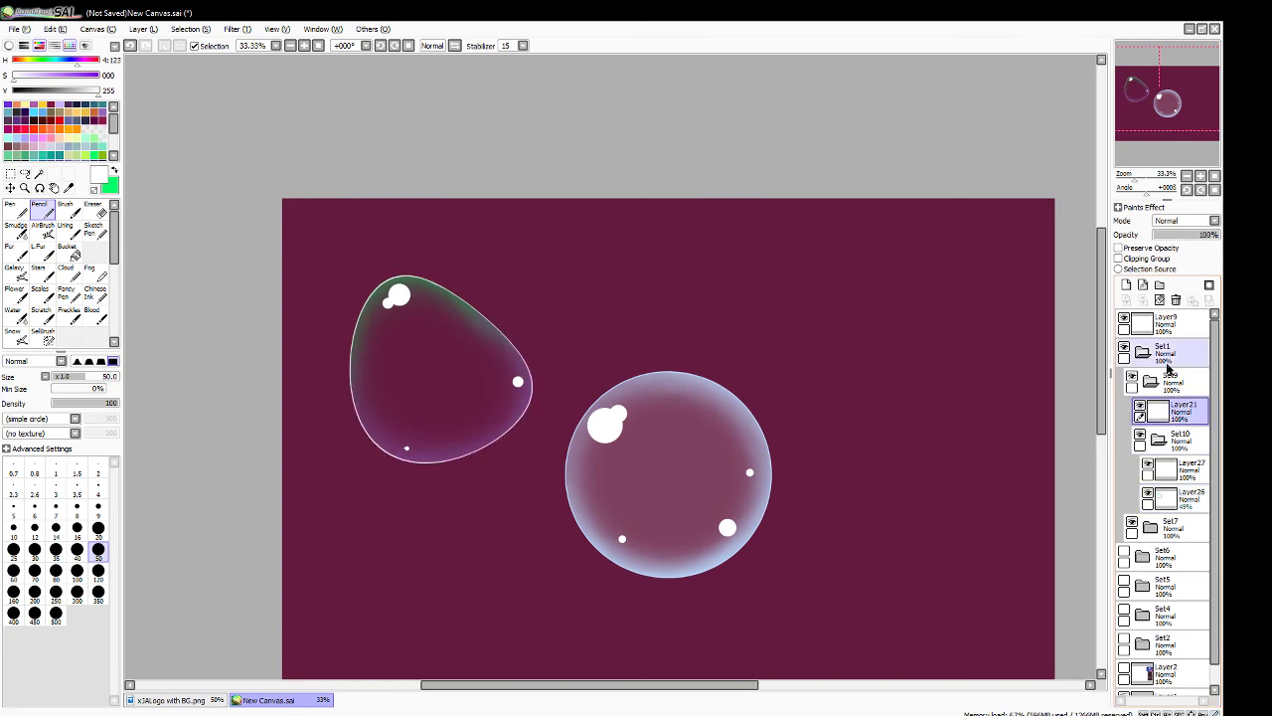
click(1126, 285)
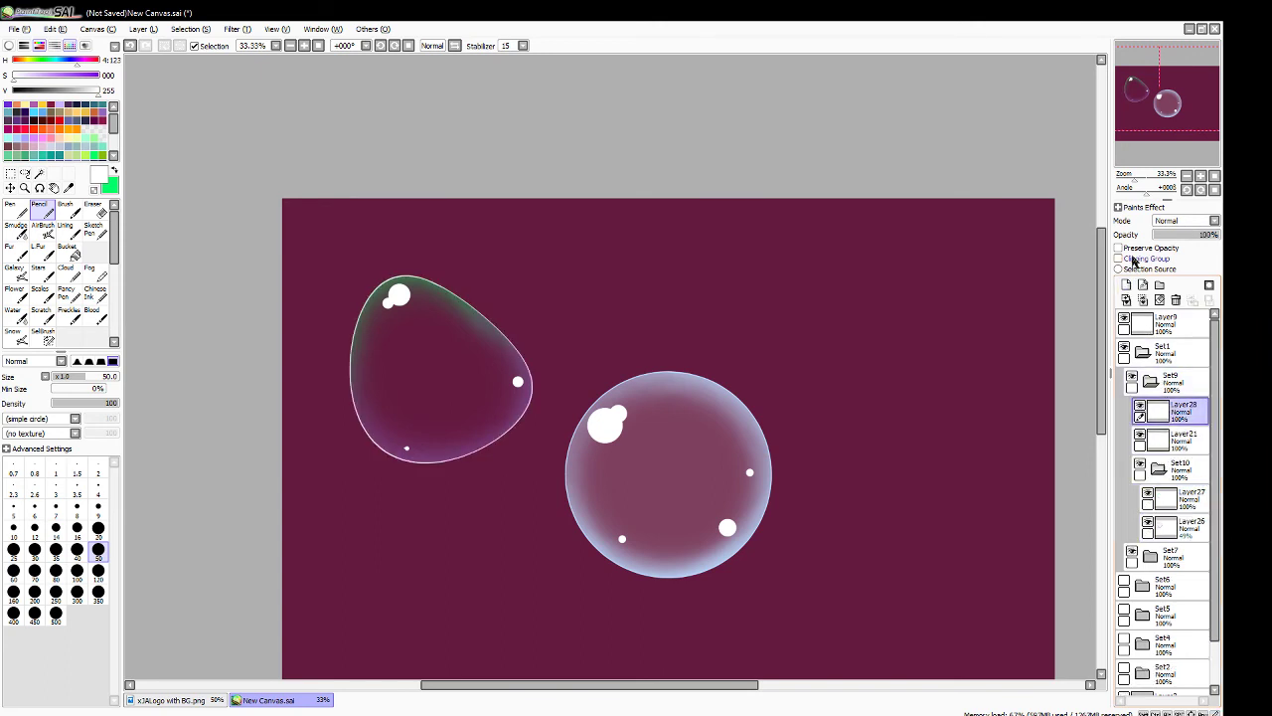
click(1133, 260)
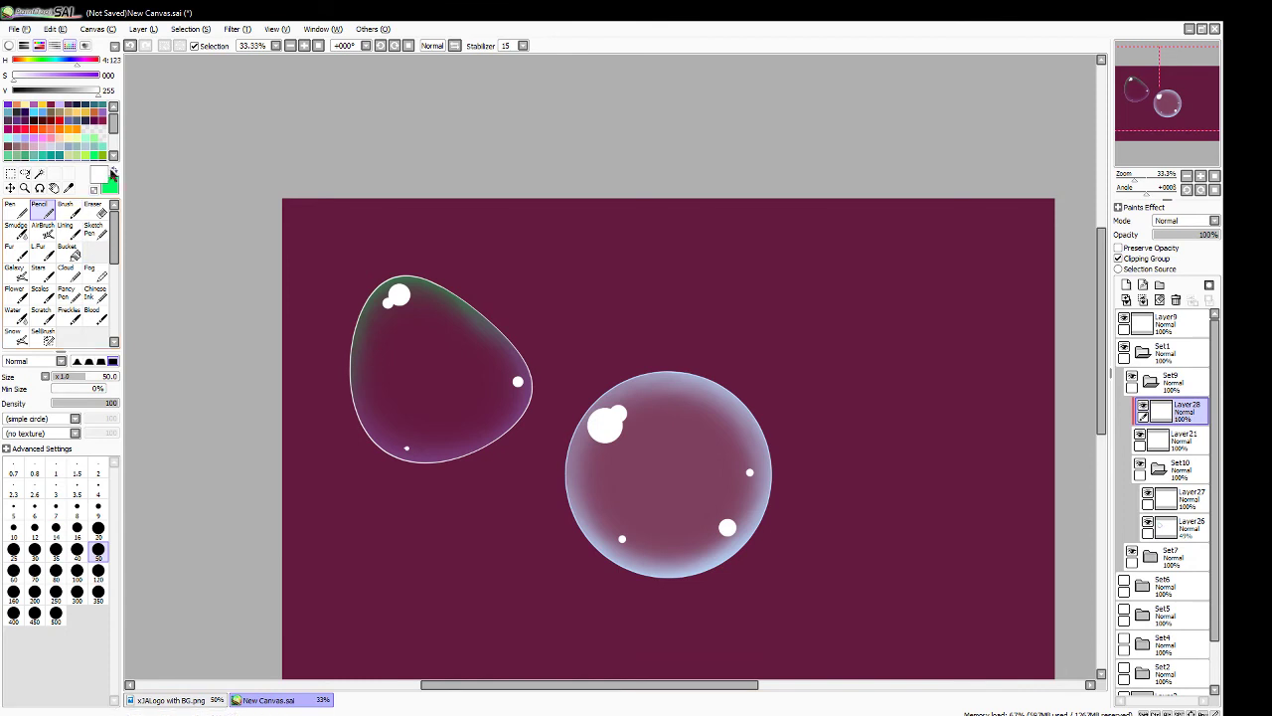
- Recolor the egg-shaped outline with the Brush at size 500, purple along its lower right and green along its upper left, and smudge the transitions
click(114, 171)
click(65, 209)
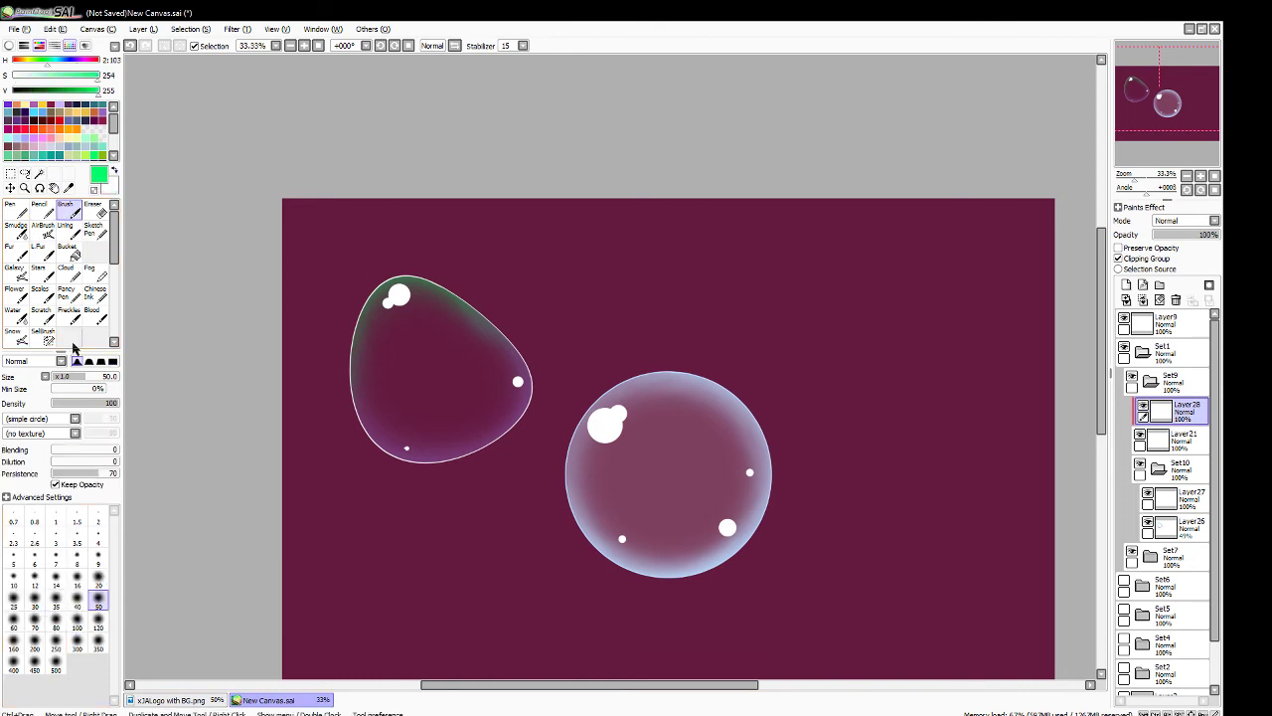
click(115, 173)
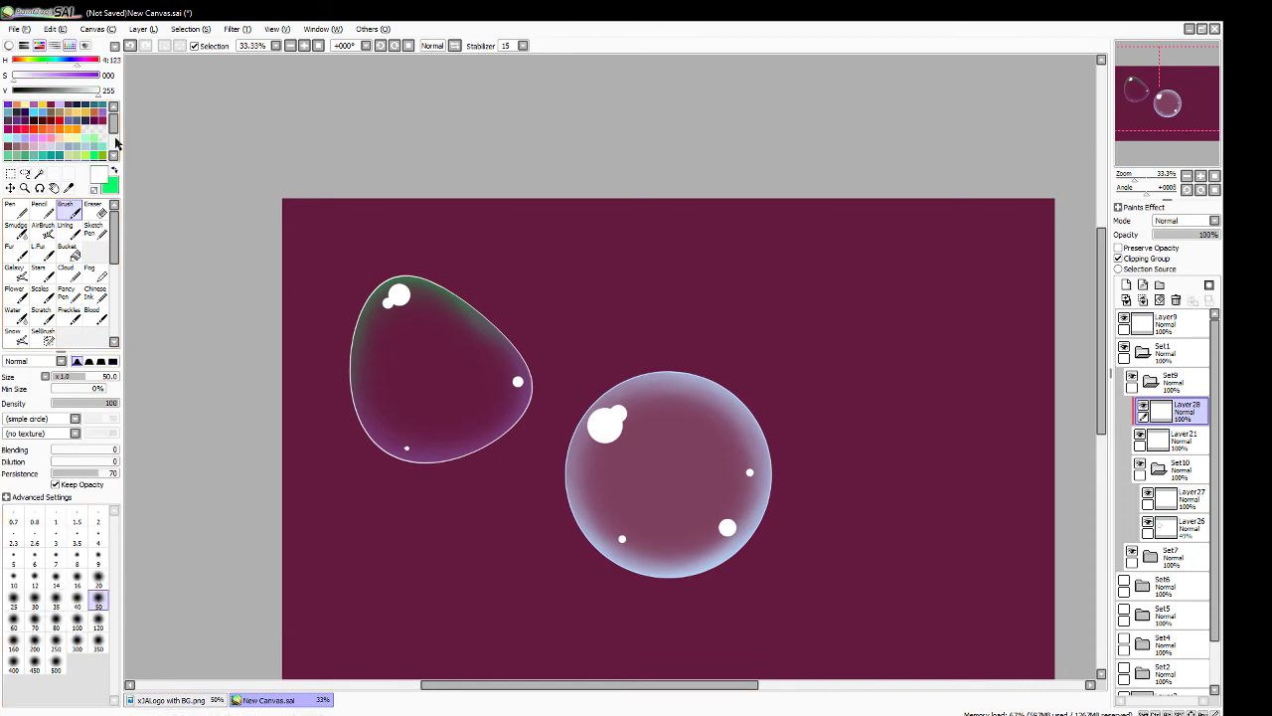
click(103, 109)
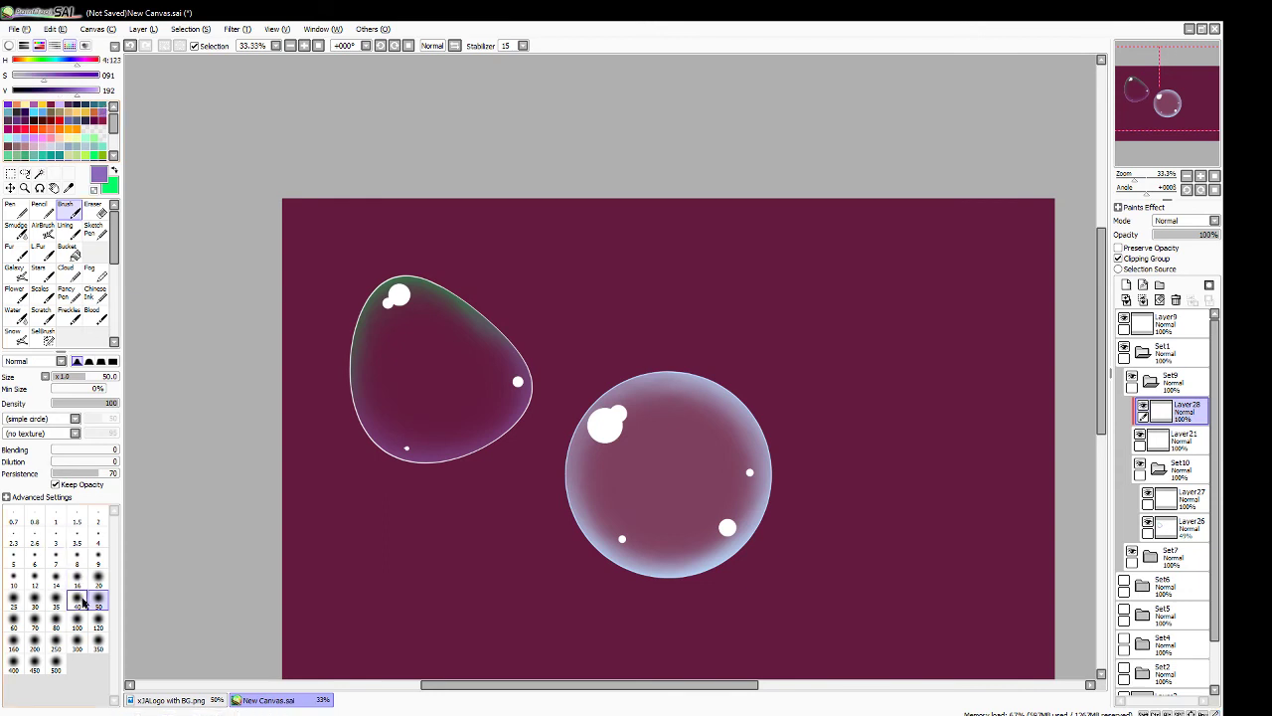
click(56, 666)
mouse_move(502, 435)
mouse_down()
mouse_move(423, 463)
mouse_move(533, 370)
mouse_move(537, 336)
mouse_move(451, 418)
mouse_up()
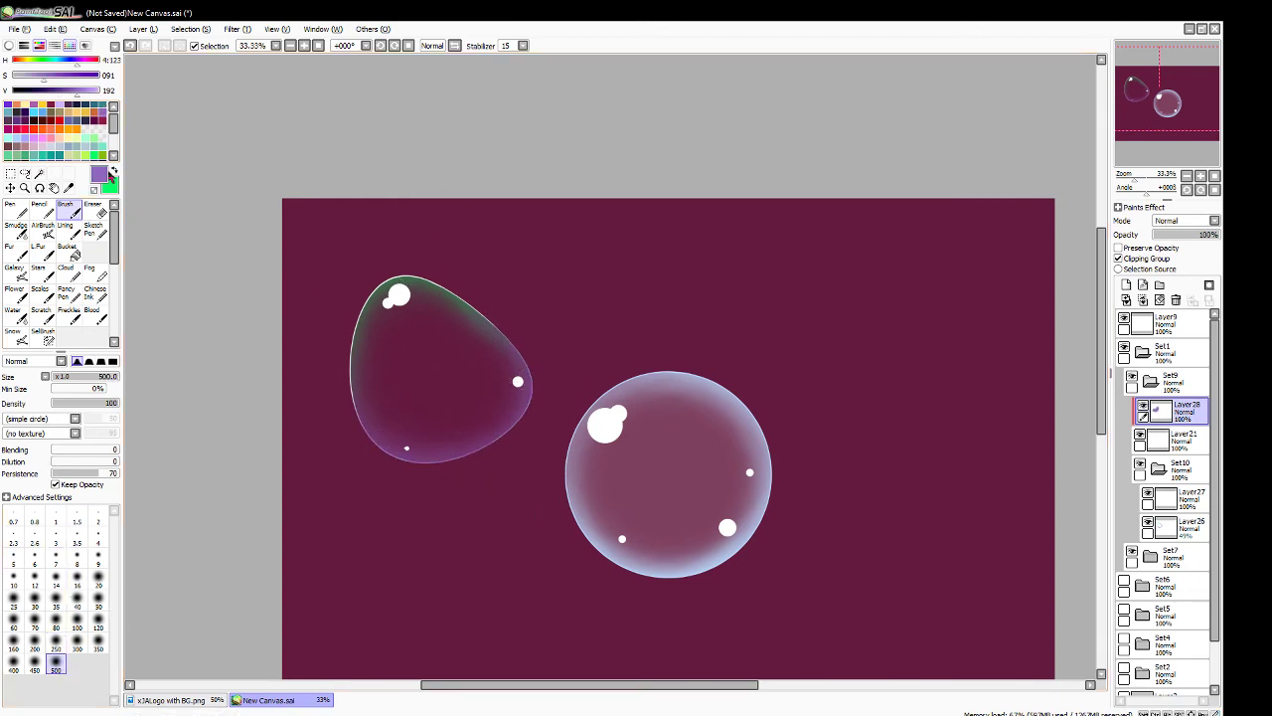
click(113, 173)
mouse_move(397, 262)
mouse_down()
mouse_move(326, 326)
mouse_move(321, 389)
mouse_move(348, 338)
mouse_move(336, 408)
mouse_up()
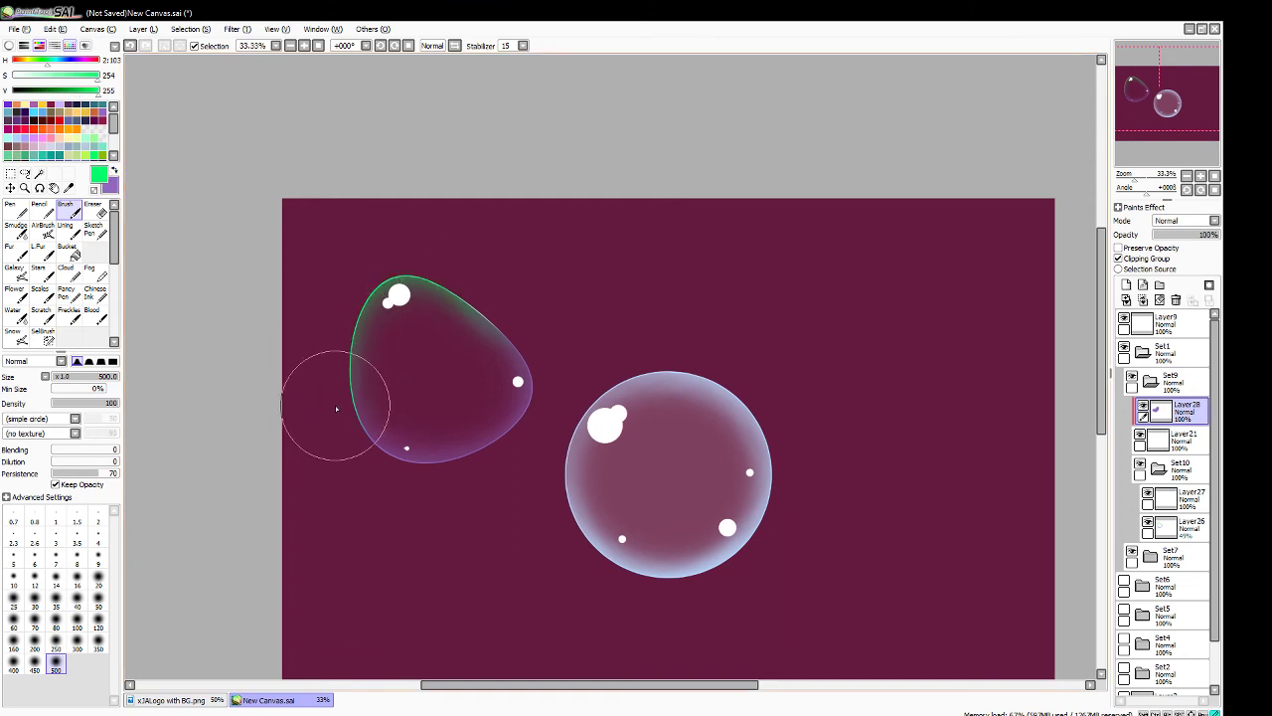
click(19, 231)
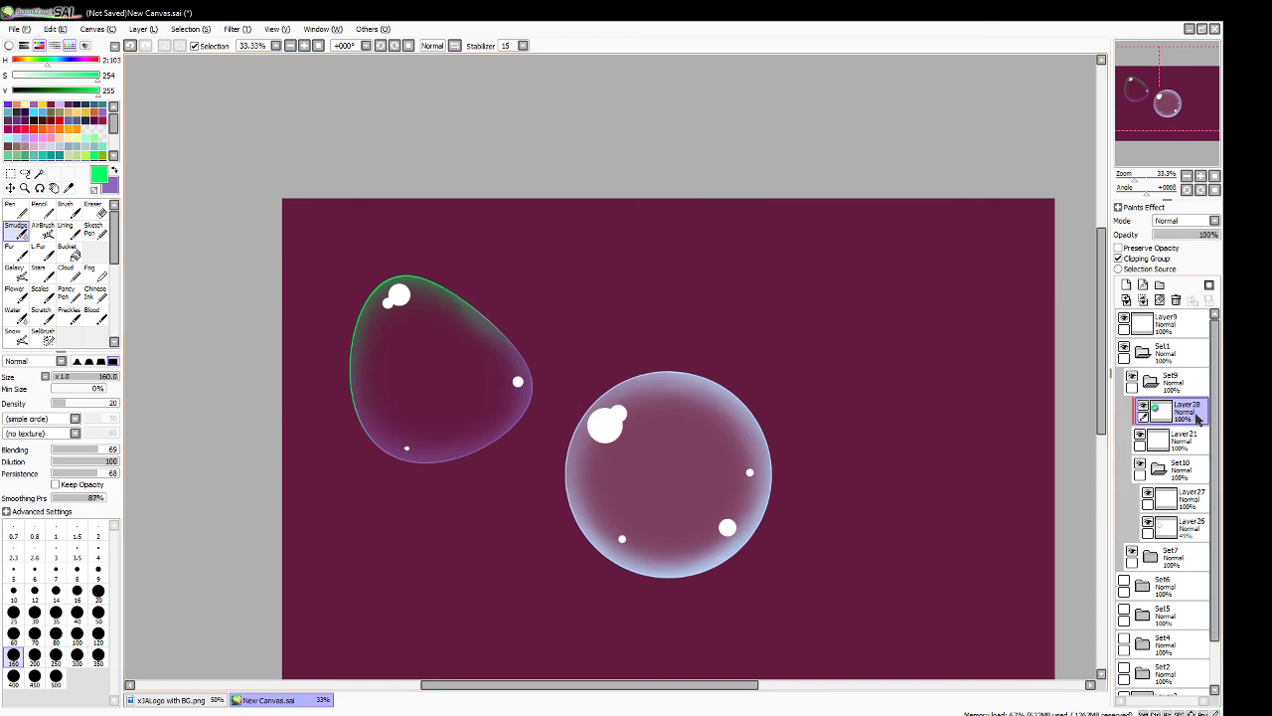
- Lower the opacity of the outline layer Layer21 to 29%
click(1183, 437)
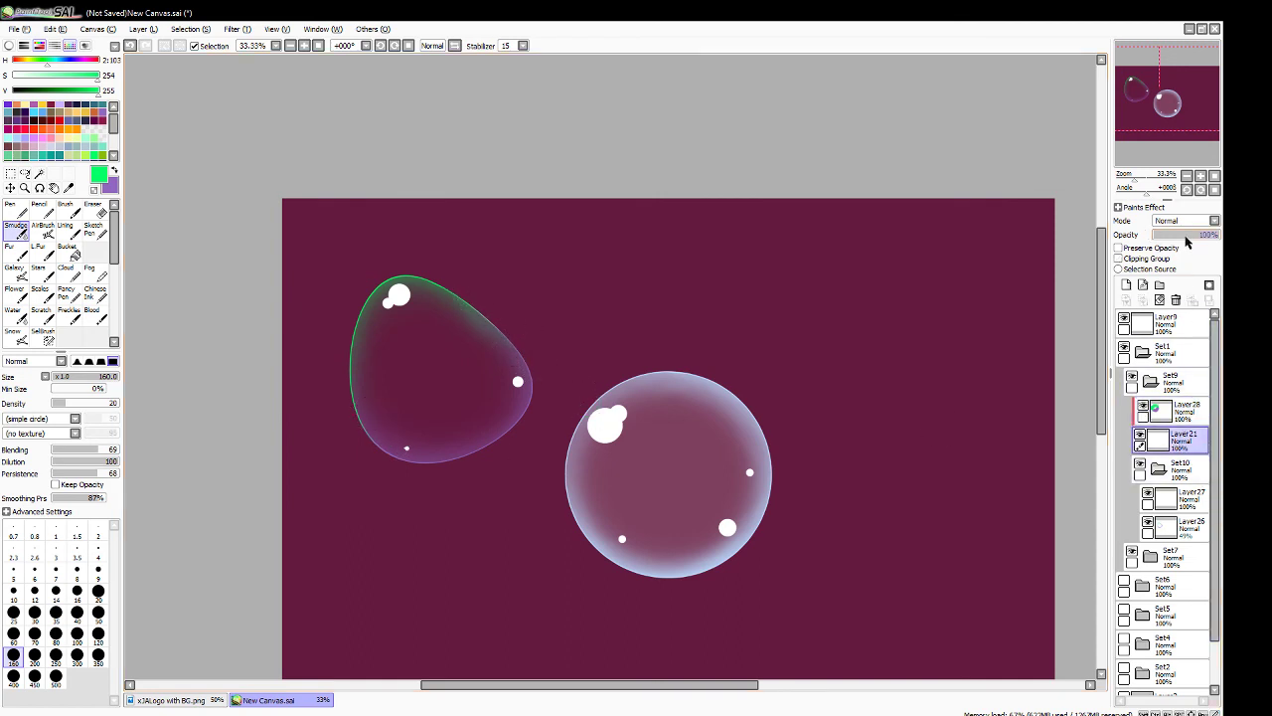
click(1185, 237)
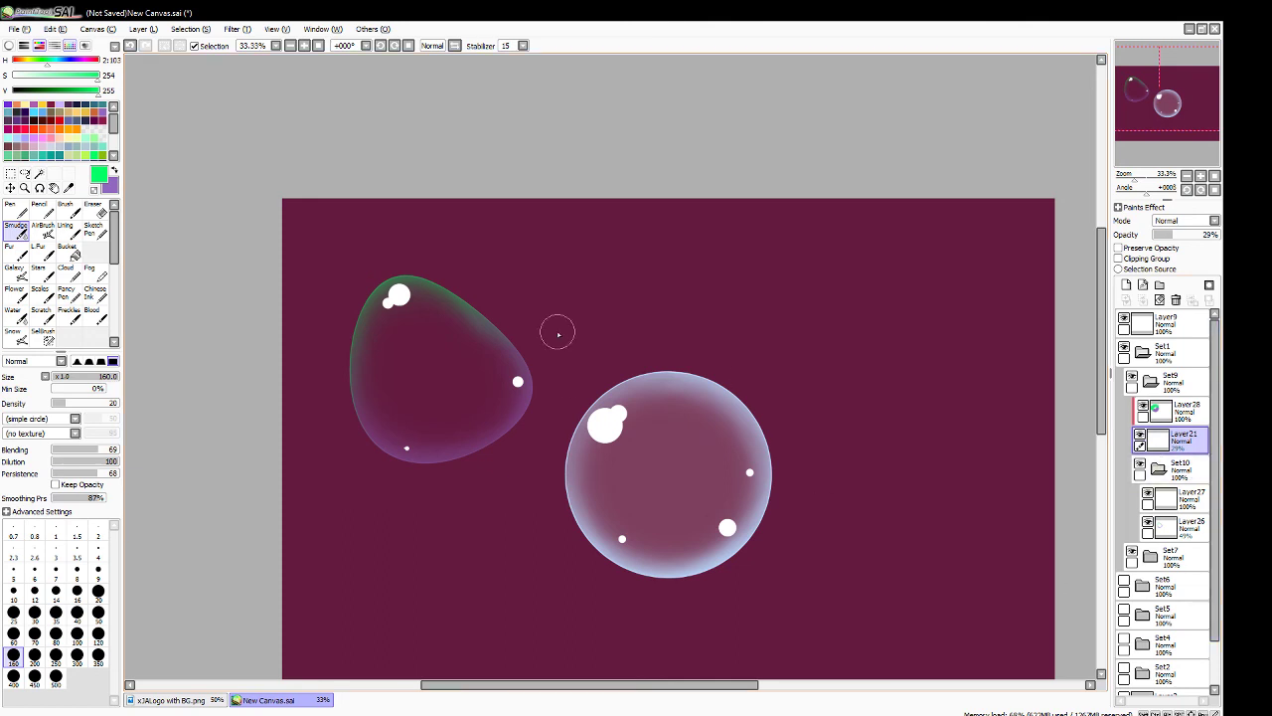
click(41, 174)
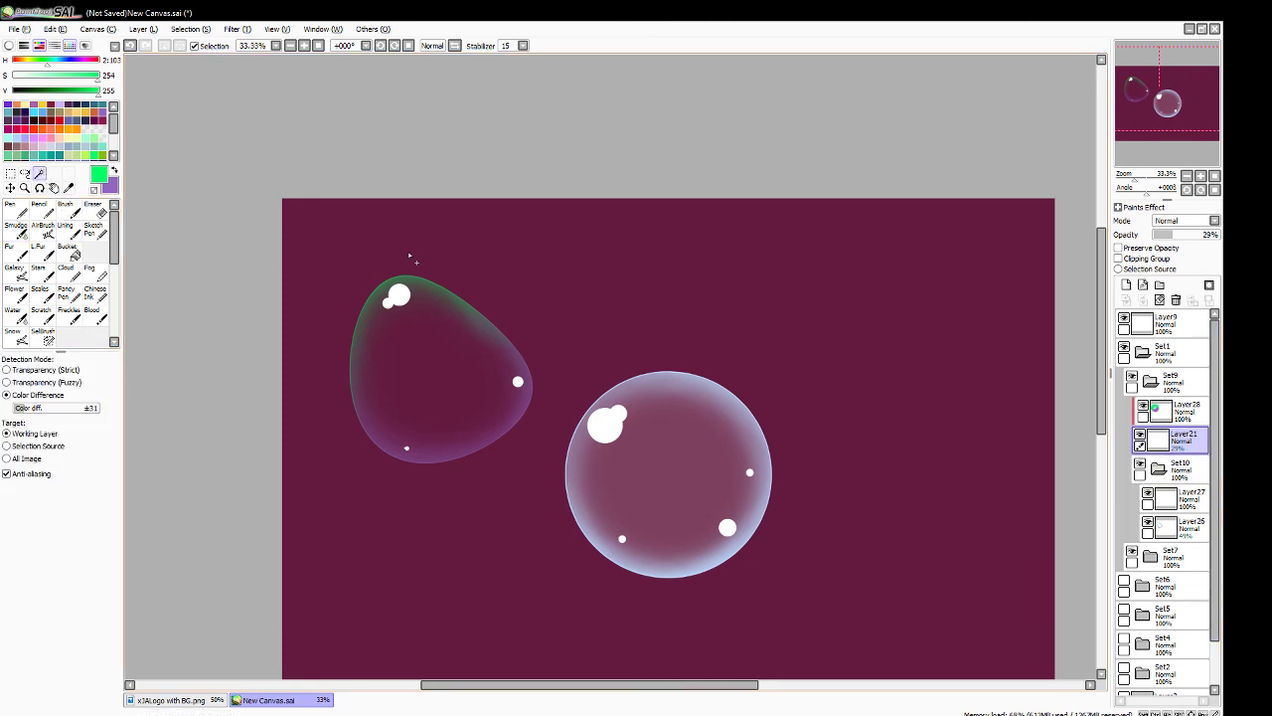
click(409, 257)
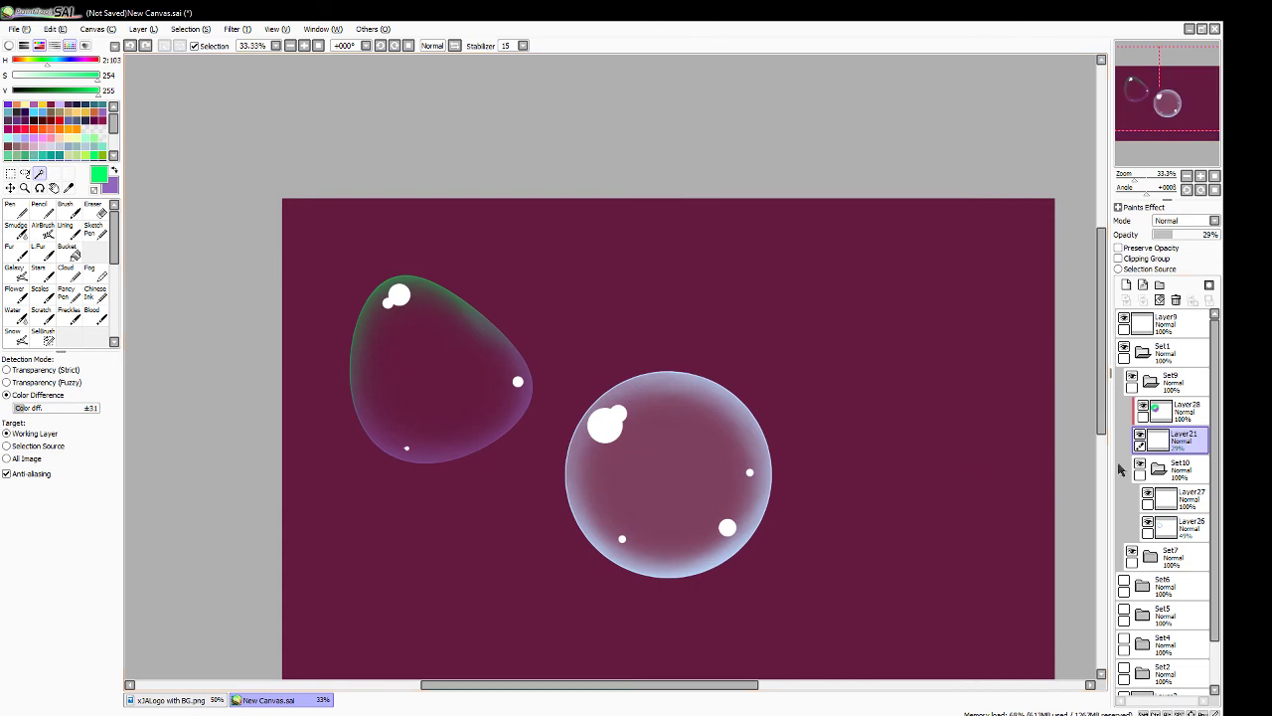
- Add a new layer above Layer28 and cover the whole egg-shaped bubble with white using the Pencil at size 500
click(1183, 410)
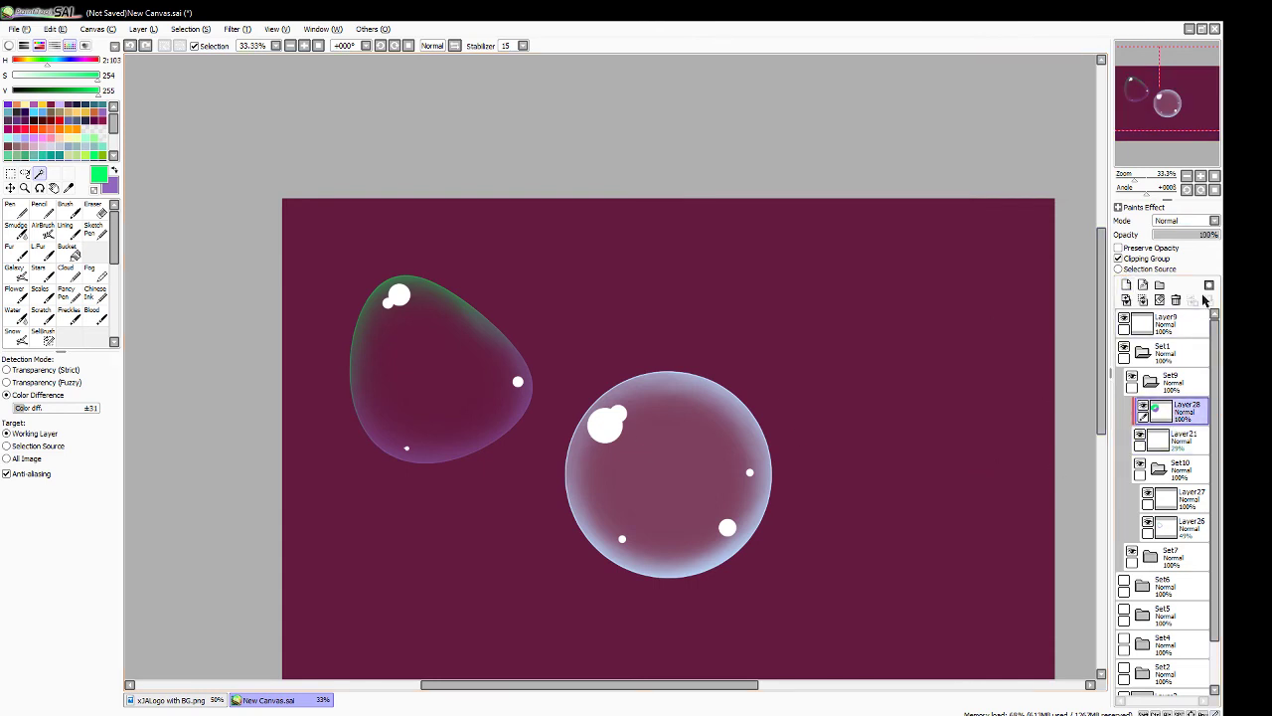
click(1126, 284)
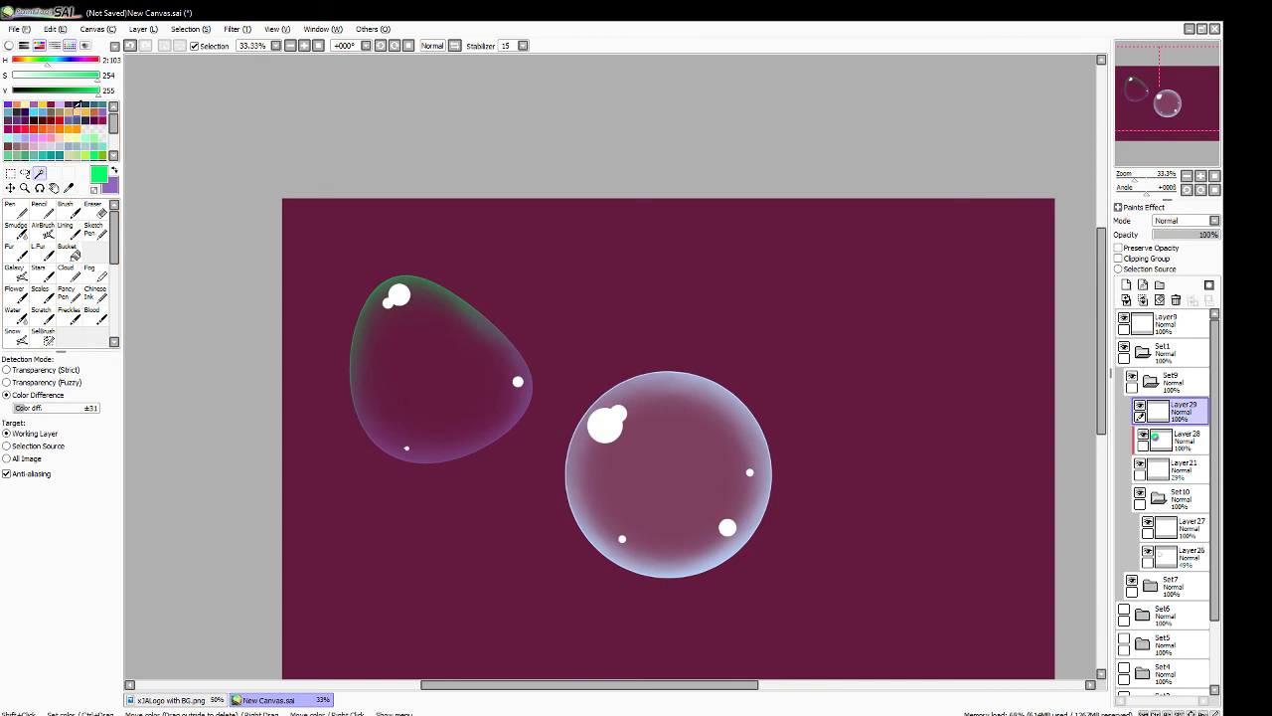
drag(97, 75, 14, 75)
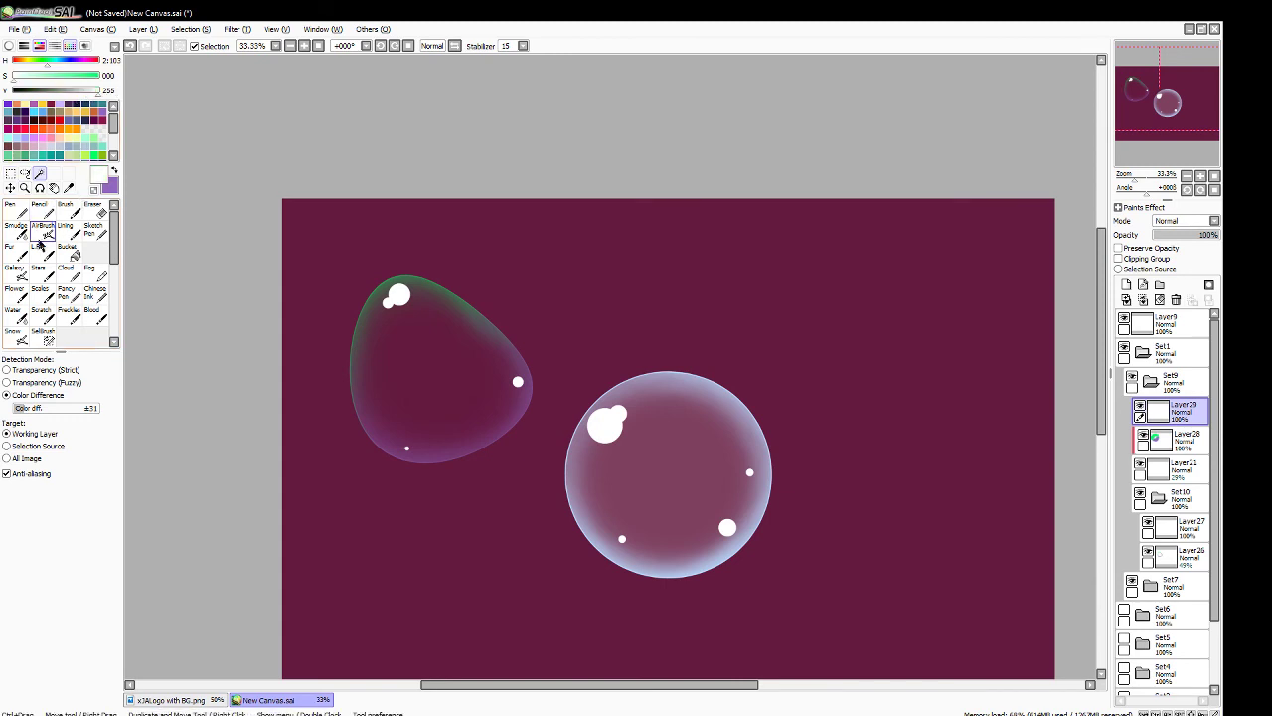
click(39, 209)
click(55, 613)
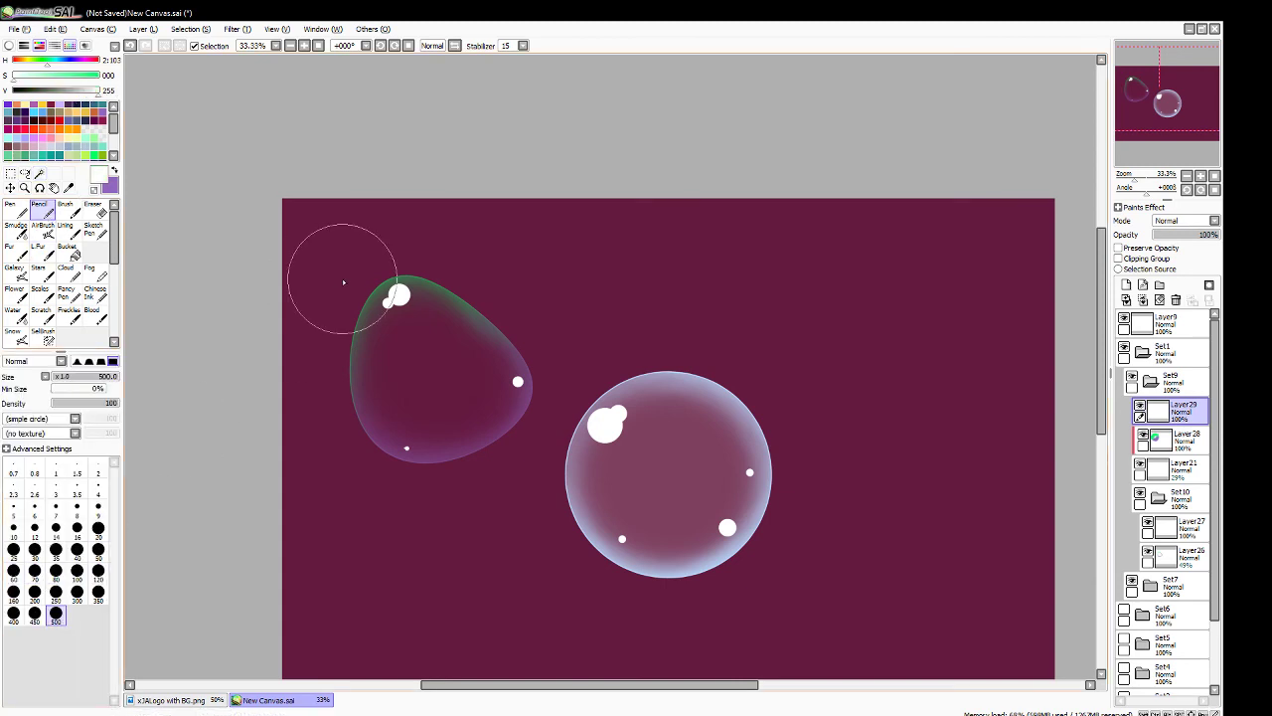
mouse_move(343, 282)
mouse_down()
mouse_move(359, 453)
mouse_move(439, 290)
mouse_move(373, 491)
mouse_move(282, 364)
mouse_up()
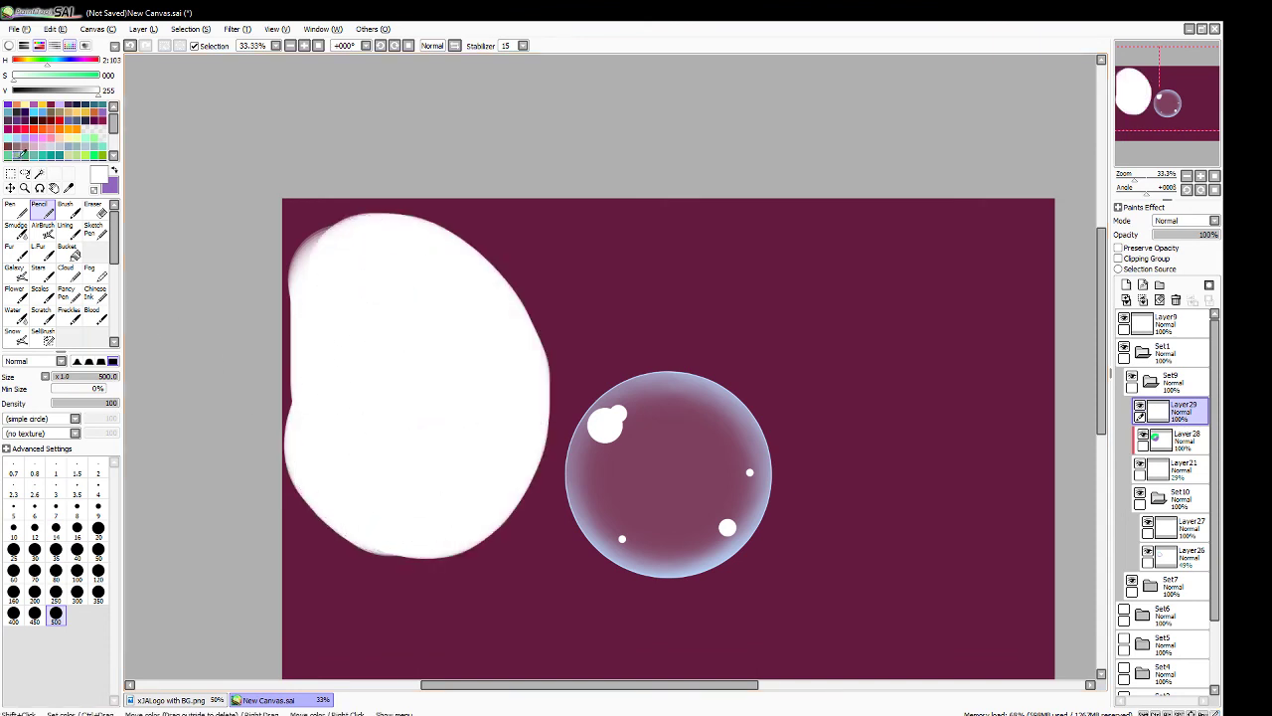
- Trim the white paint on Layer29 to the bubble's outline using a selection made from Layer21, and lower Layer29's opacity to 14%
click(39, 173)
click(1173, 440)
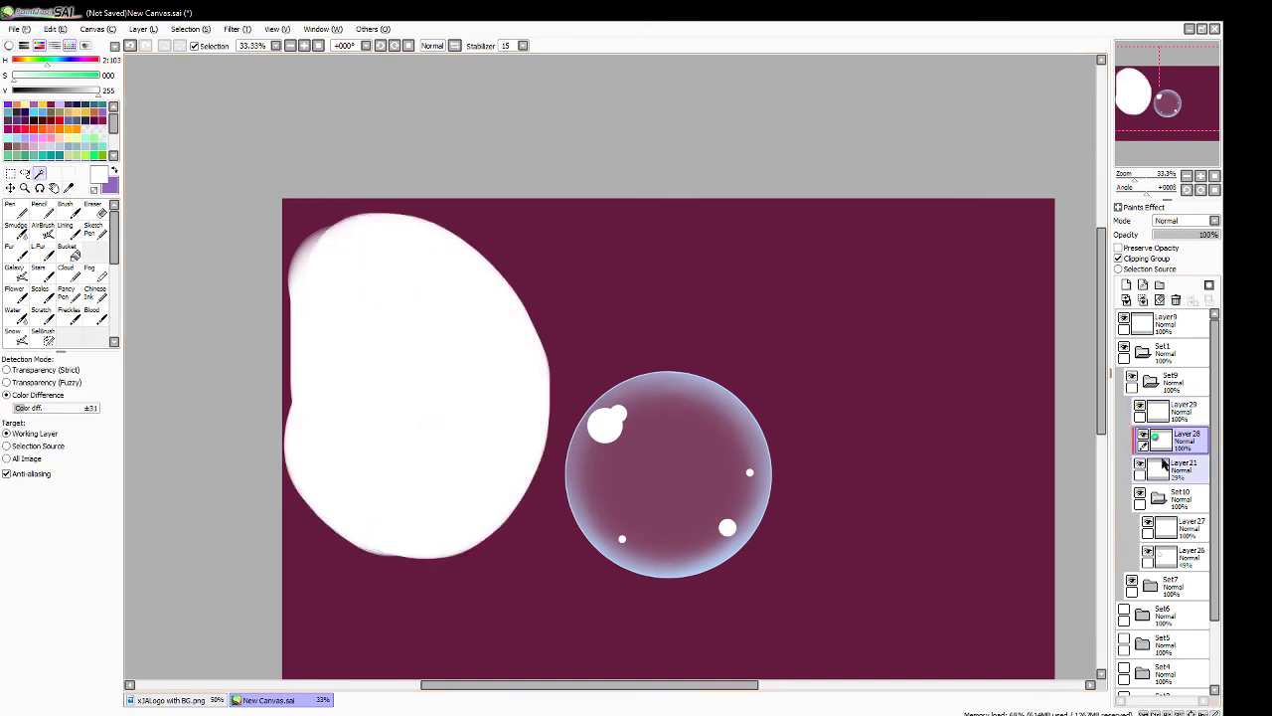
click(1178, 467)
click(587, 358)
click(1196, 424)
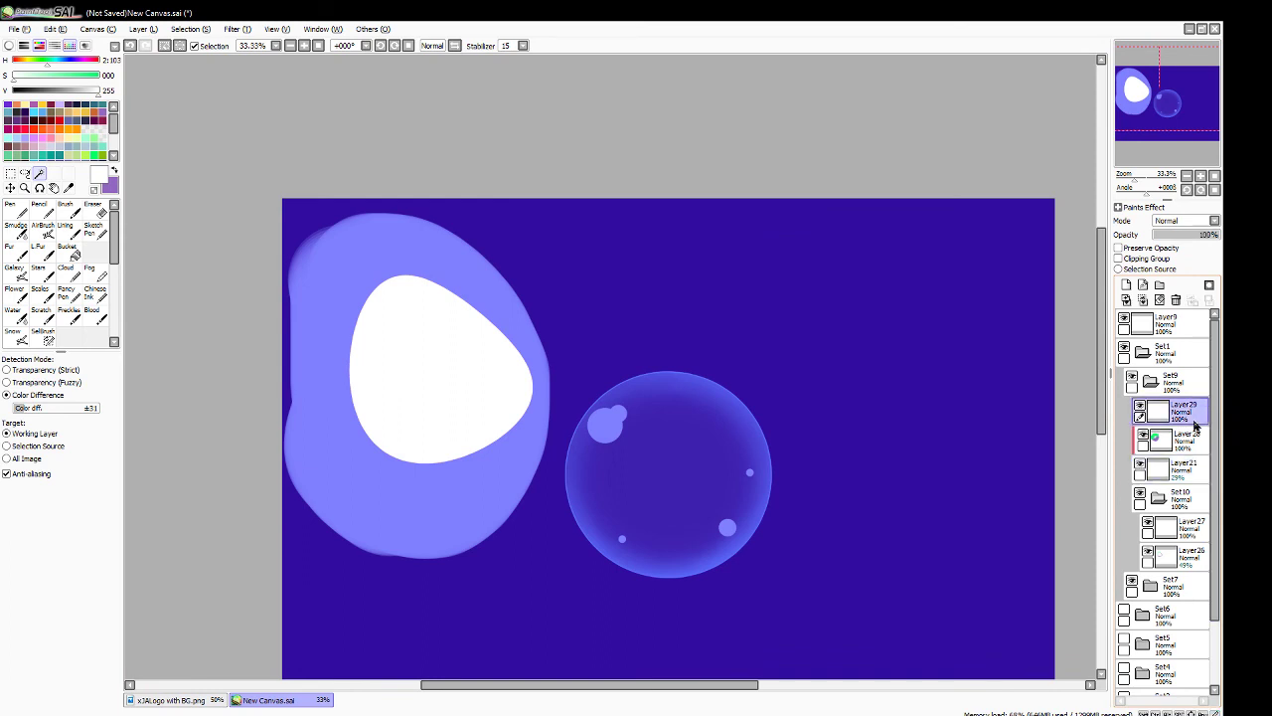
key(ctrl+d)
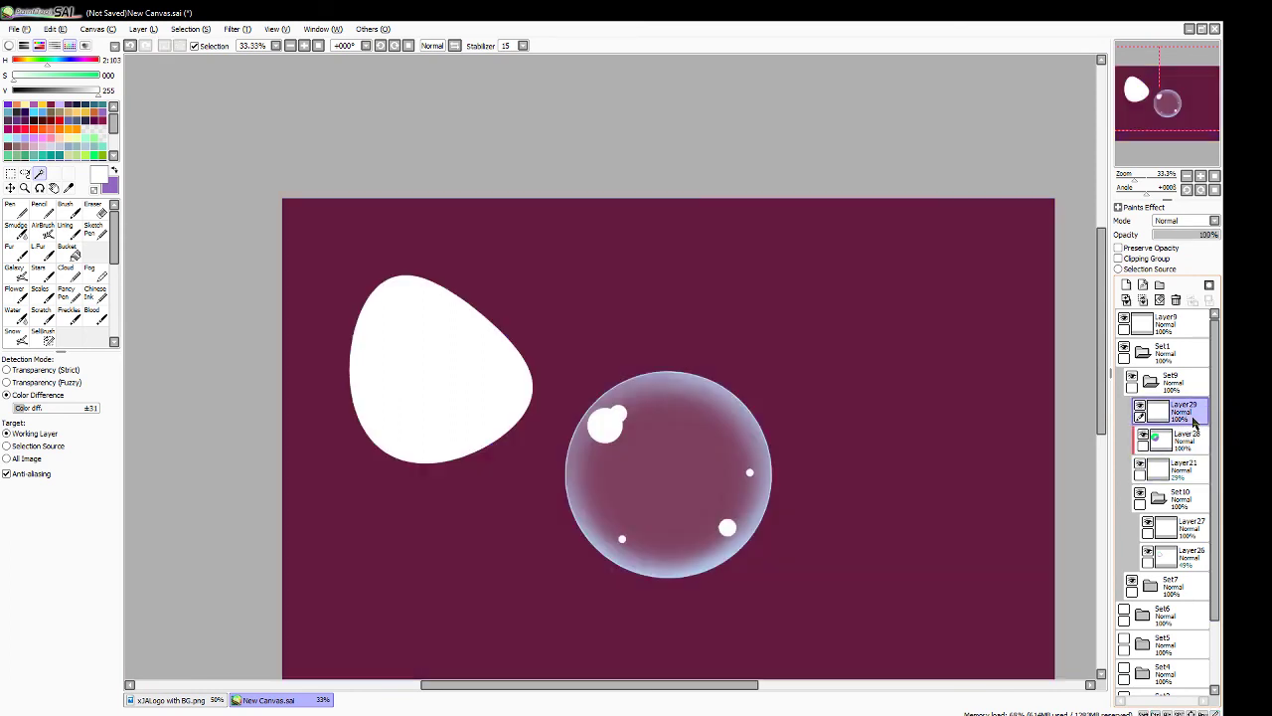
drag(1193, 236, 1165, 233)
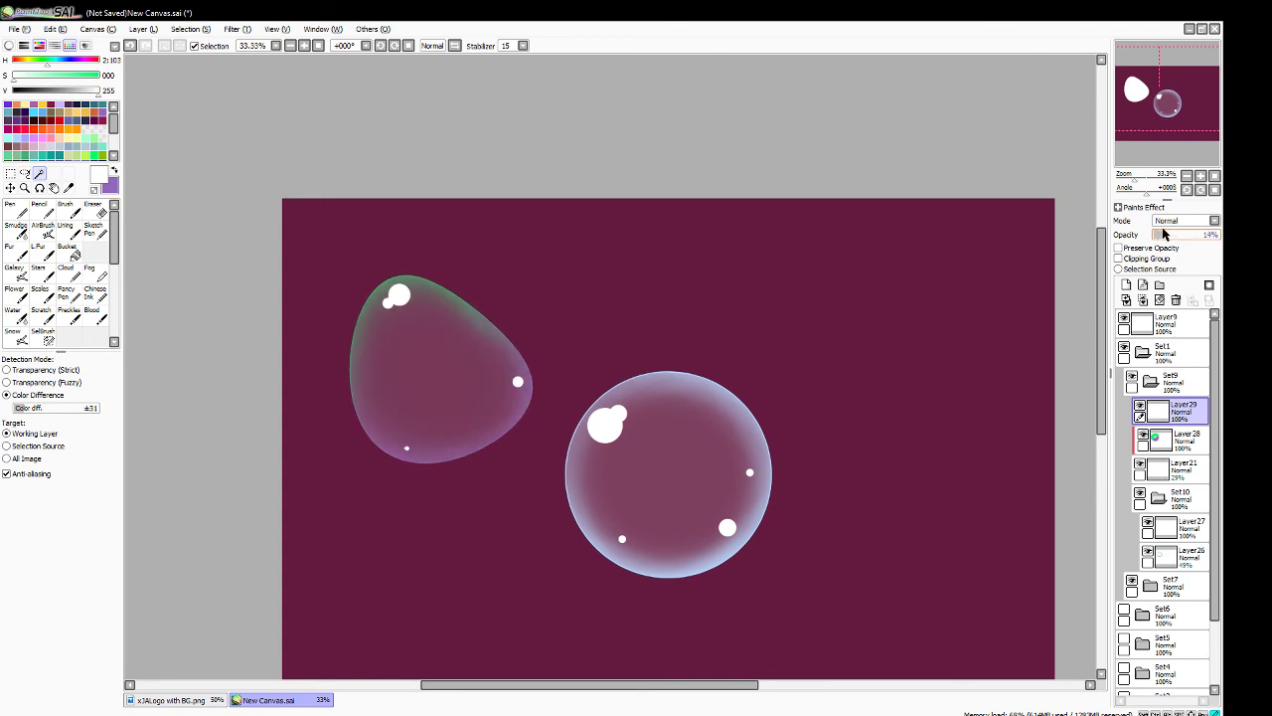
- Add a clipping layer above Layer29 and brush green at size 500 over the bubble's upper part
click(1126, 284)
click(1119, 259)
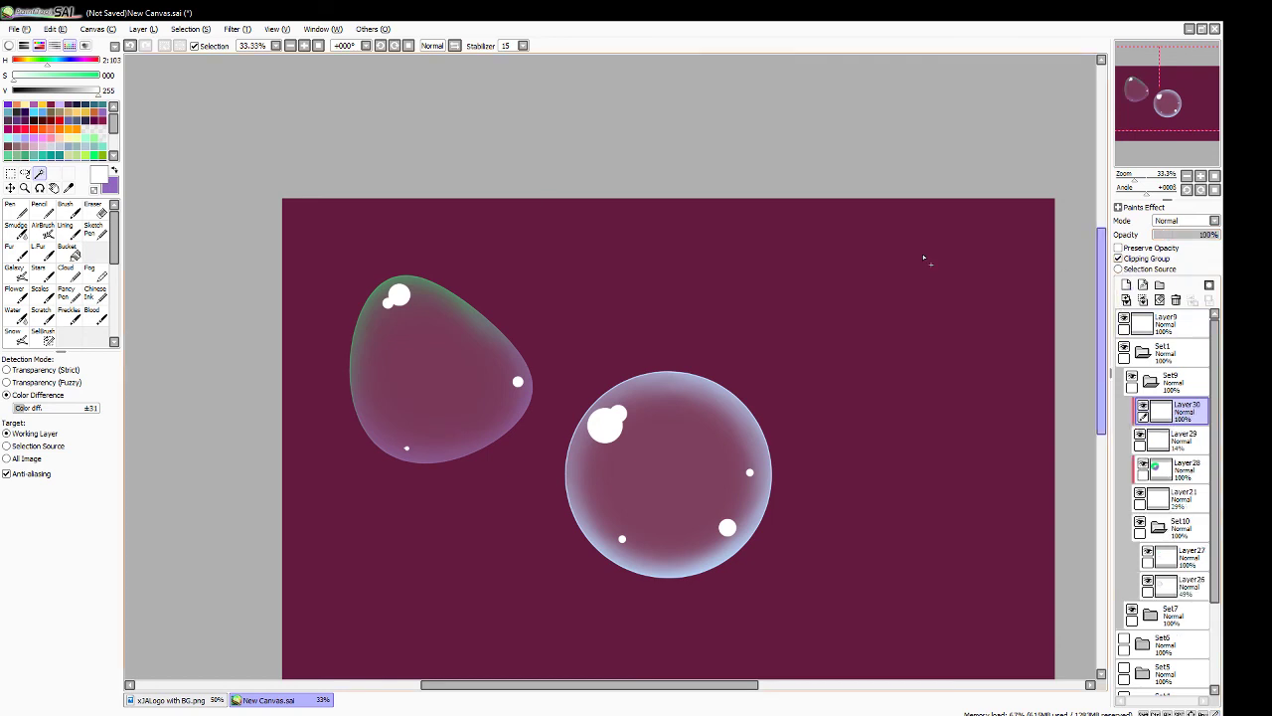
click(99, 151)
click(68, 208)
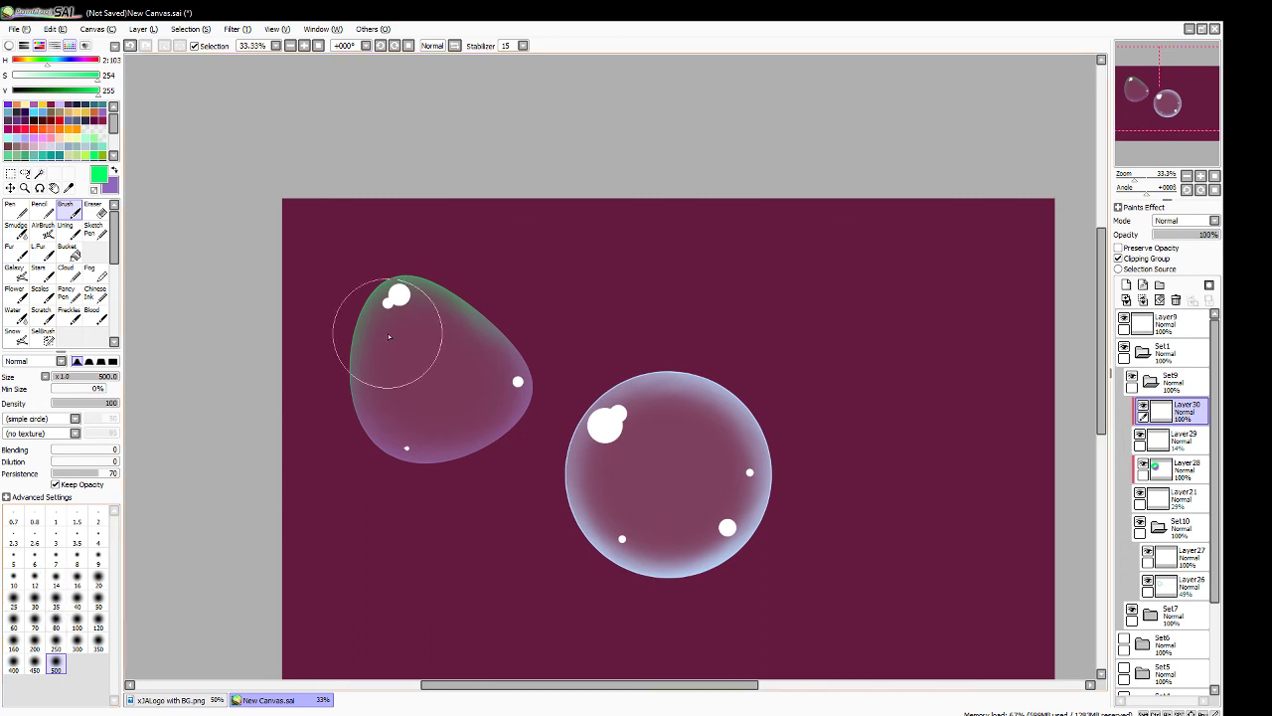
mouse_move(389, 327)
mouse_down()
mouse_move(445, 281)
mouse_move(377, 286)
mouse_move(329, 347)
mouse_move(337, 393)
mouse_move(434, 289)
mouse_up()
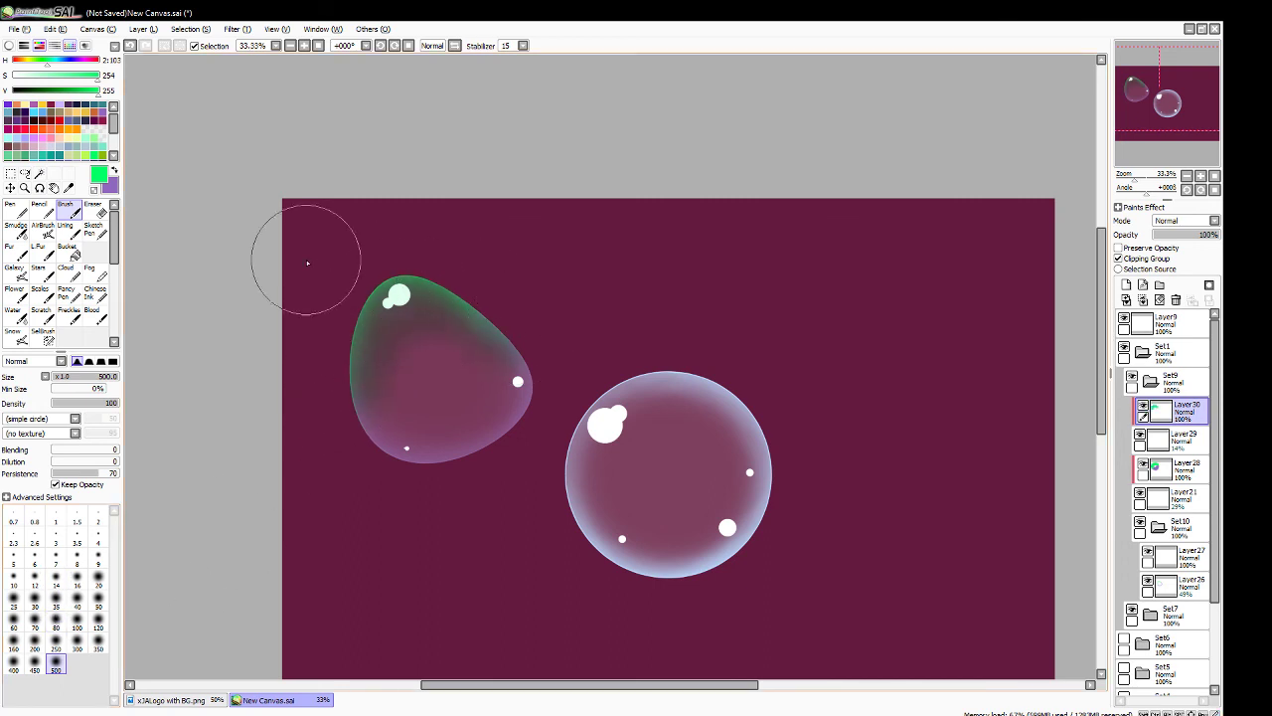
- Brush purple over the bubble's lower part, extend the green across its middle, and blend the two colors with the Smudge tool at size 500
click(114, 173)
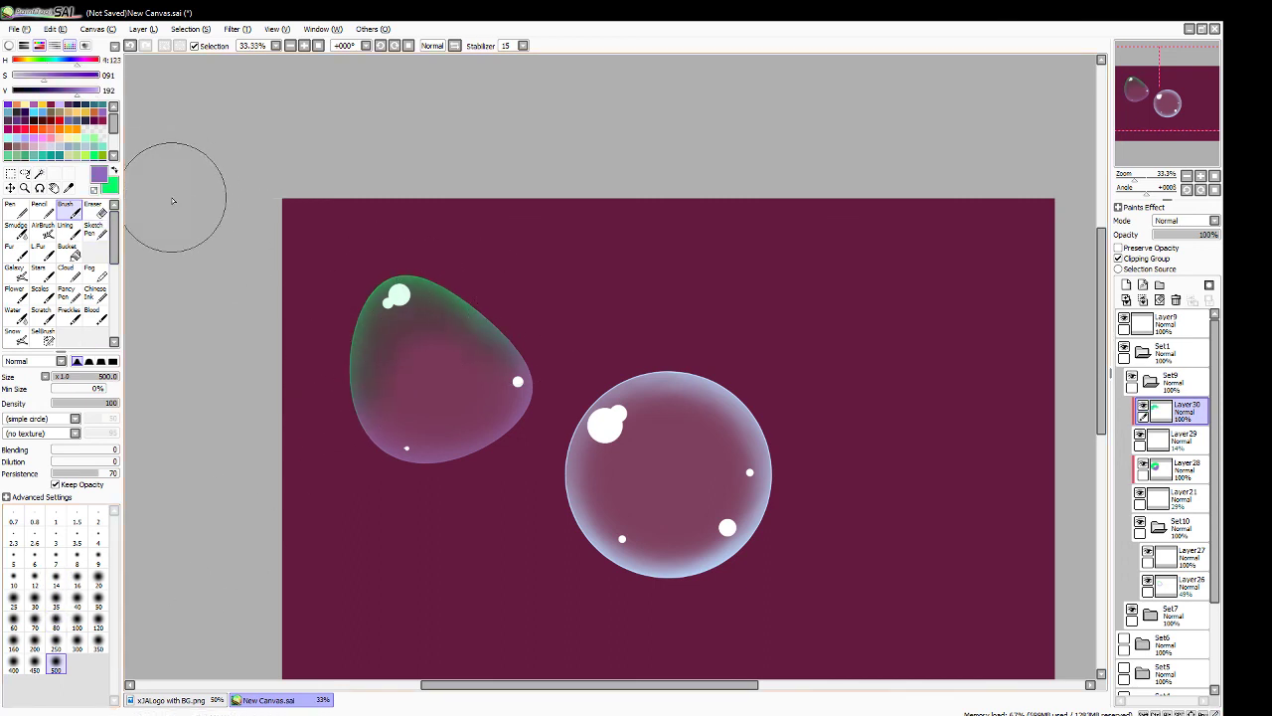
mouse_move(582, 369)
mouse_down()
mouse_move(434, 460)
mouse_move(535, 359)
mouse_move(324, 359)
mouse_up()
click(114, 173)
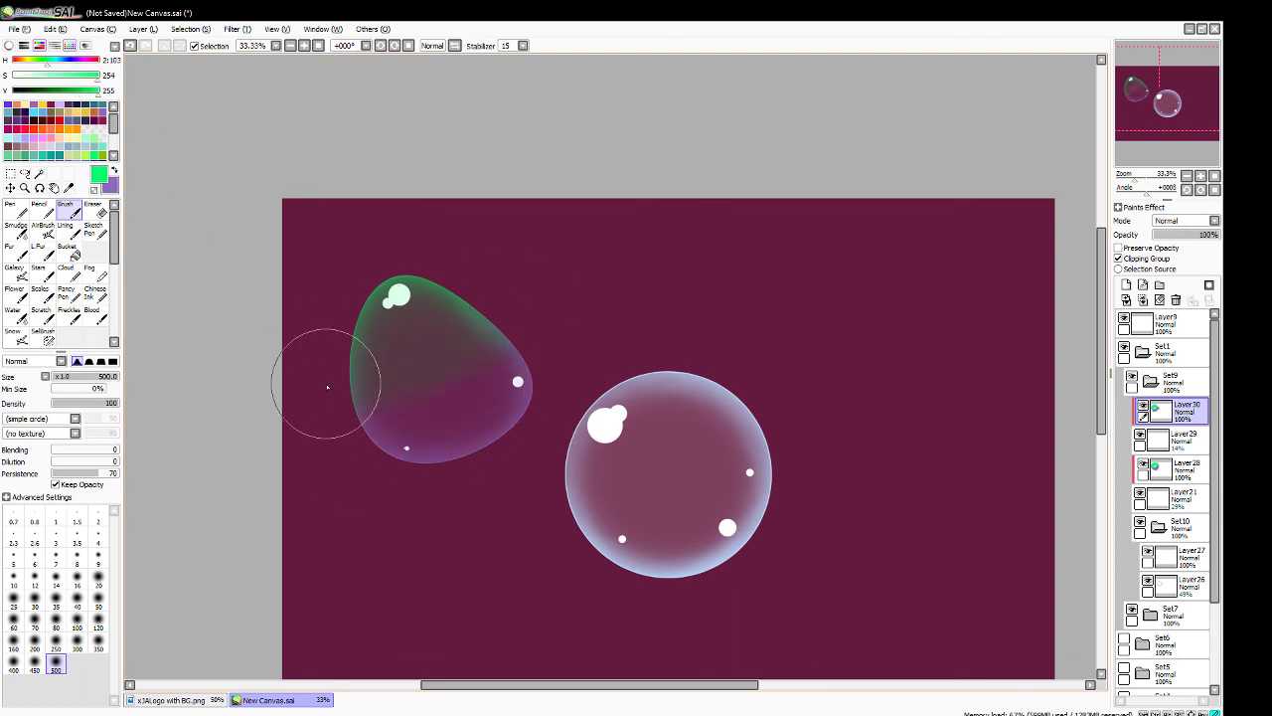
click(17, 231)
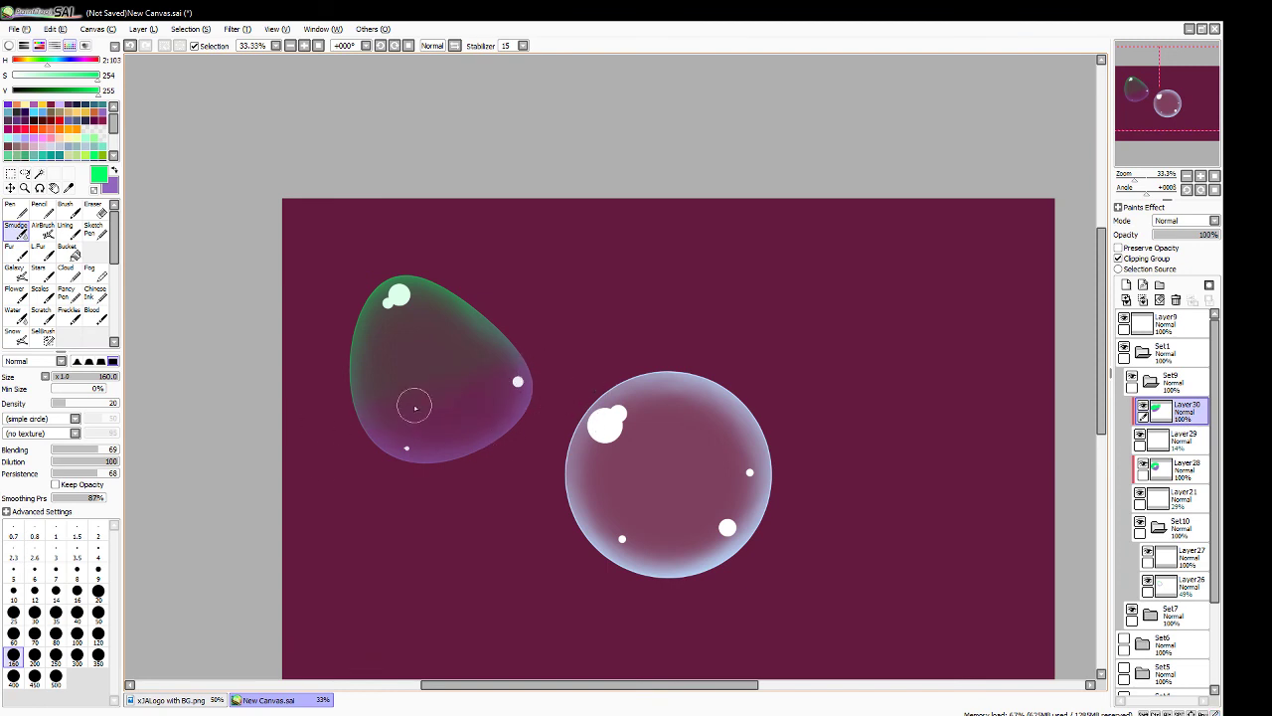
click(55, 676)
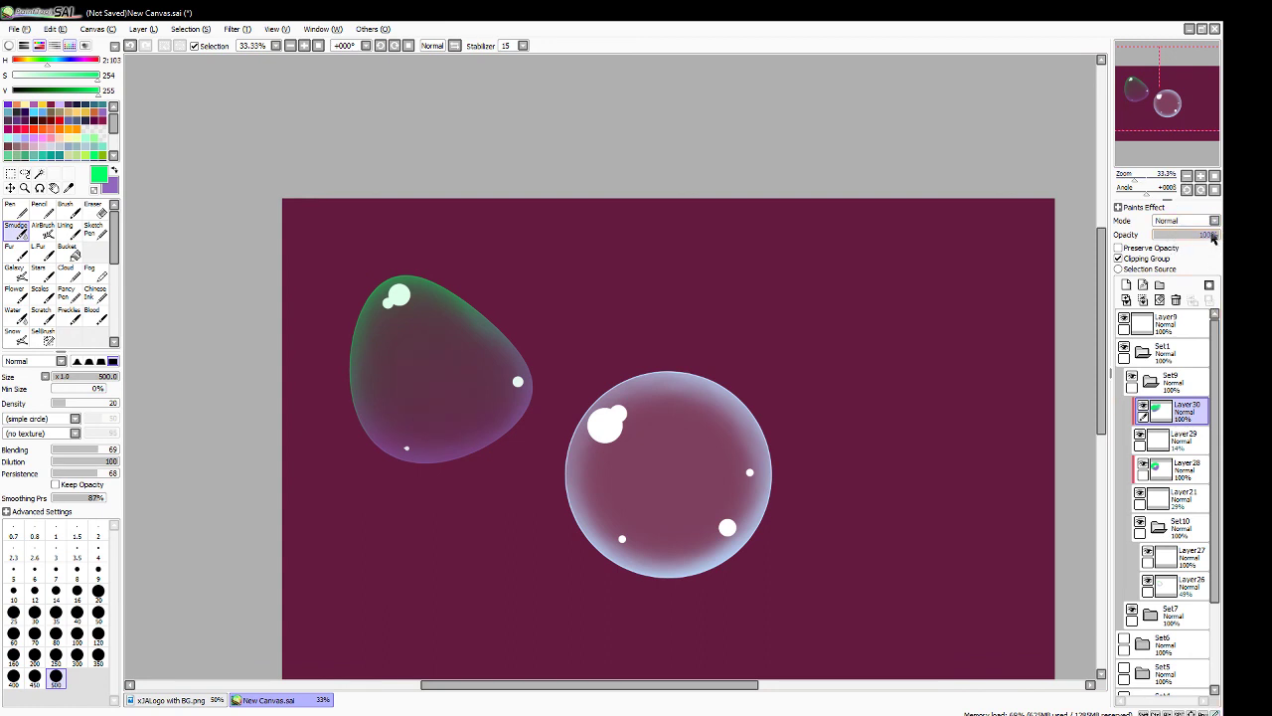
- Preview Layer29 at full opacity, lower it to 7%, and compare the bubble with the layer hidden and shown
click(1183, 437)
drag(1163, 236, 1215, 234)
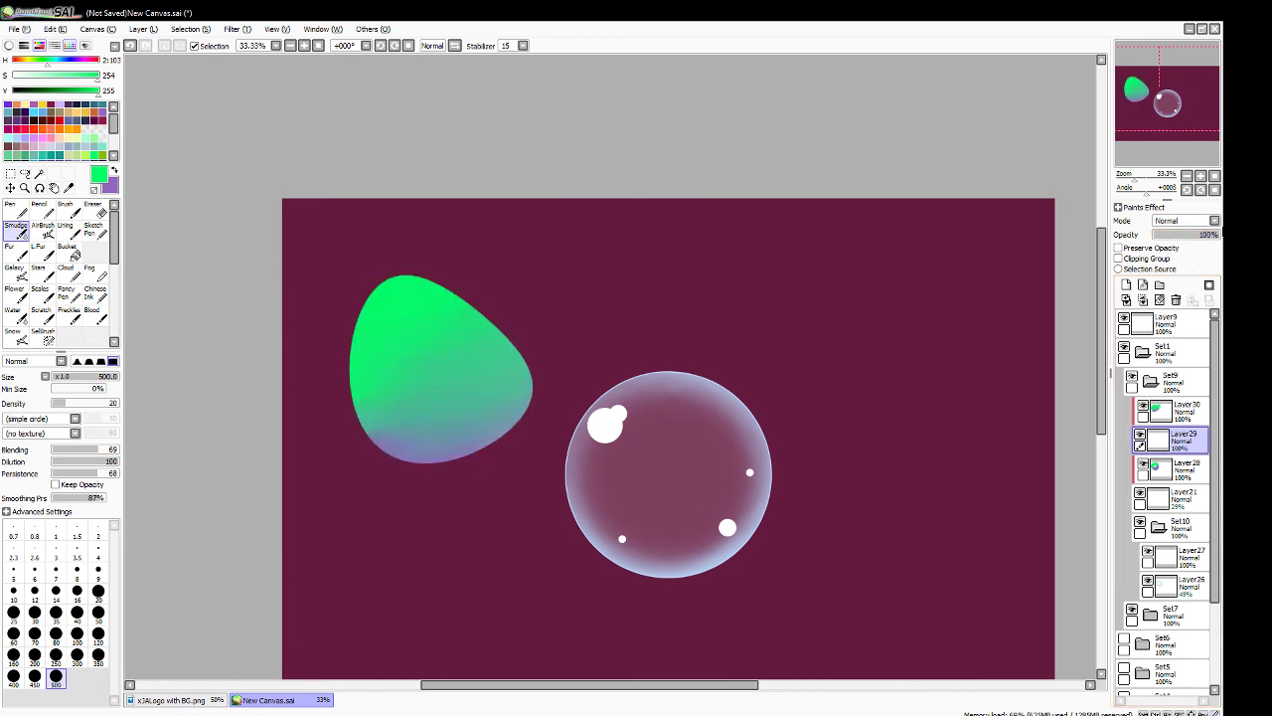
drag(1211, 236, 1158, 235)
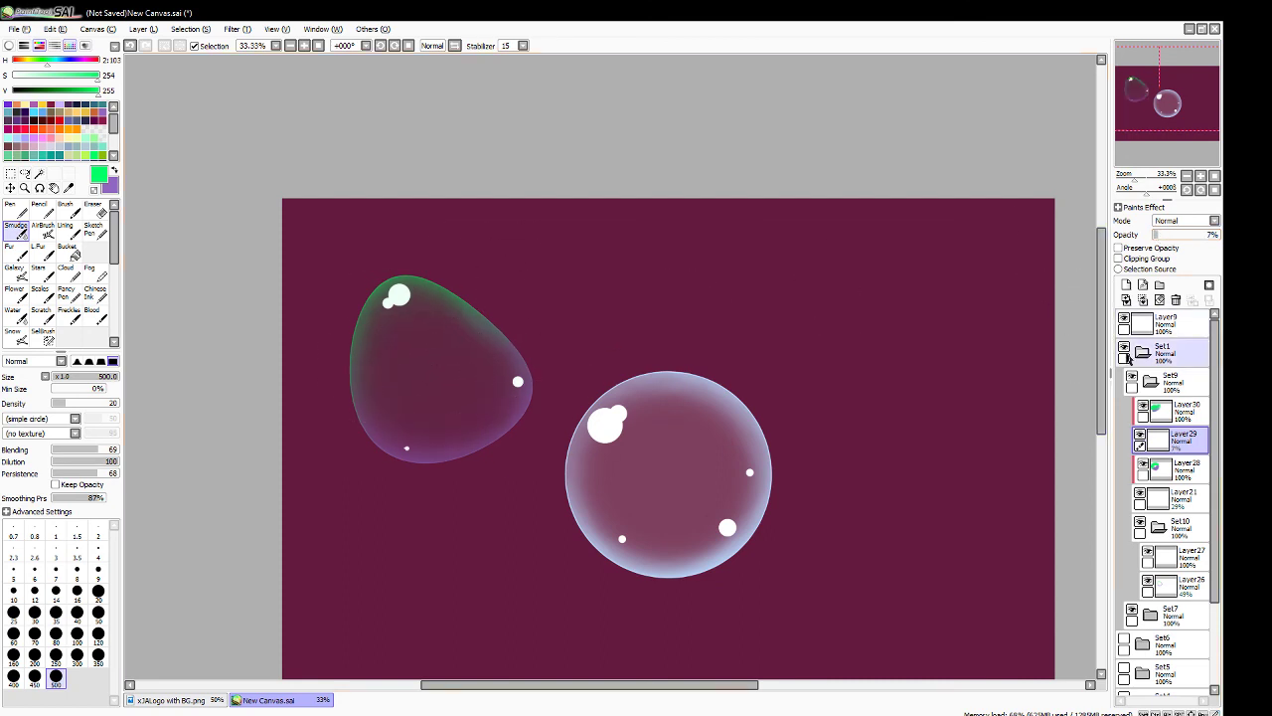
click(1139, 438)
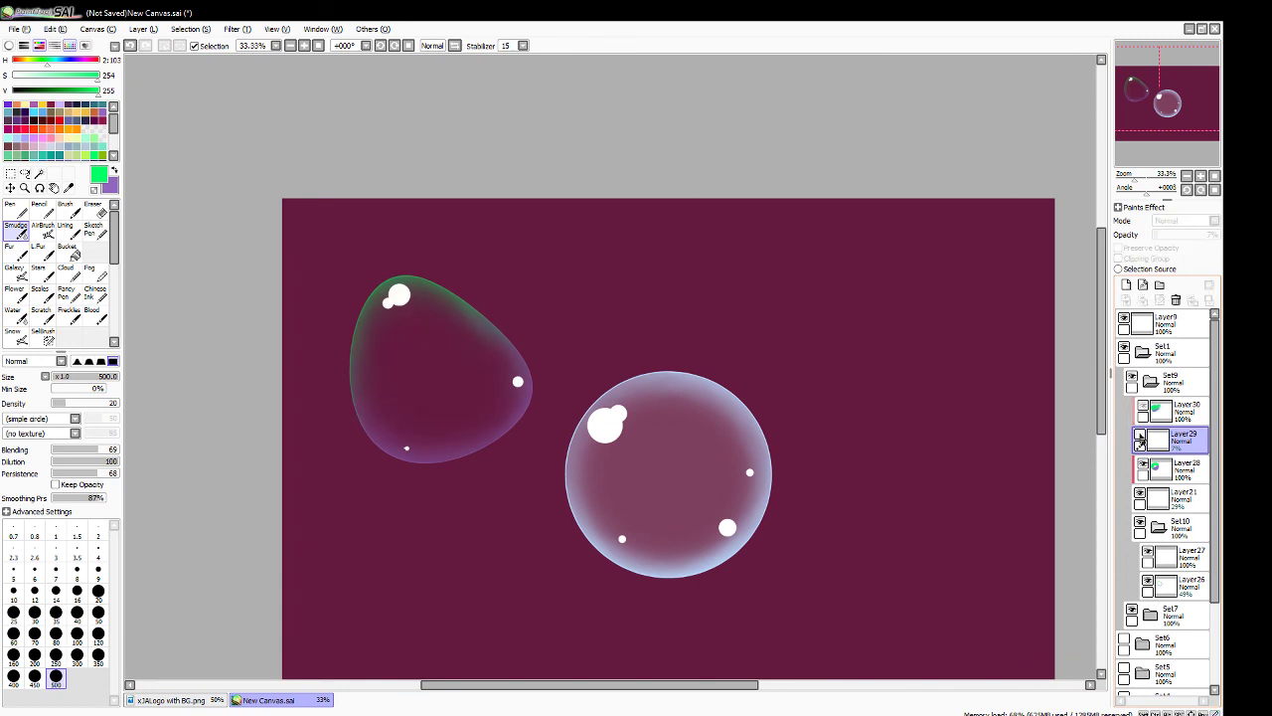
click(1139, 439)
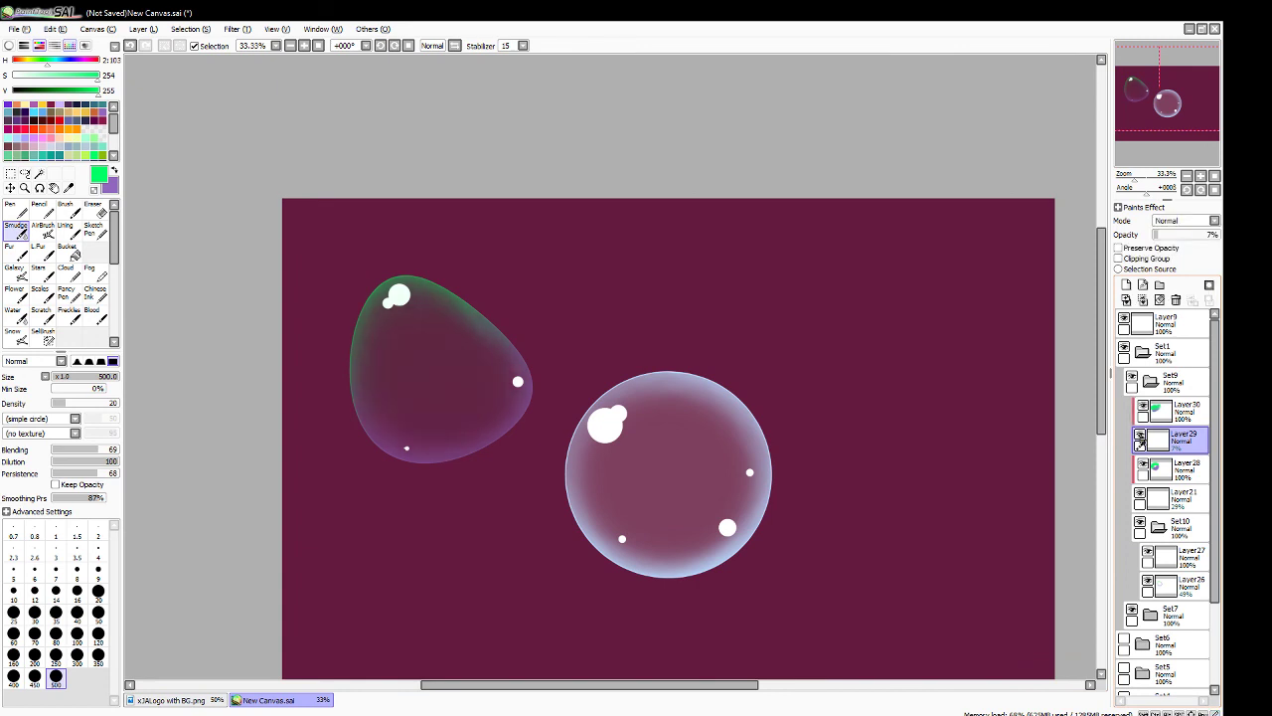
click(1215, 175)
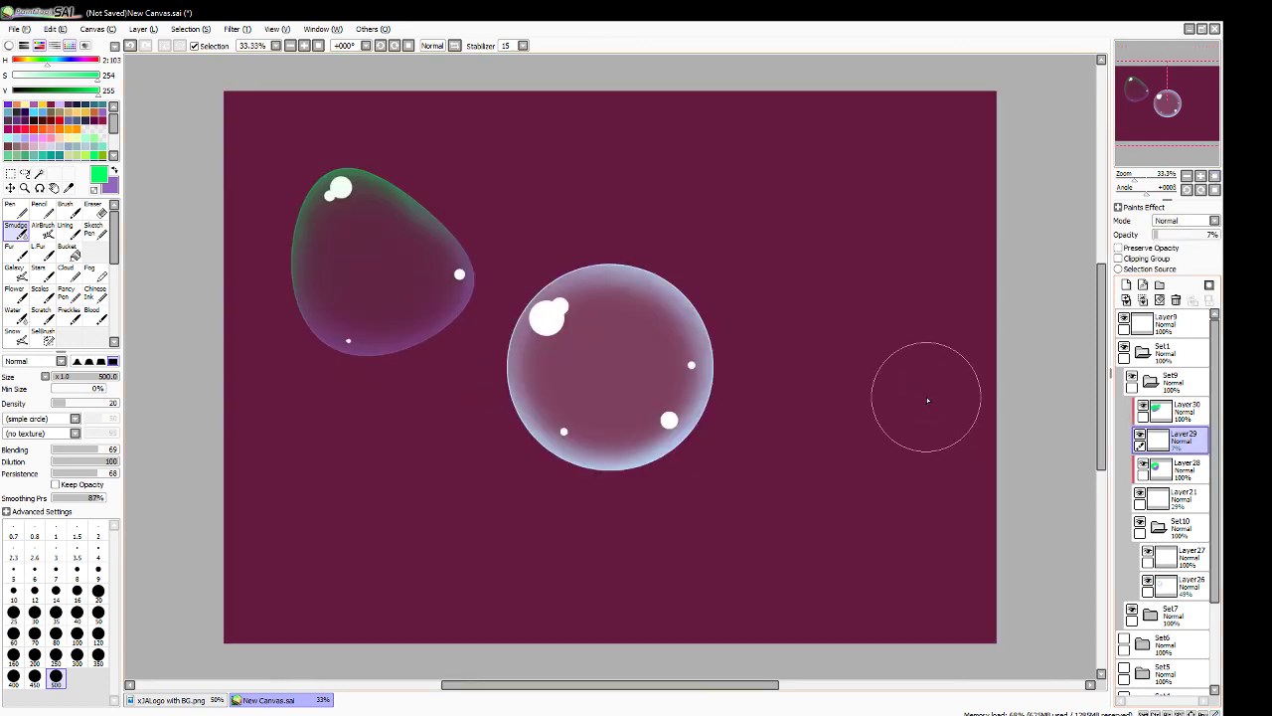